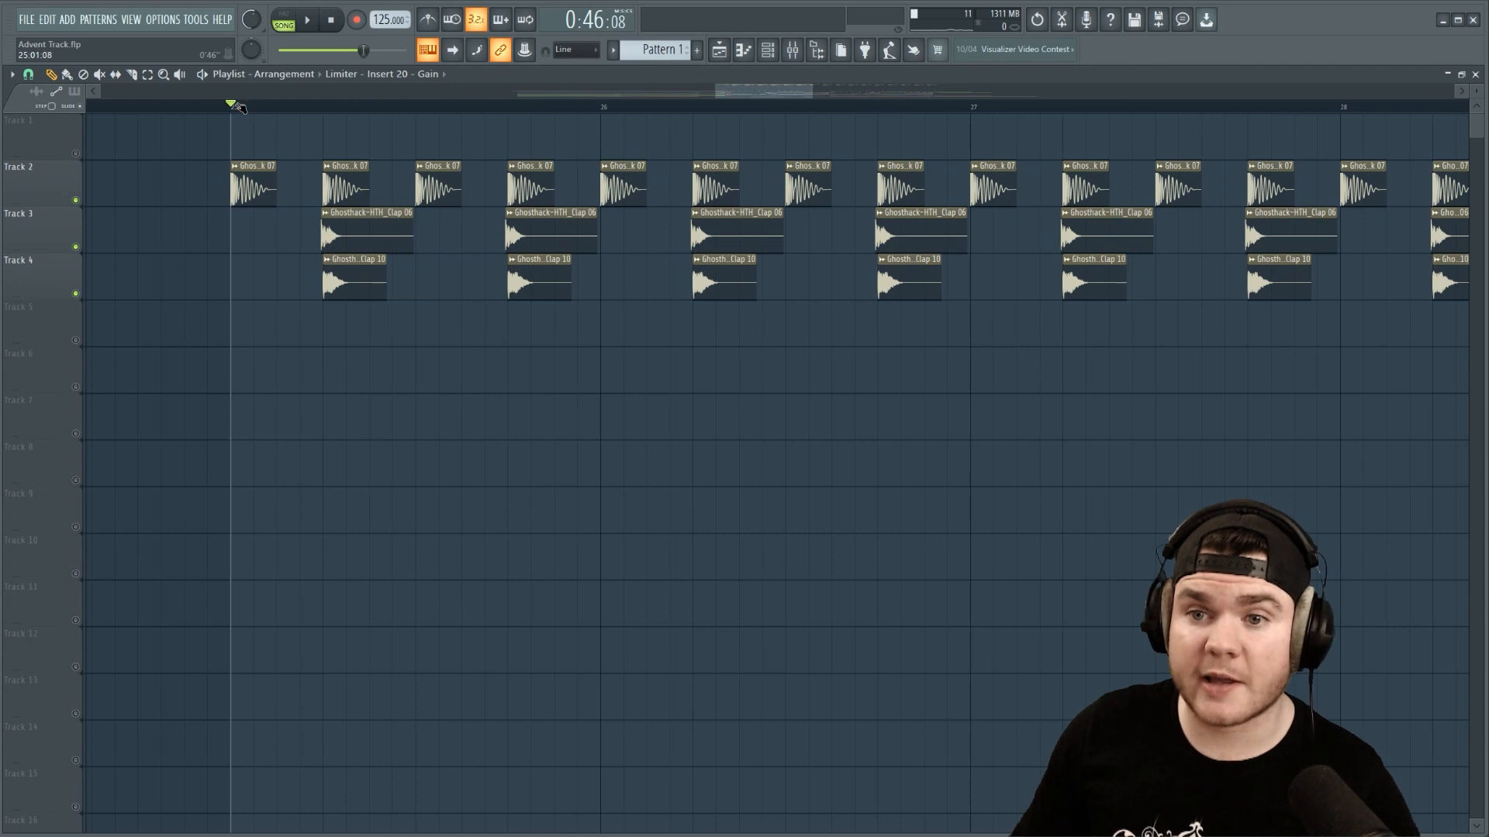
Play back the kick and clap clips on Tracks 2 to 4 from bar 25
scroll(238, 108, "down", 2)
key("space")
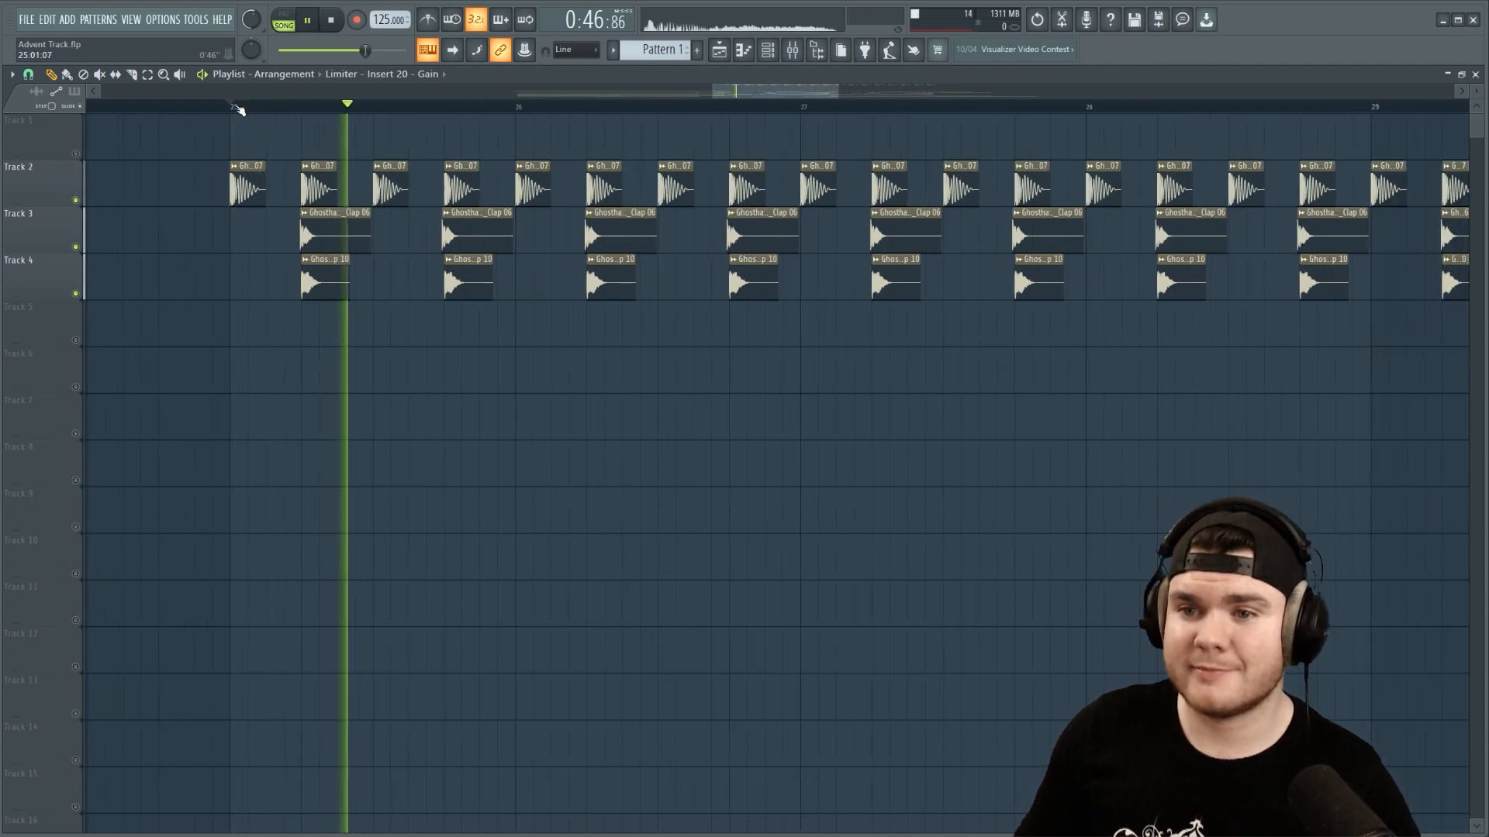
key("space")
scroll(248, 109, "up", 4)
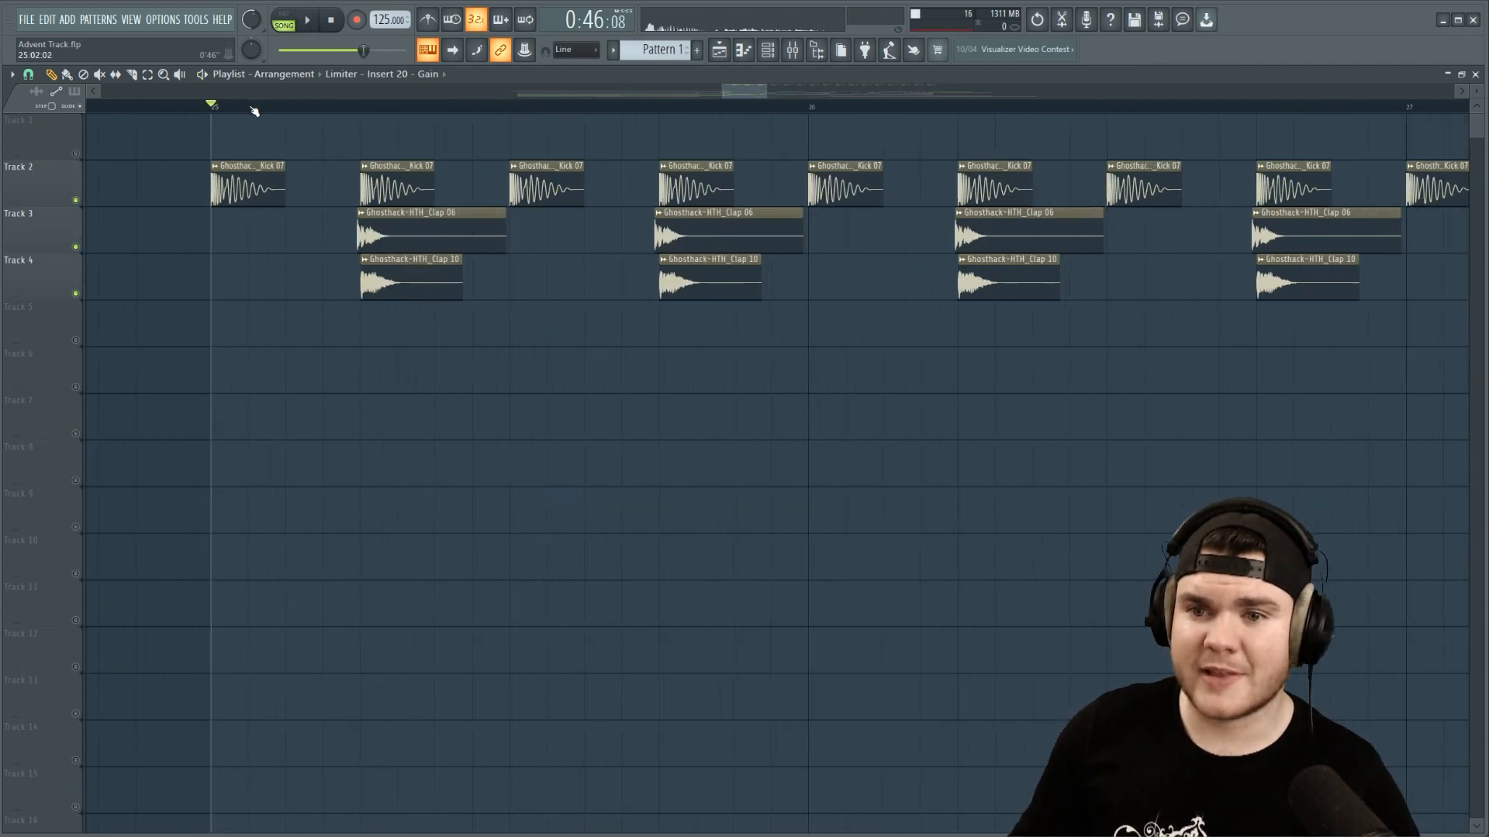
Preview the first Clap 06 clip on Track 3 and the first Clap 10 clip on Track 4 individually
right_click(500, 215)
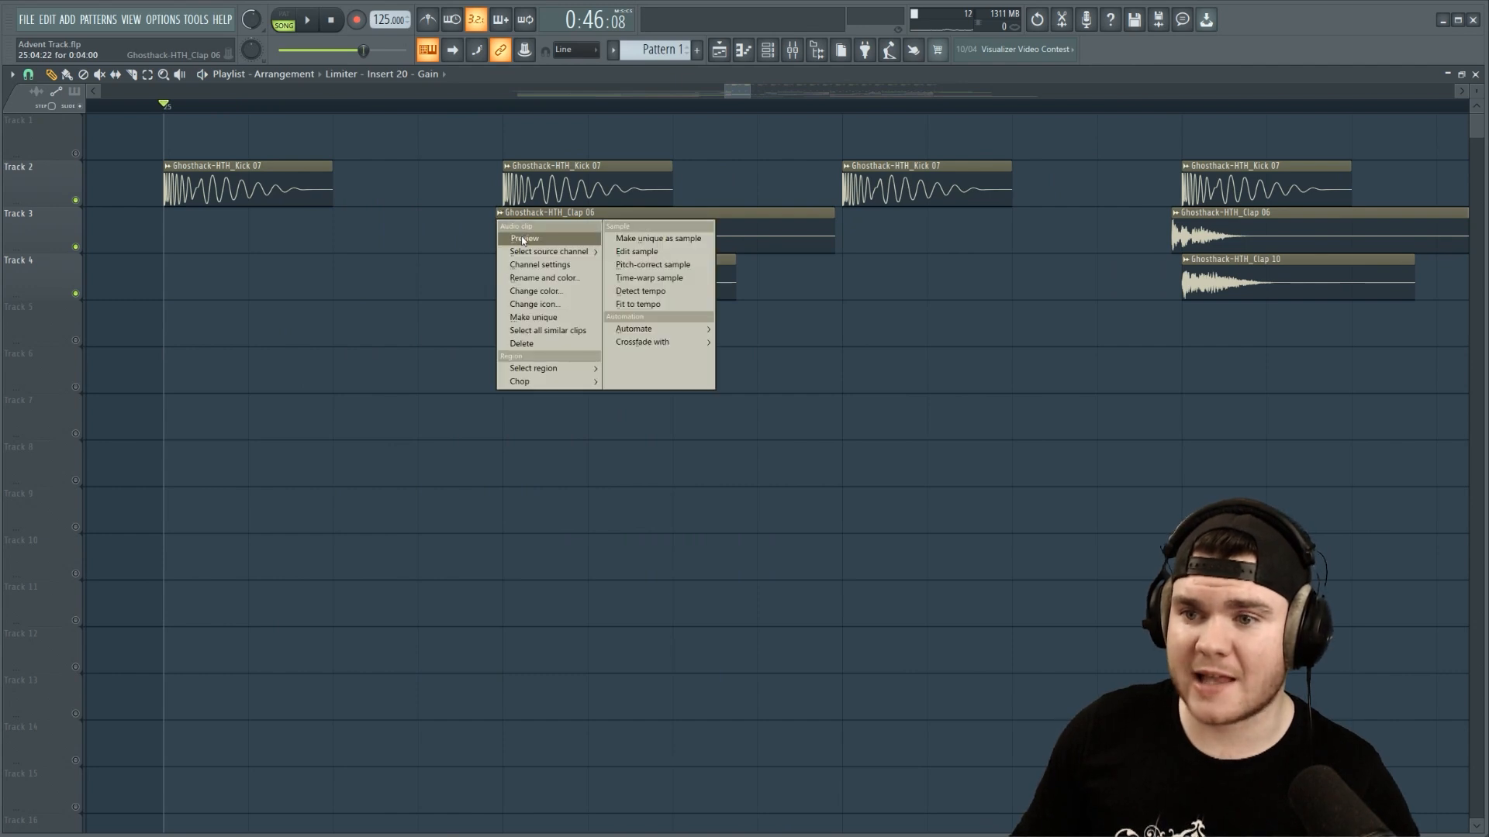
left_click(523, 239)
right_click(512, 263)
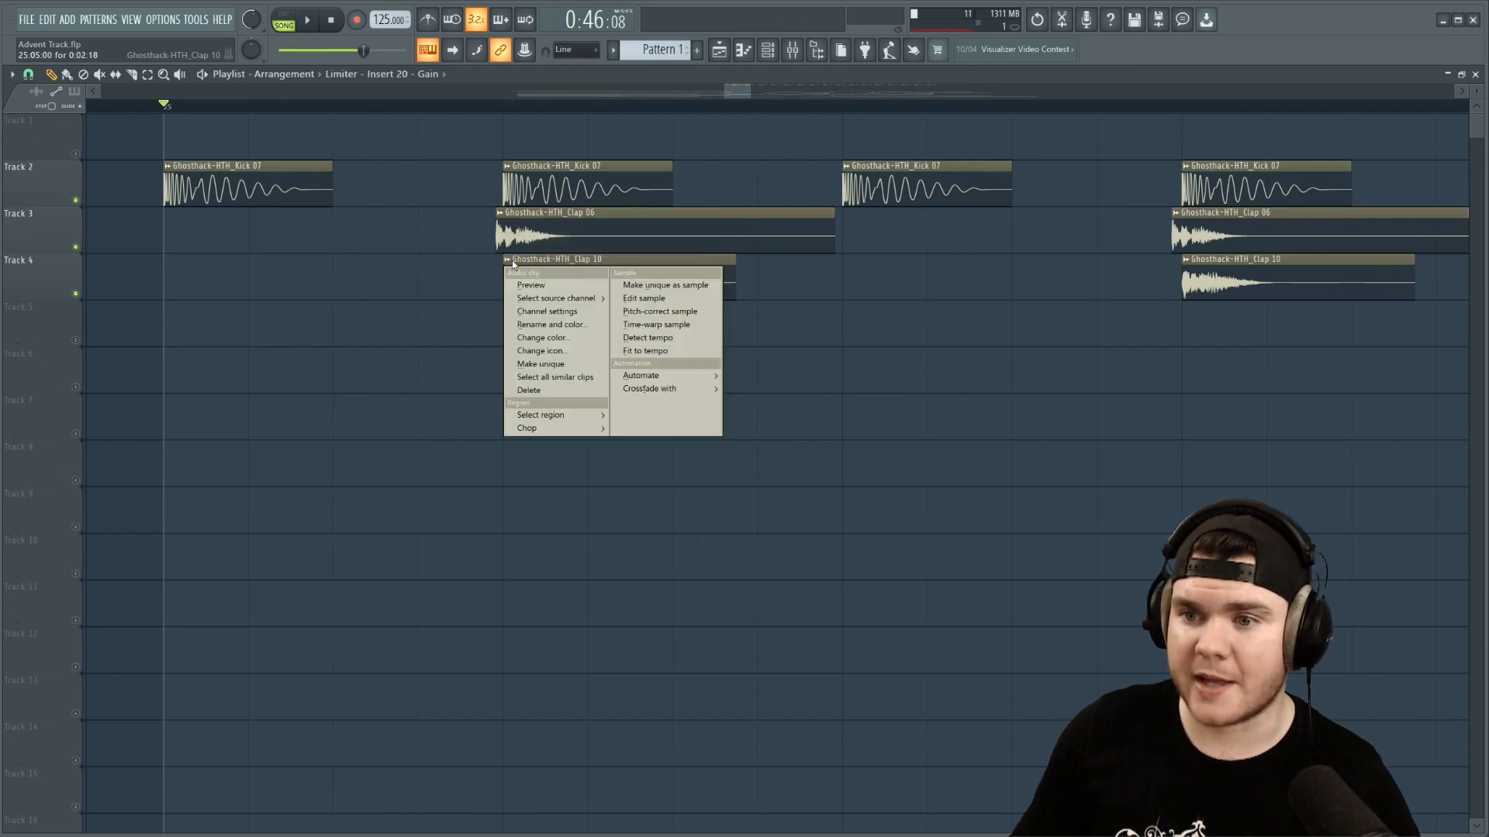
left_click(567, 291)
key("space")
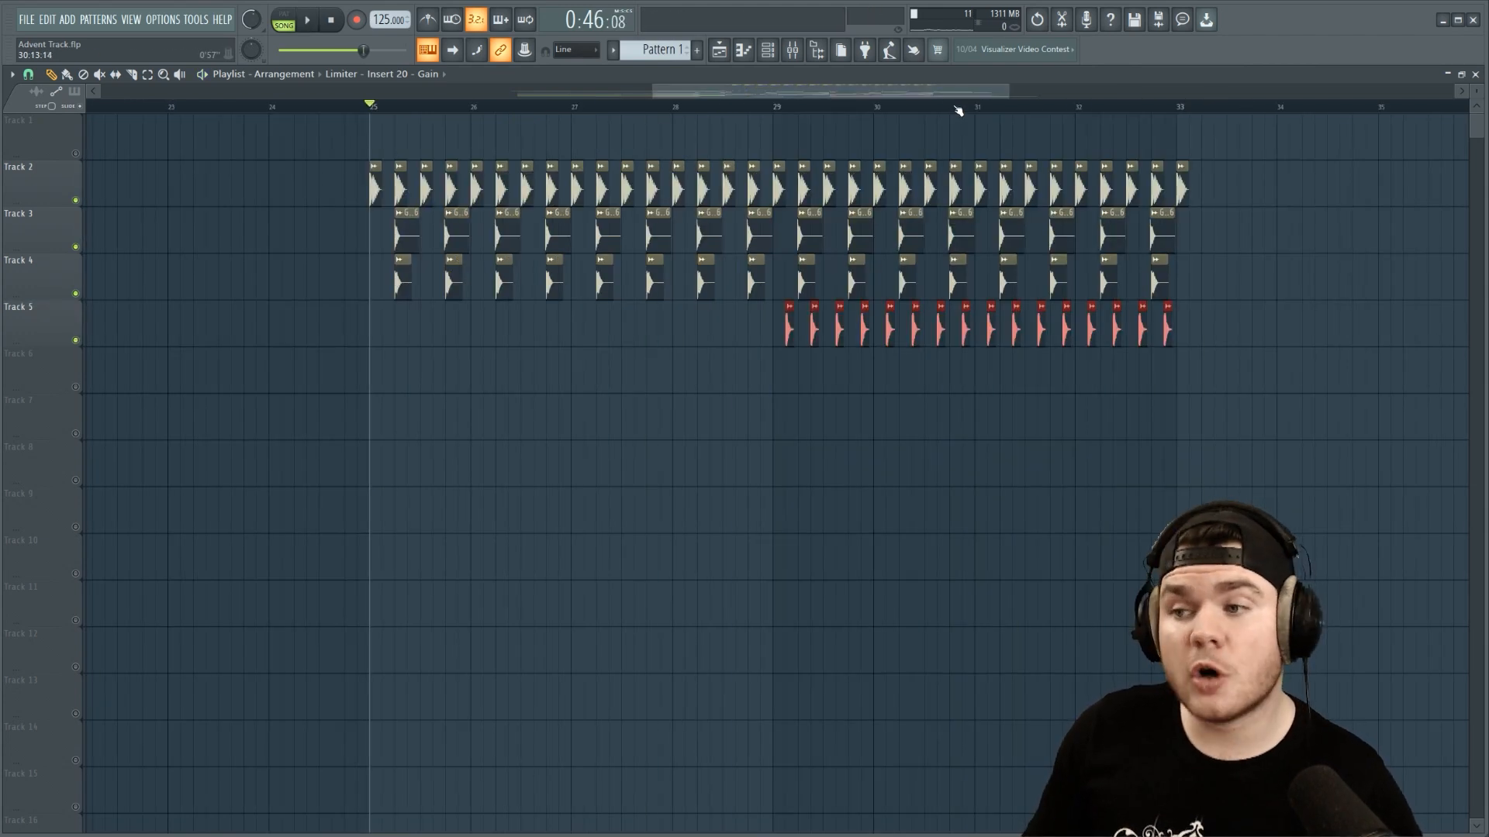
Play the drums from bar 29 to hear the Track 5 clips, and clear the clip selection
scroll(959, 111, "up", 3)
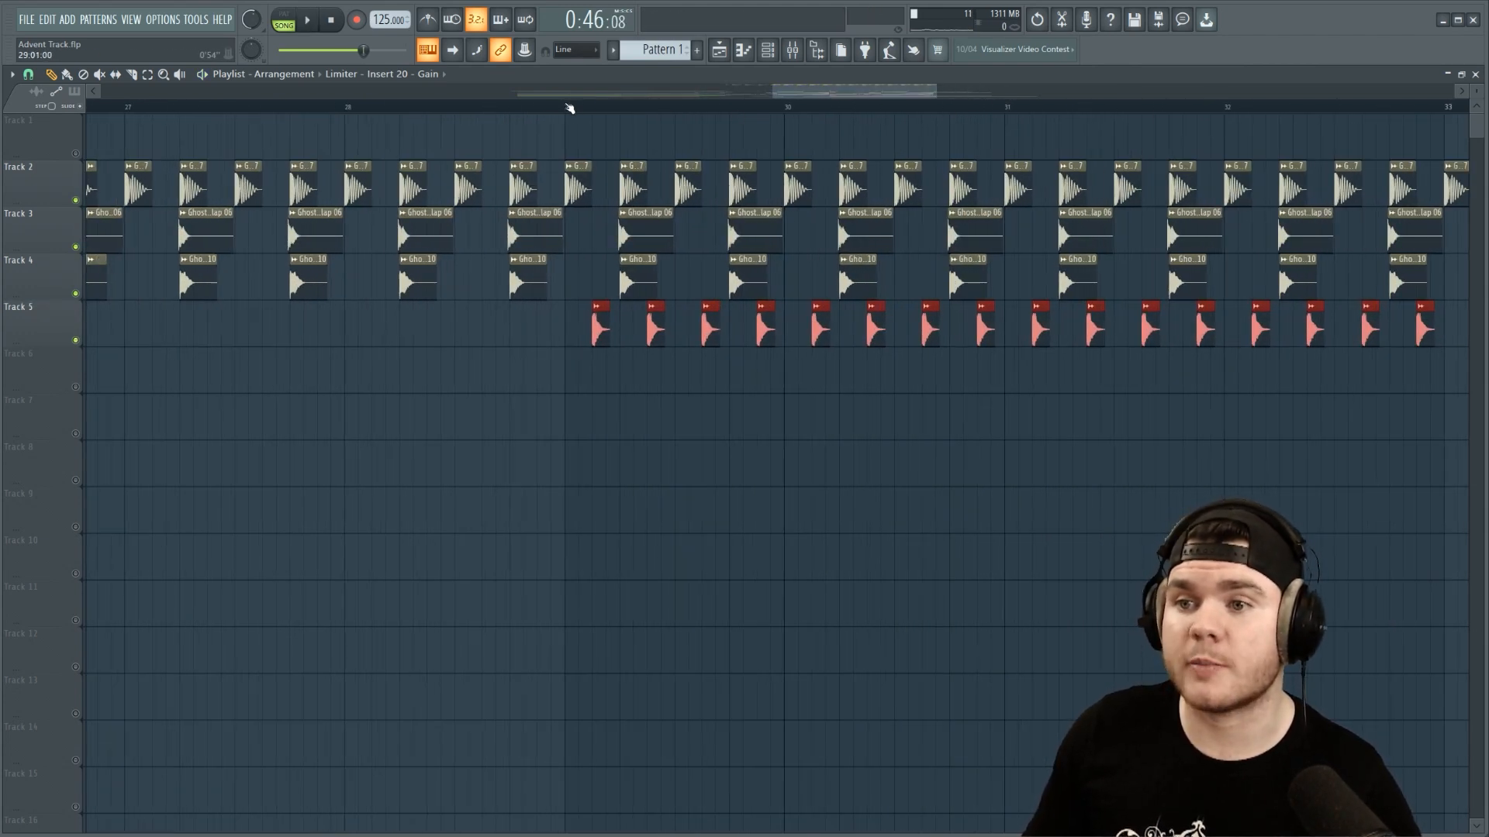
key("space")
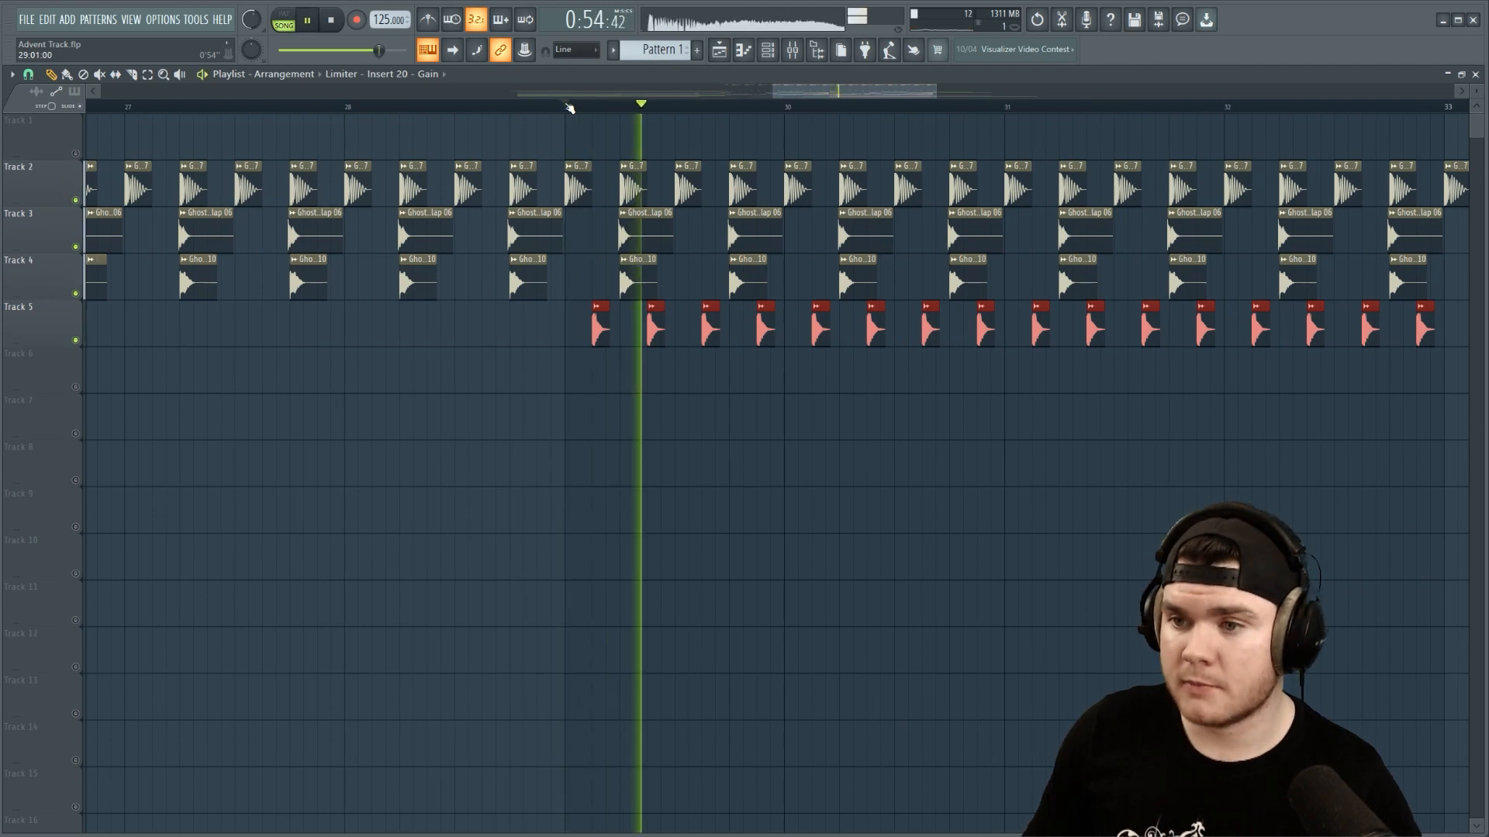
scroll(568, 108, "down", 3)
left_click(999, 215, "ctrl")
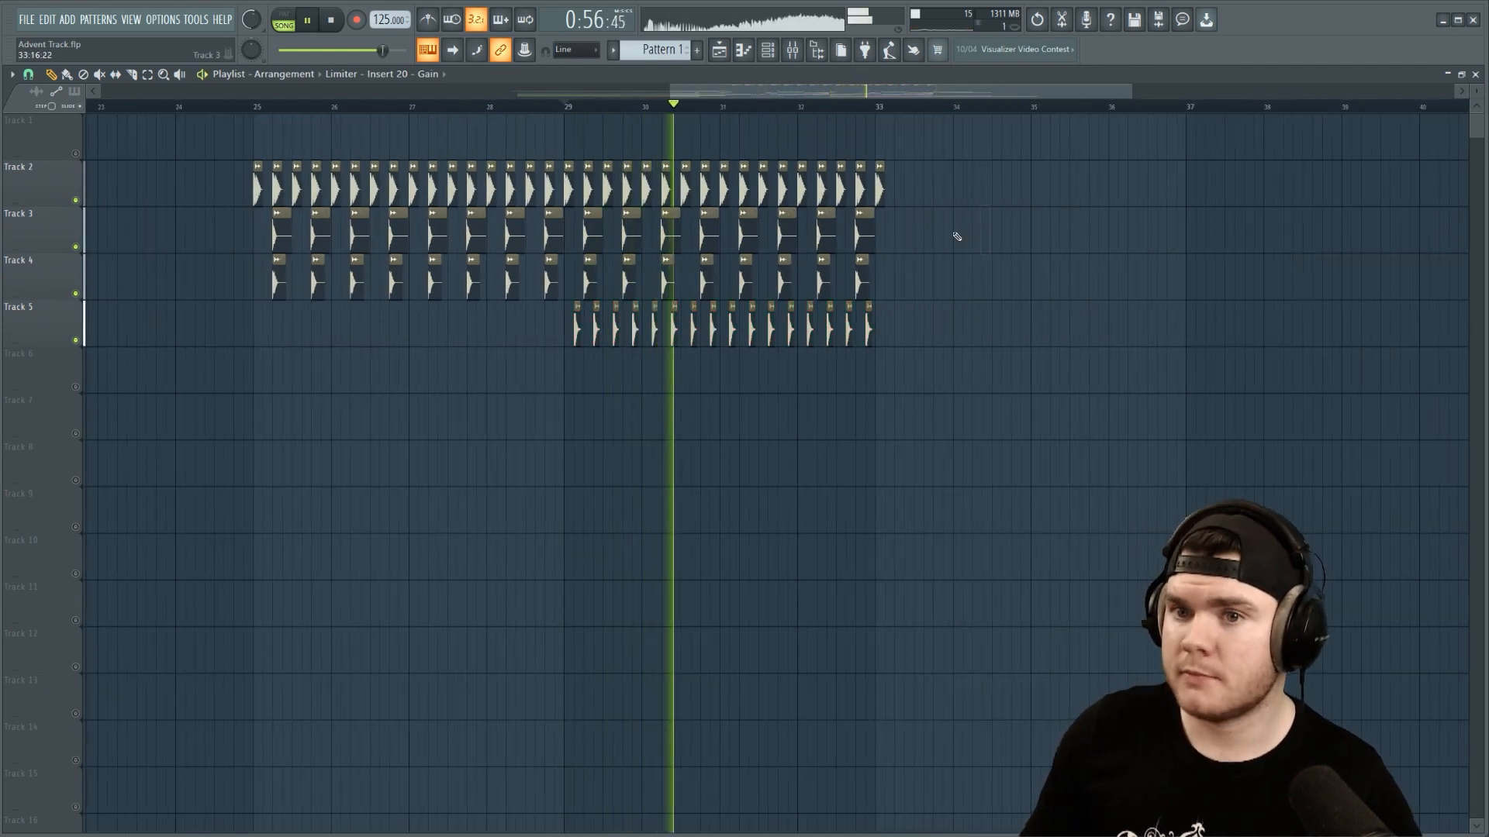
Return the playhead to bar 25 and play the drum arrangement from there
left_click(252, 108)
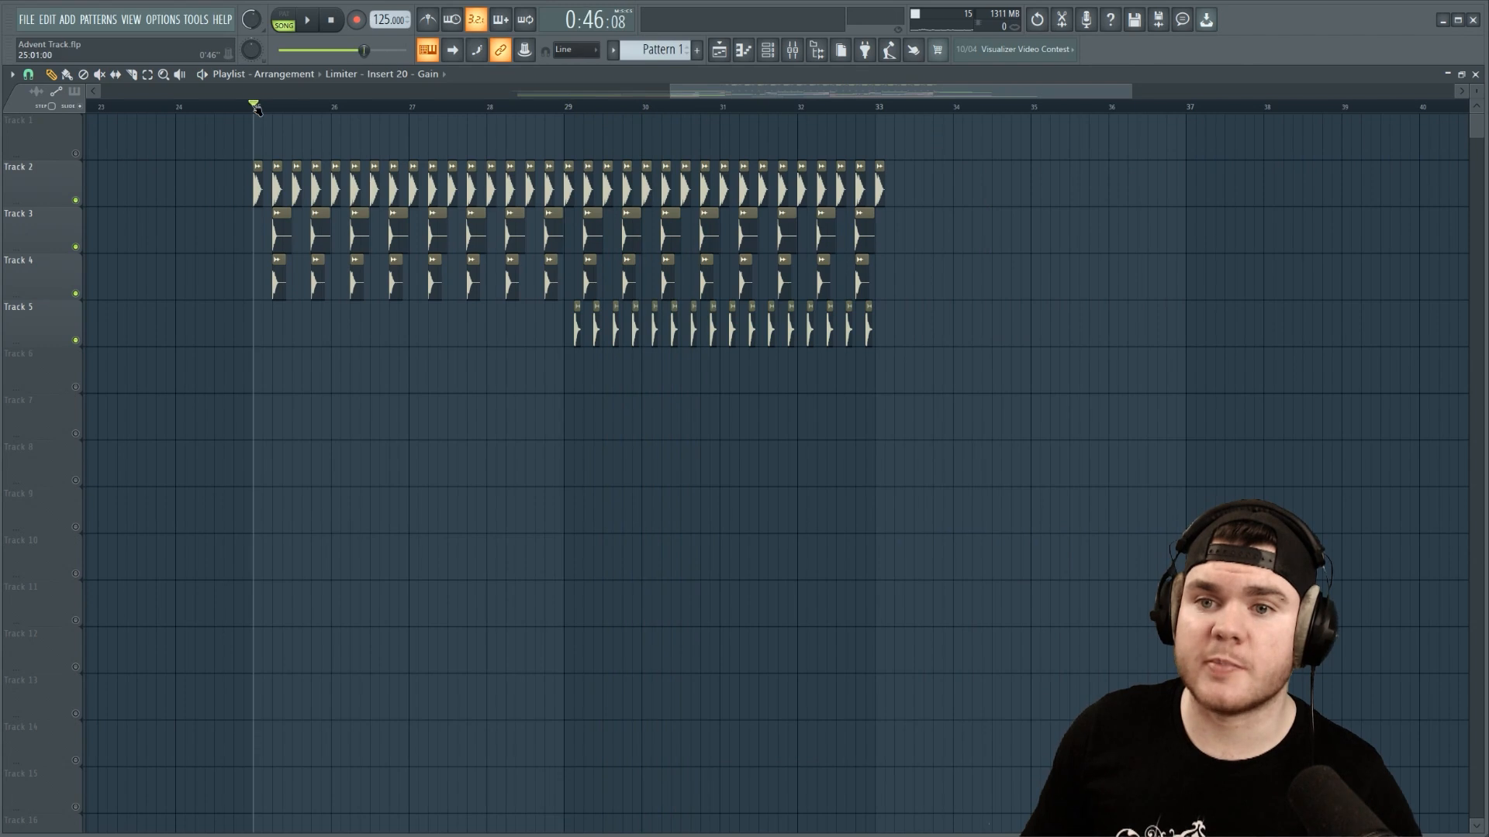
key("space")
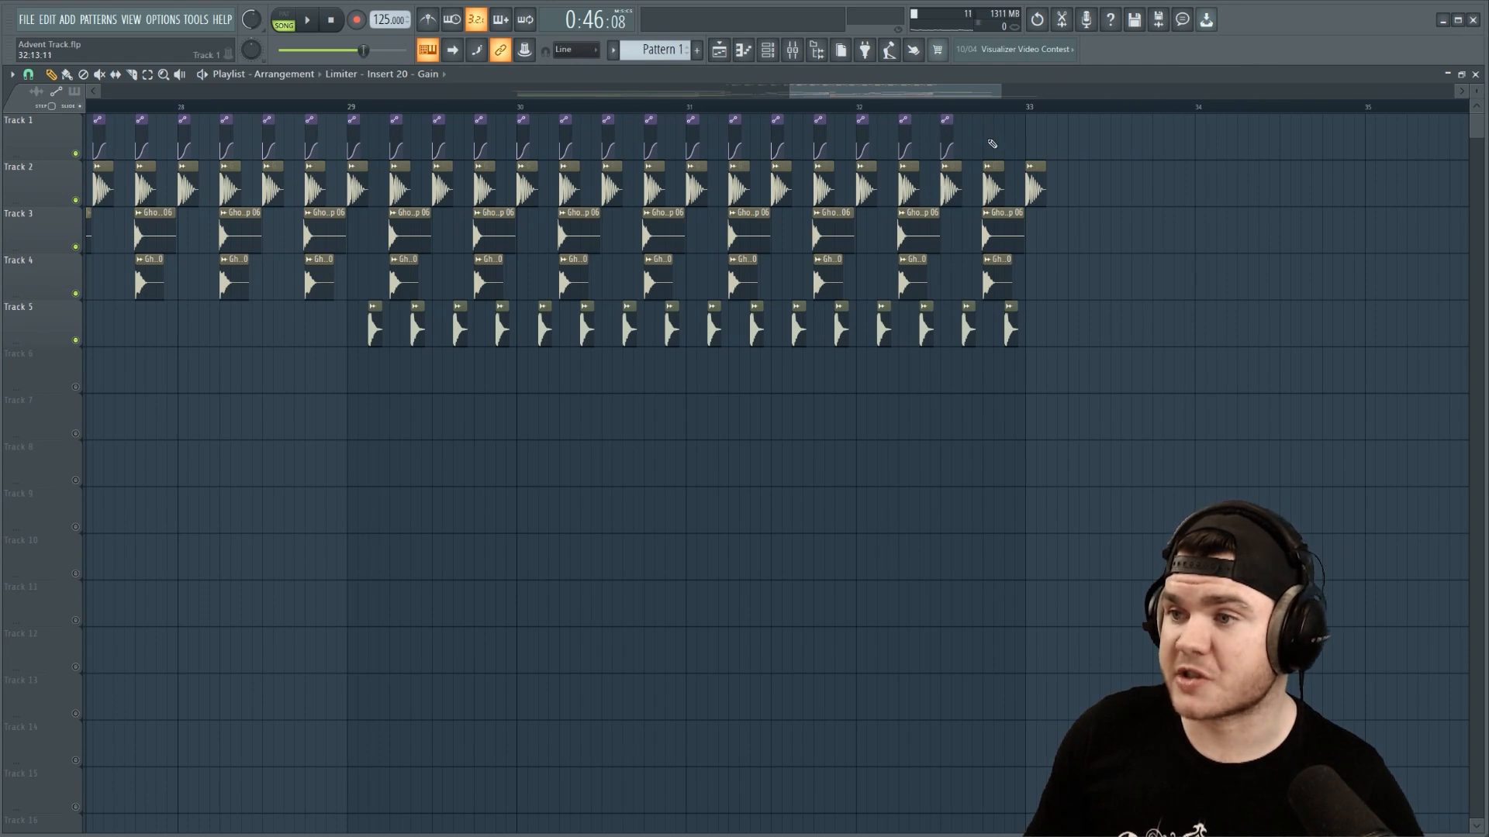
scroll(955, 101, "down", 1)
left_click_drag(954, 101, 895, 102)
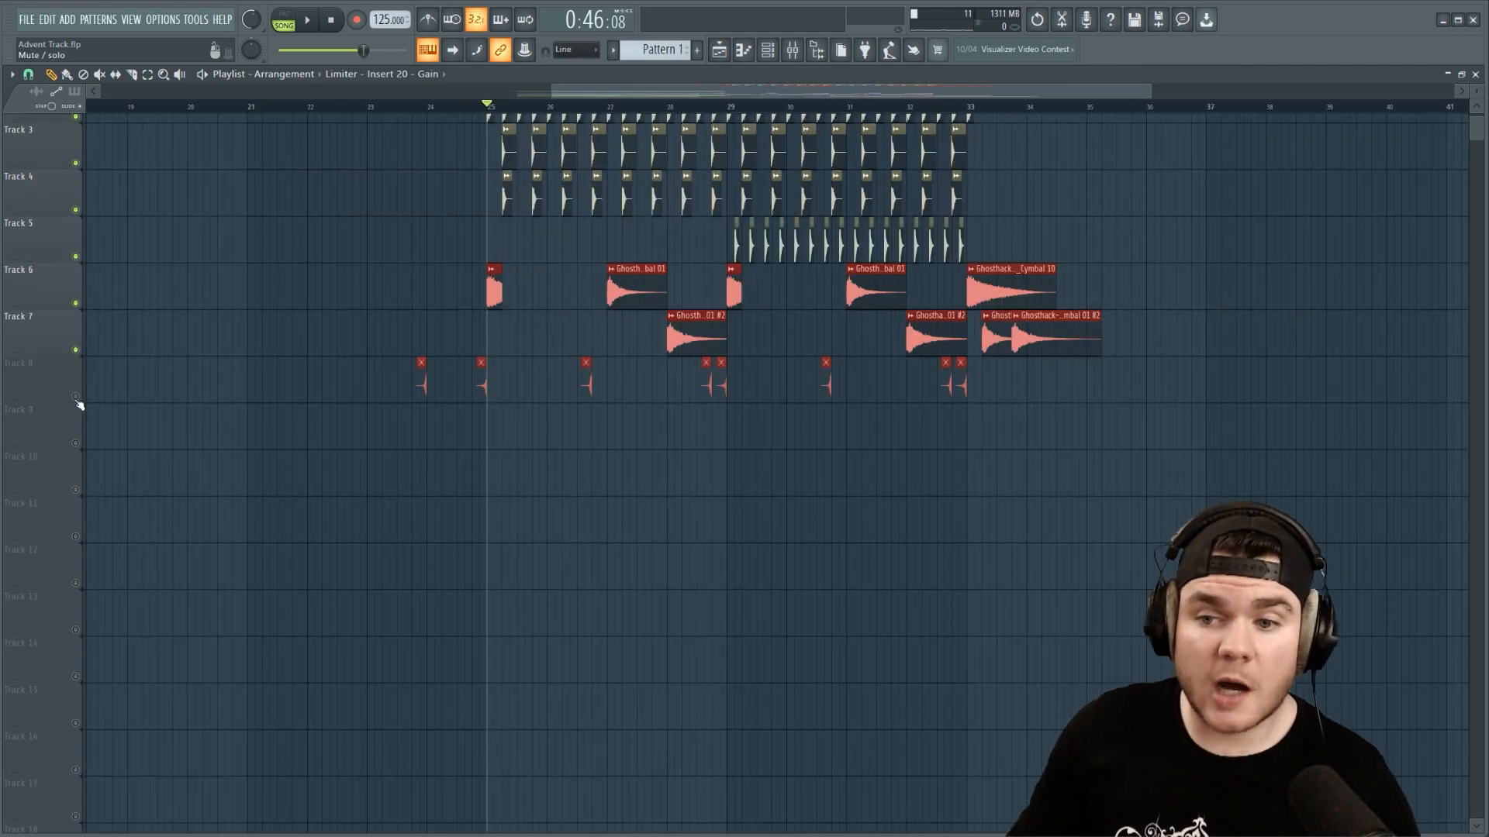
Unmute Track 8 and play the arrangement from bar 25 with the cymbal clips on Tracks 6 and 7
left_click(77, 399)
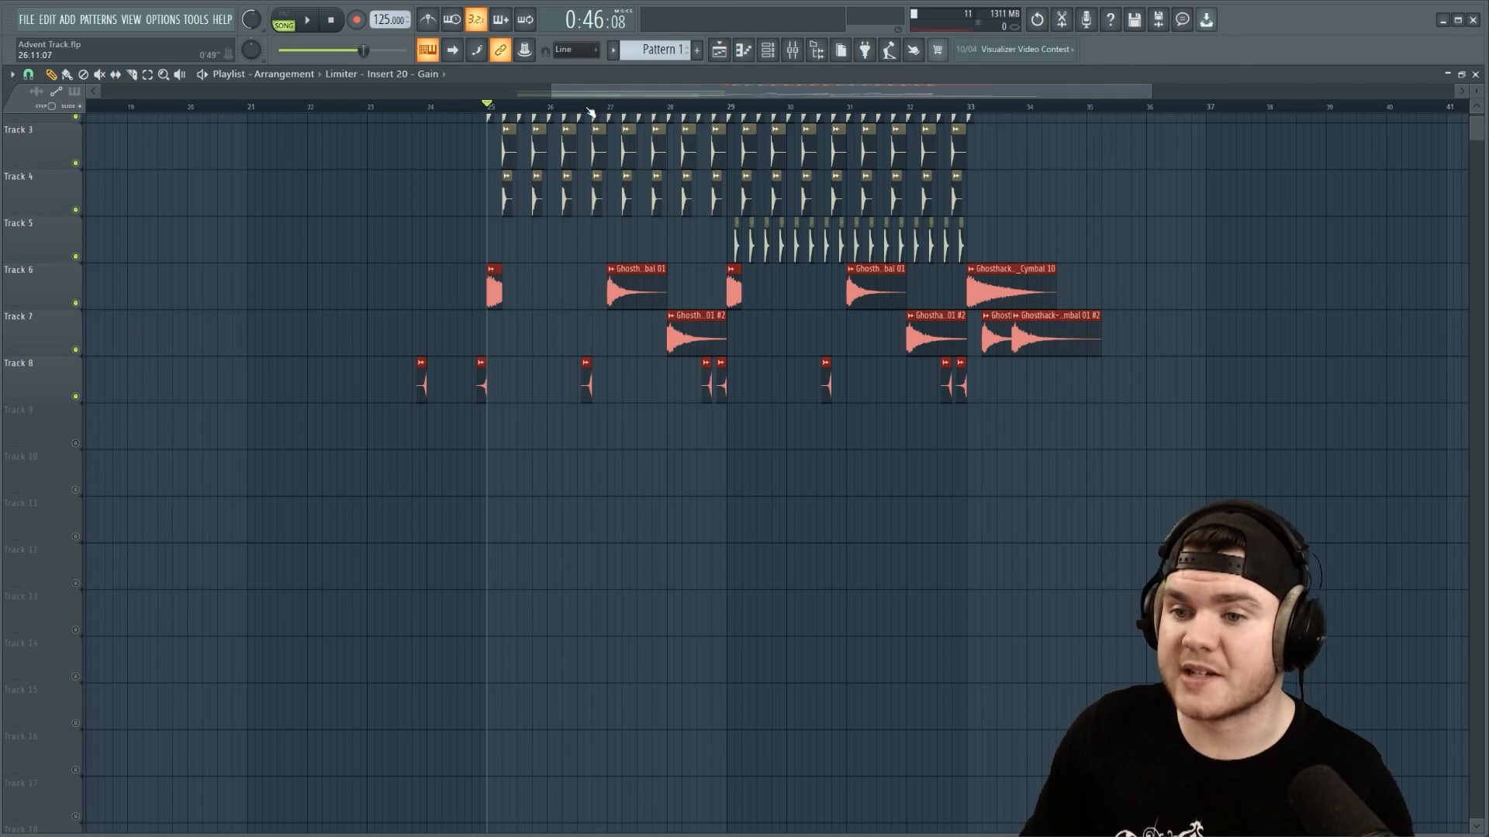
scroll(590, 111, "up", 3)
scroll(590, 111, "down", 2)
left_click_drag(657, 94, 671, 95)
scroll(531, 309, "up", 2)
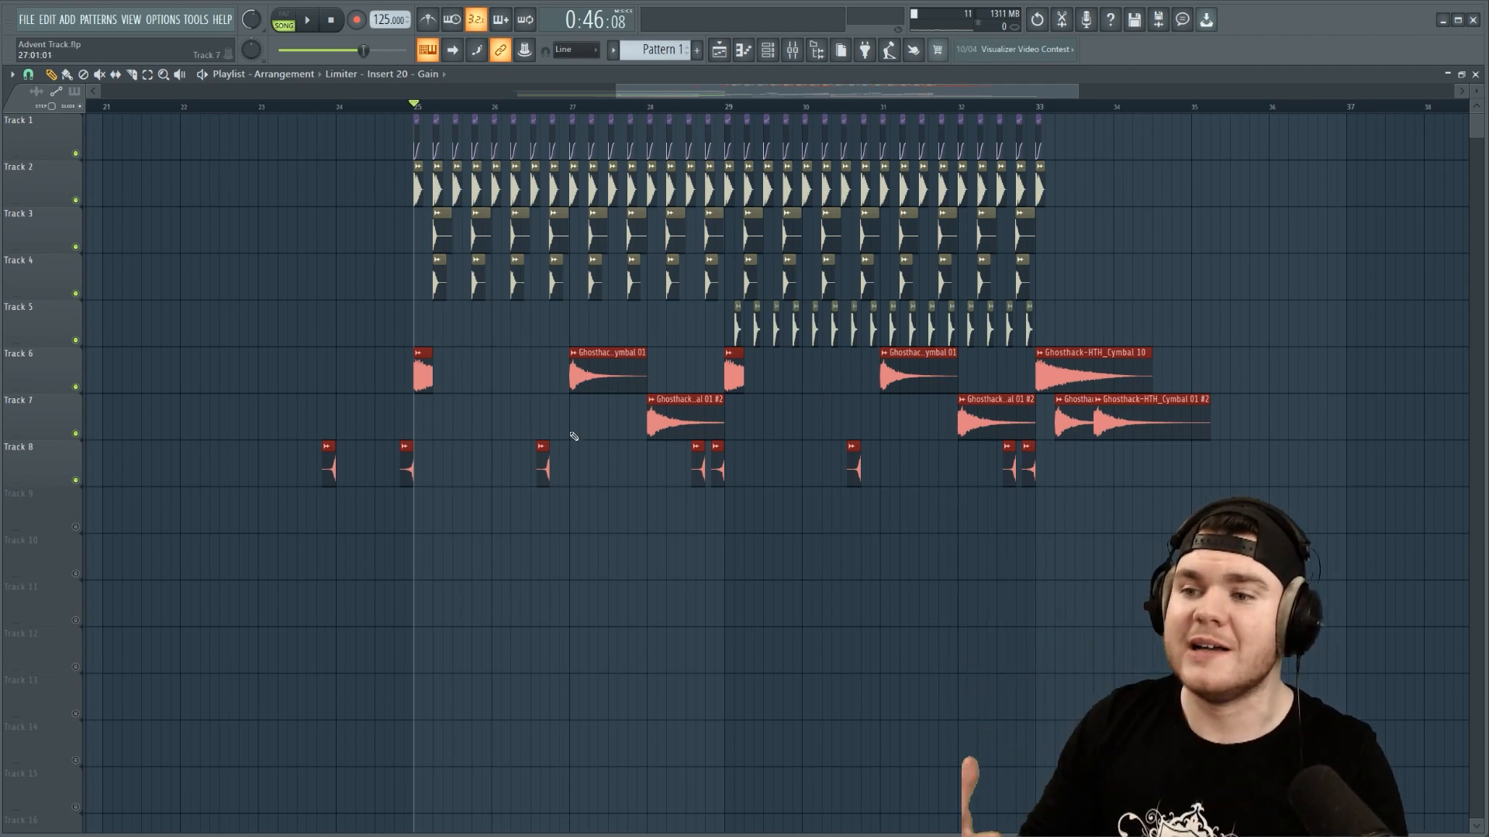
key("space")
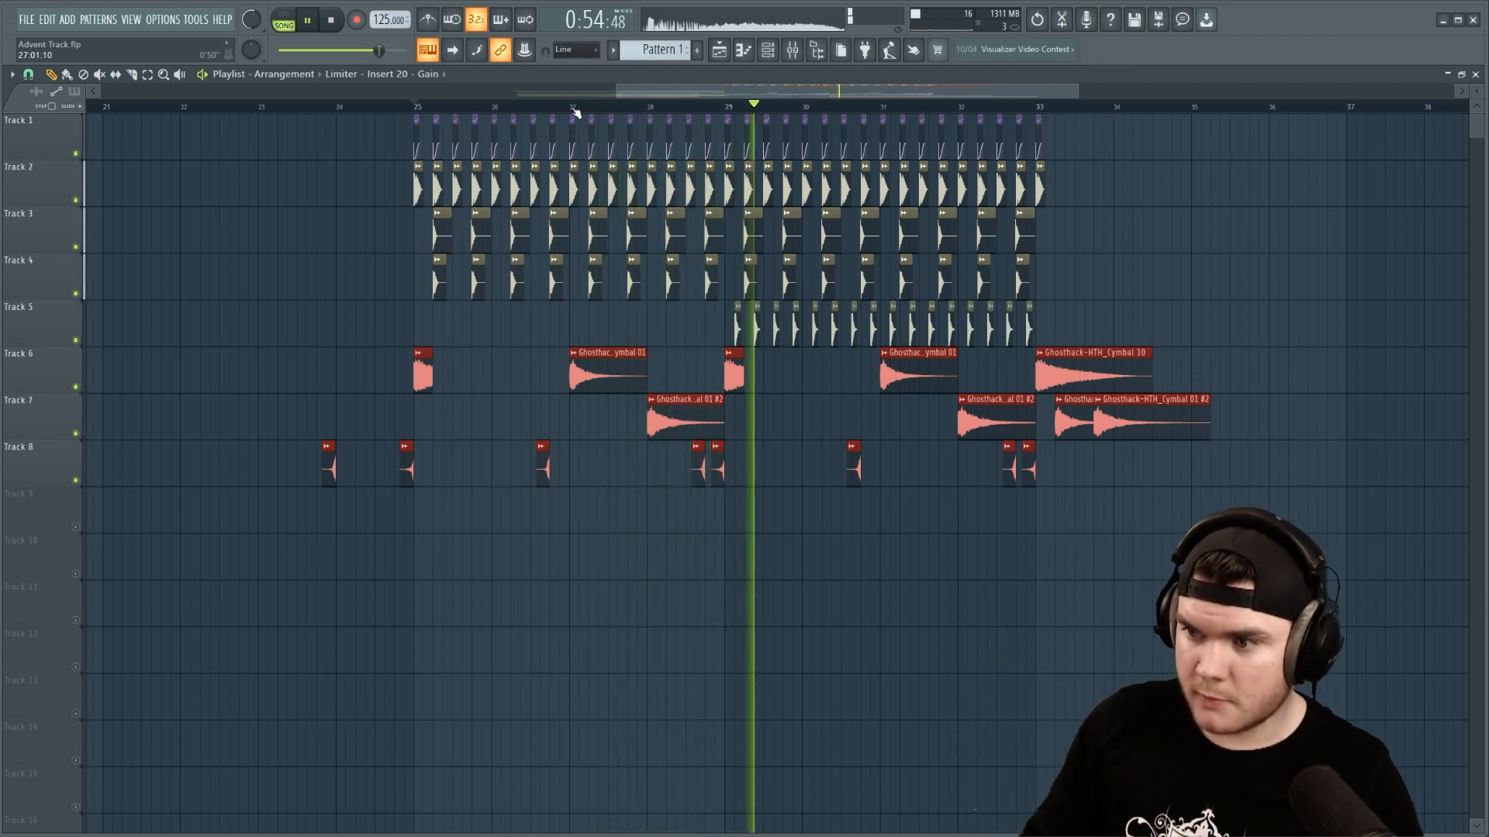
key("space")
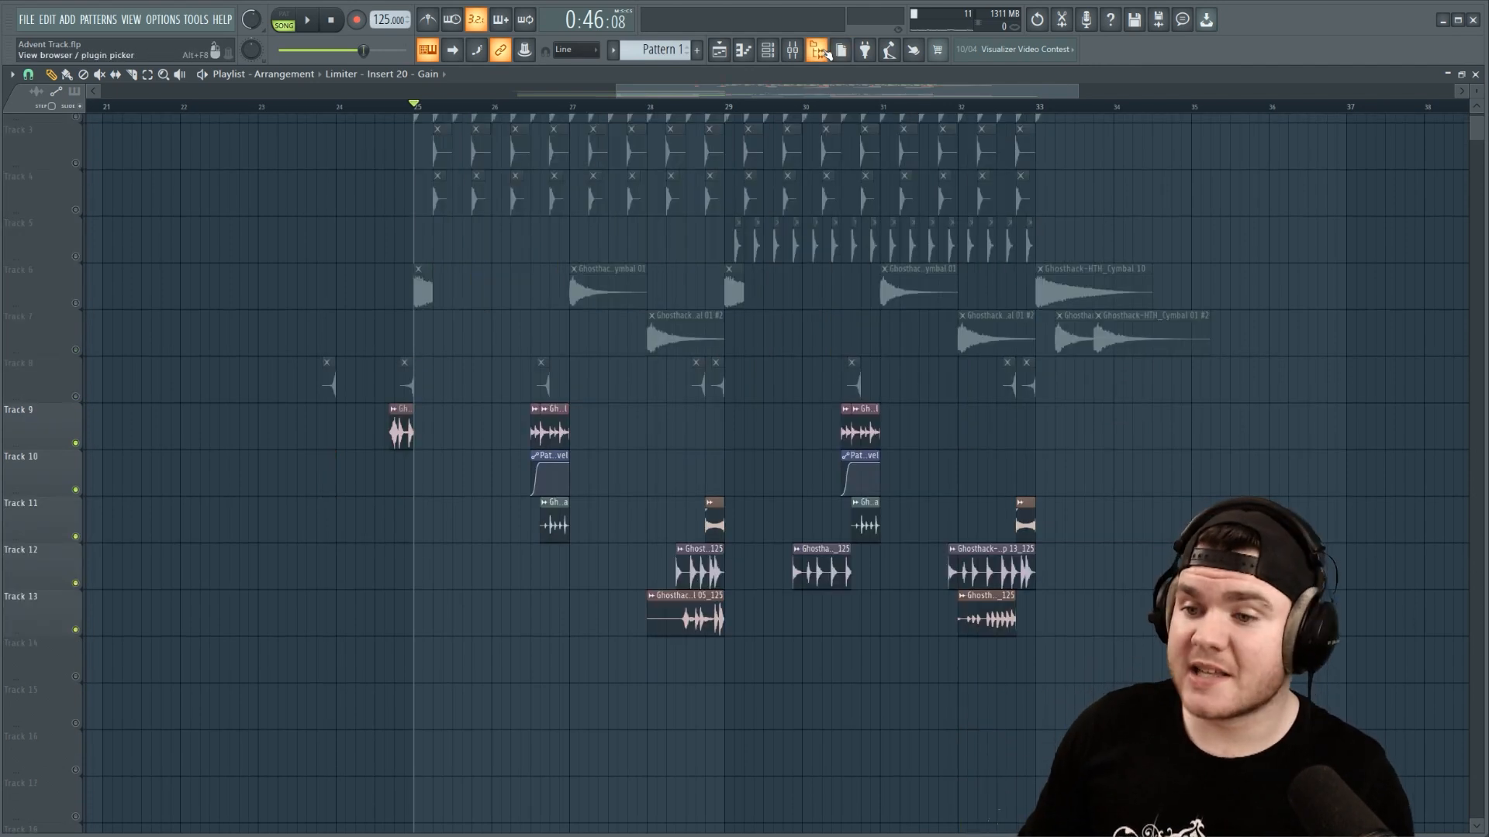
Browse the Day 21 Percussion Loops and Day 1 Hyper Tech House packs in the 2021 Advent Calendar sample folder
left_click(820, 50)
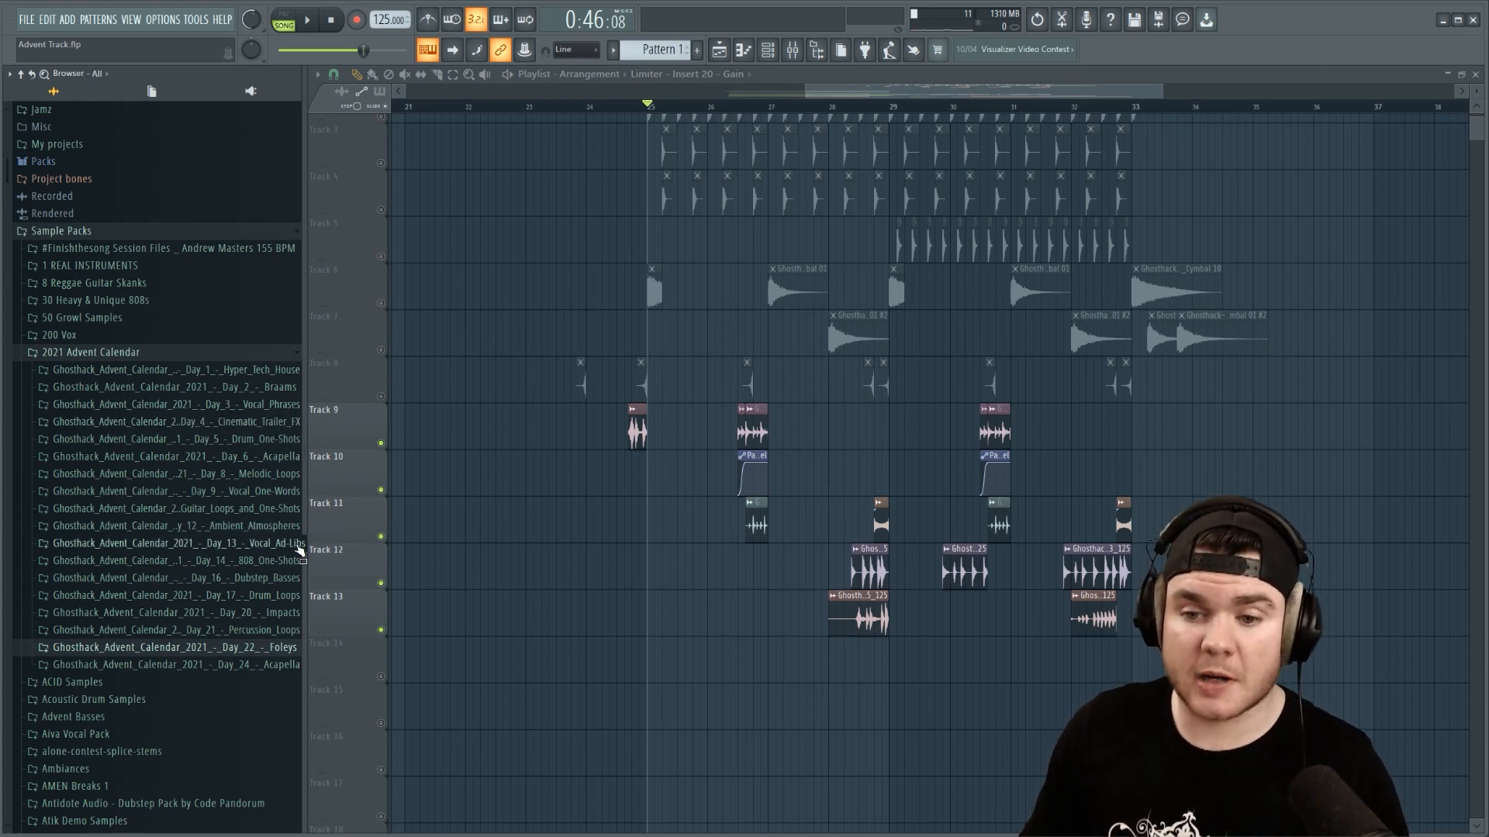
left_click(263, 631)
left_click(247, 648)
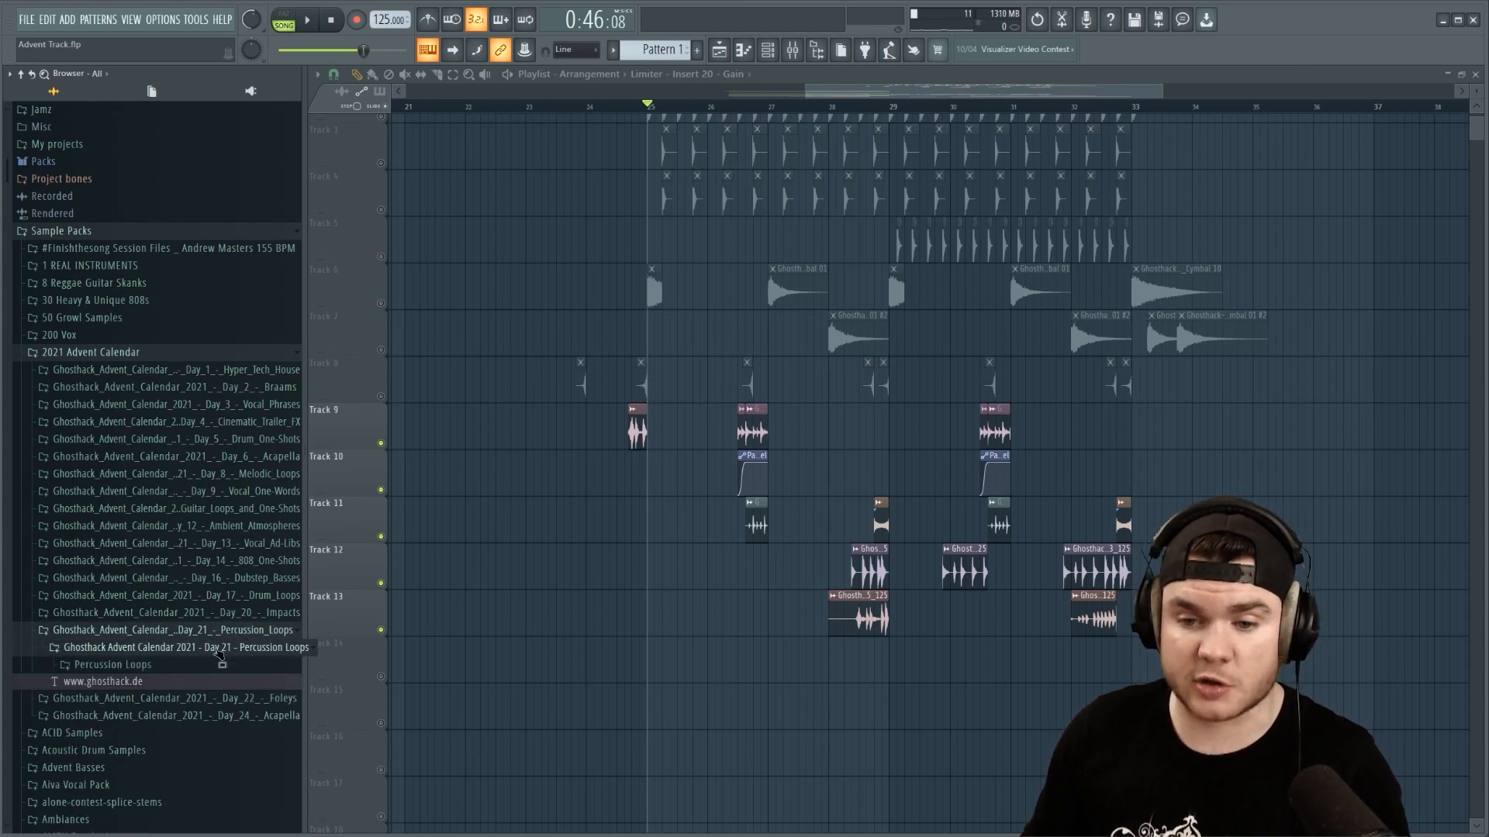
left_click(218, 654)
left_click(221, 630)
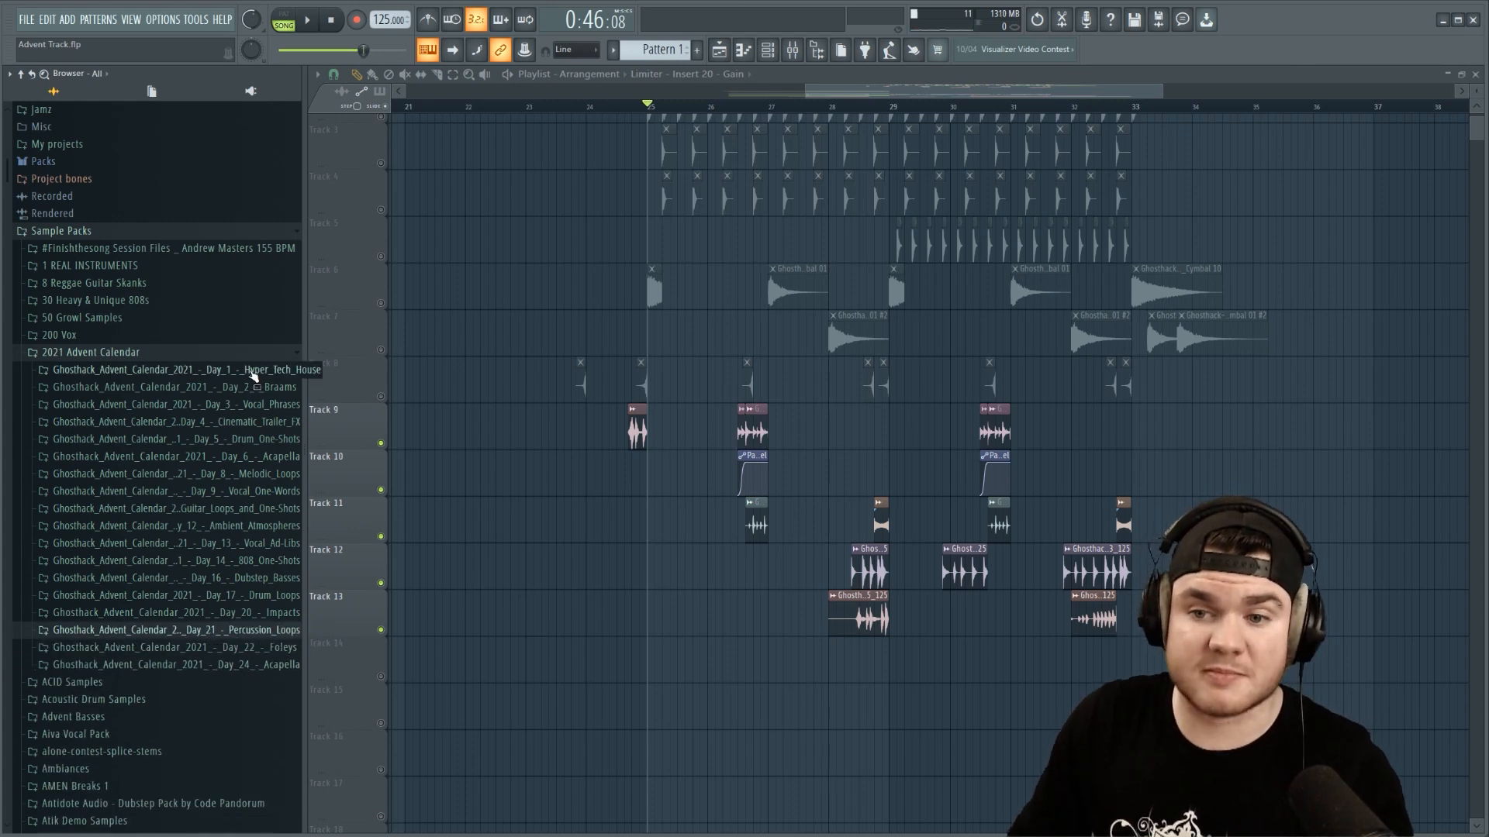
left_click(252, 373)
left_click(241, 388)
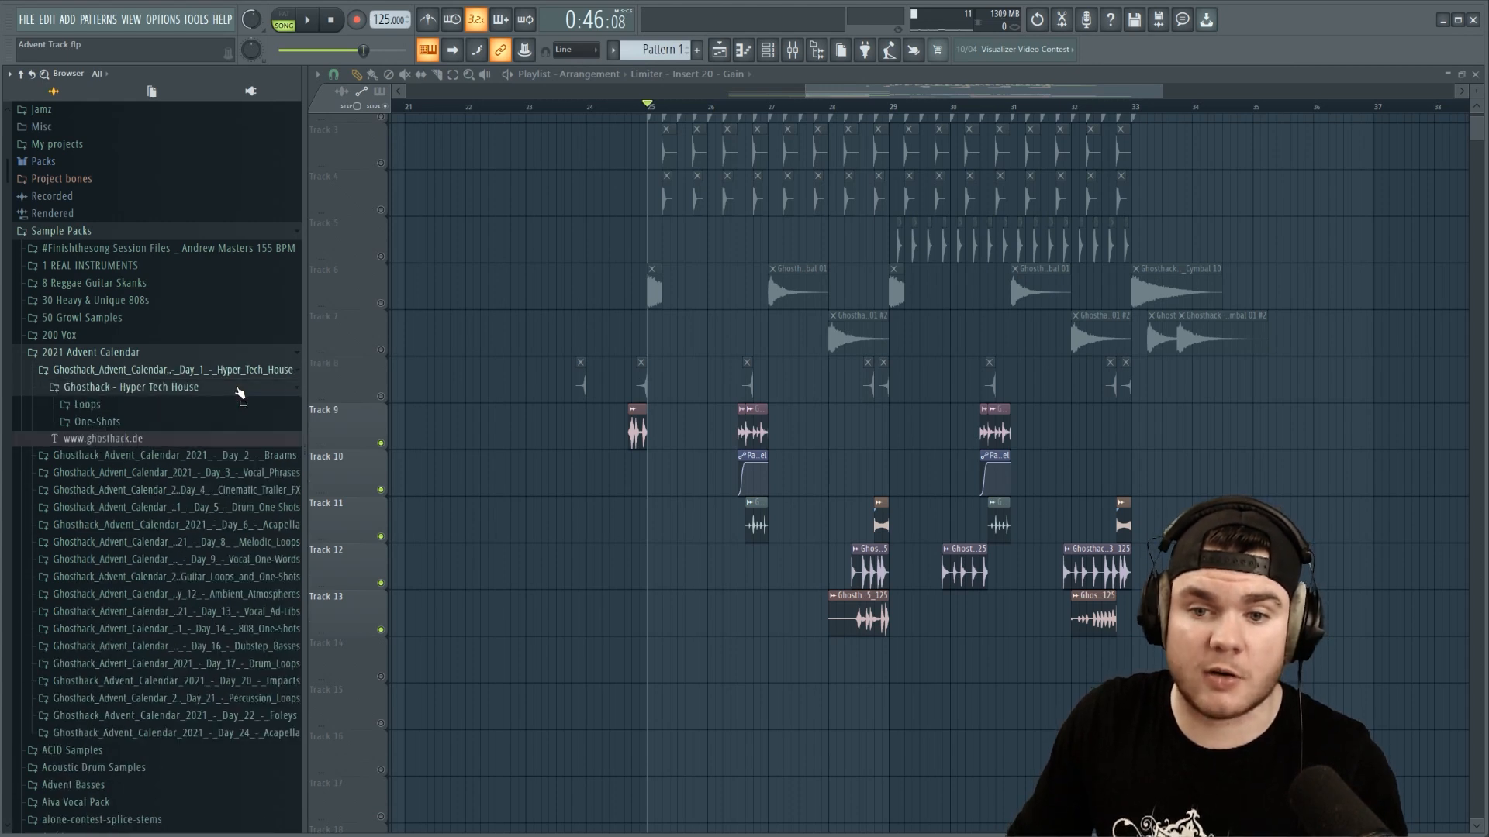
left_click(173, 423)
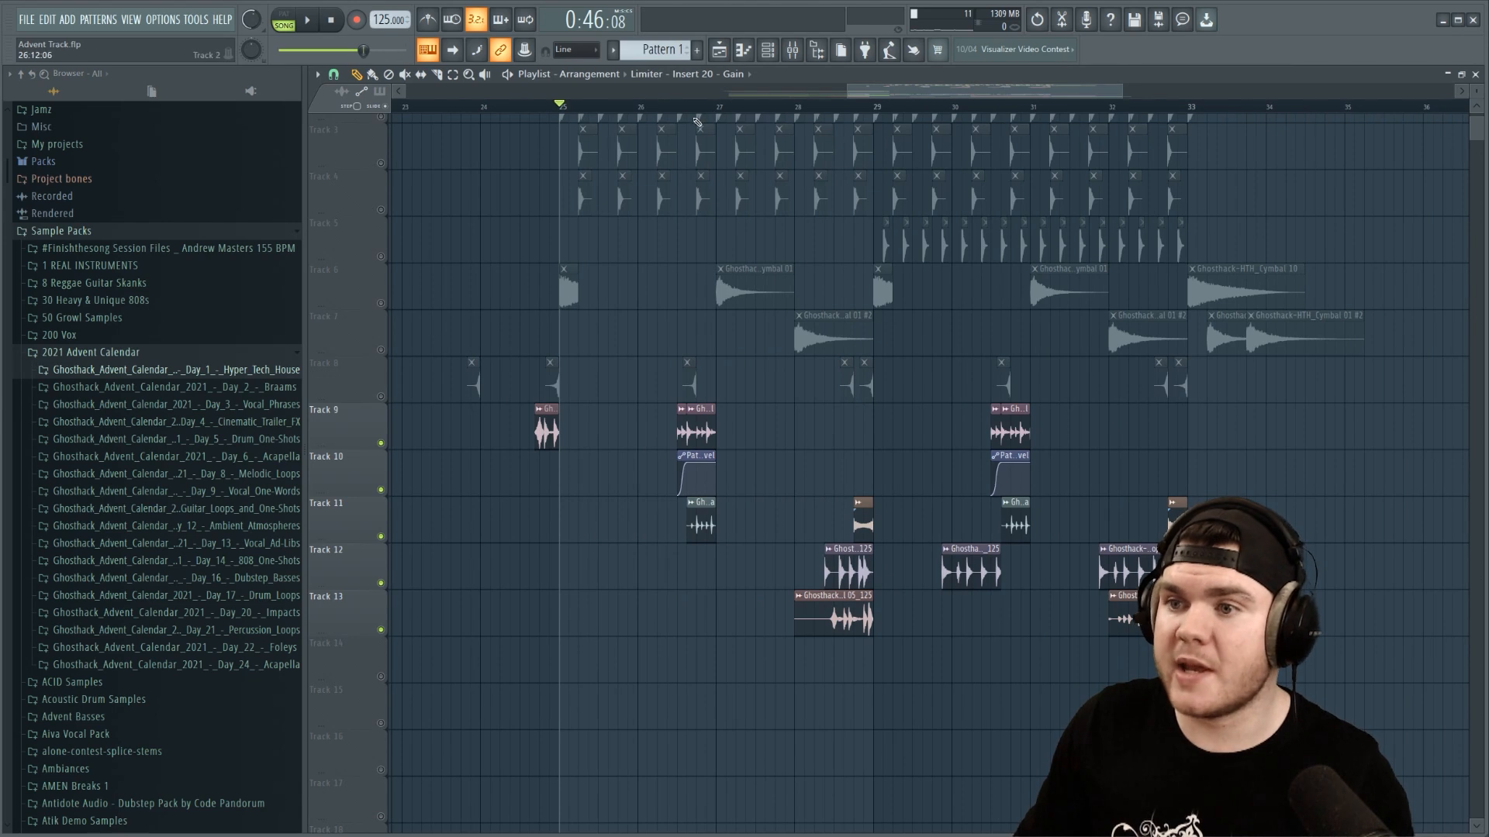
Audition the percussion loops on Tracks 9 to 13 by playing from within bars 26, 28 and 29
left_click_drag(697, 122, 678, 118)
key("space")
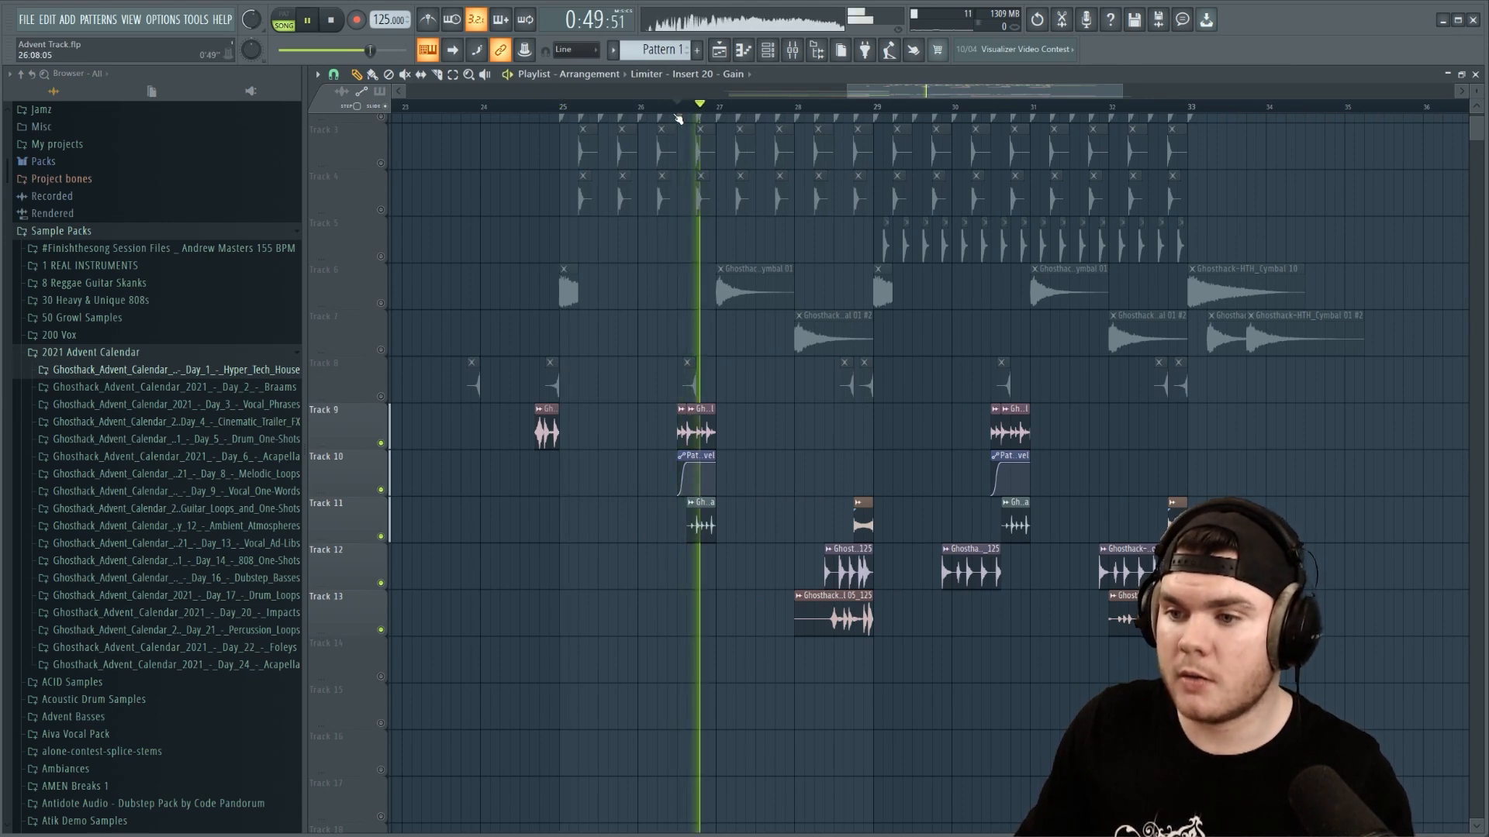
left_click(829, 110)
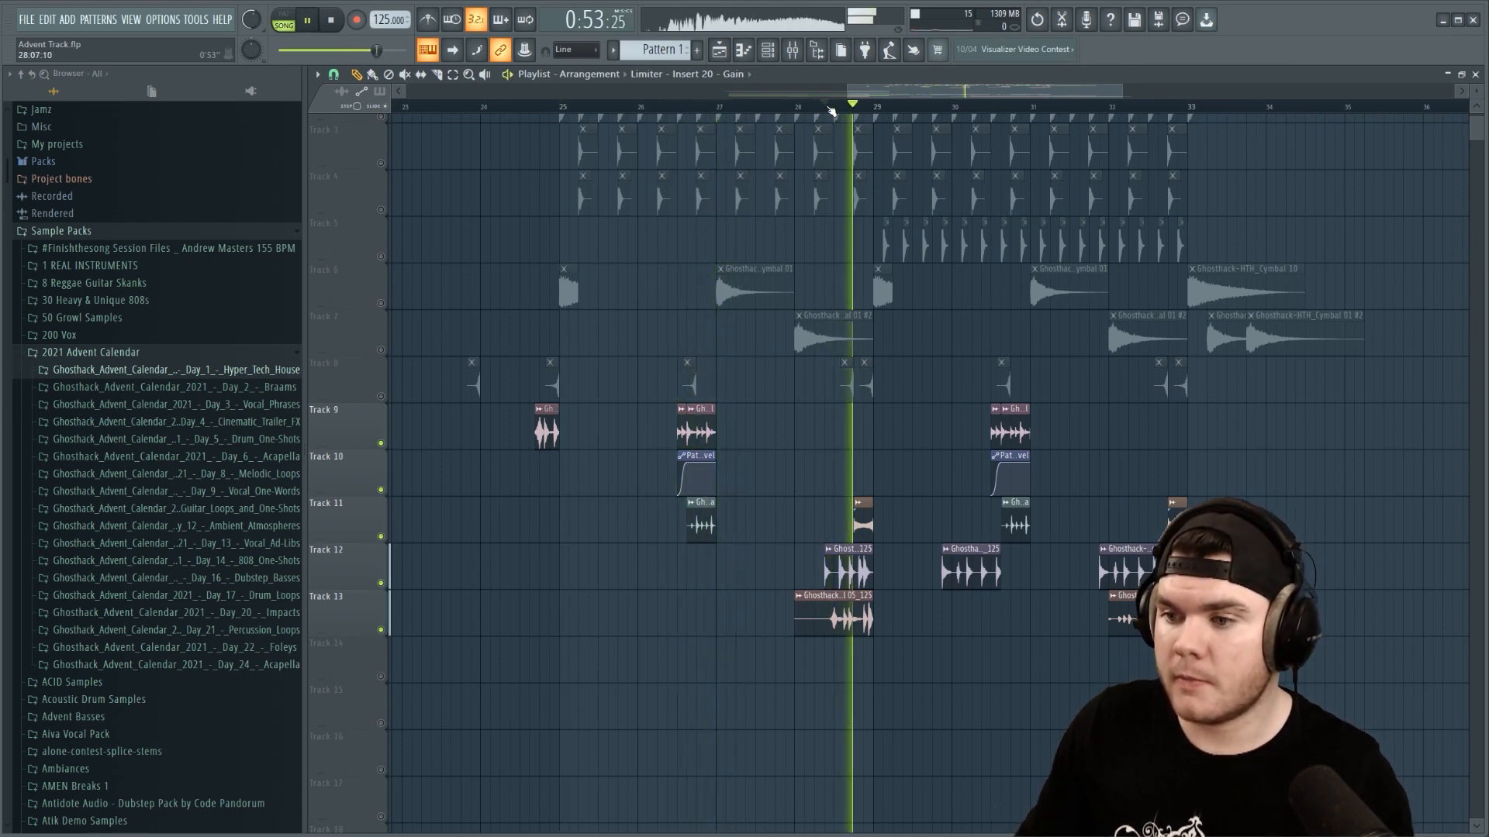
key("space")
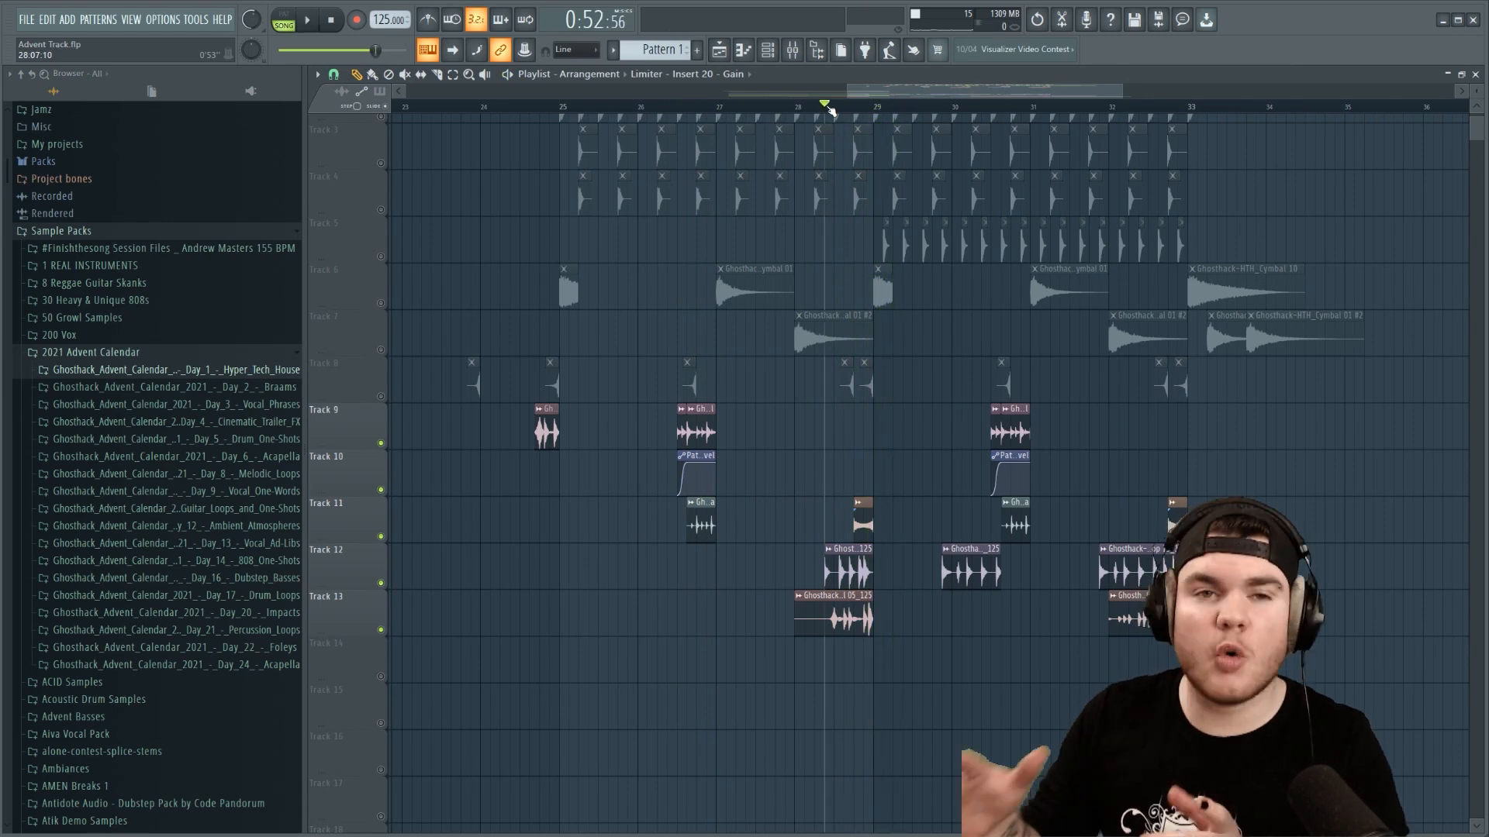
left_click(925, 107)
key("space")
key("space")
Unmute Tracks 1 through 8 so they sound together with the percussion loops
left_click(381, 396)
left_click(381, 350)
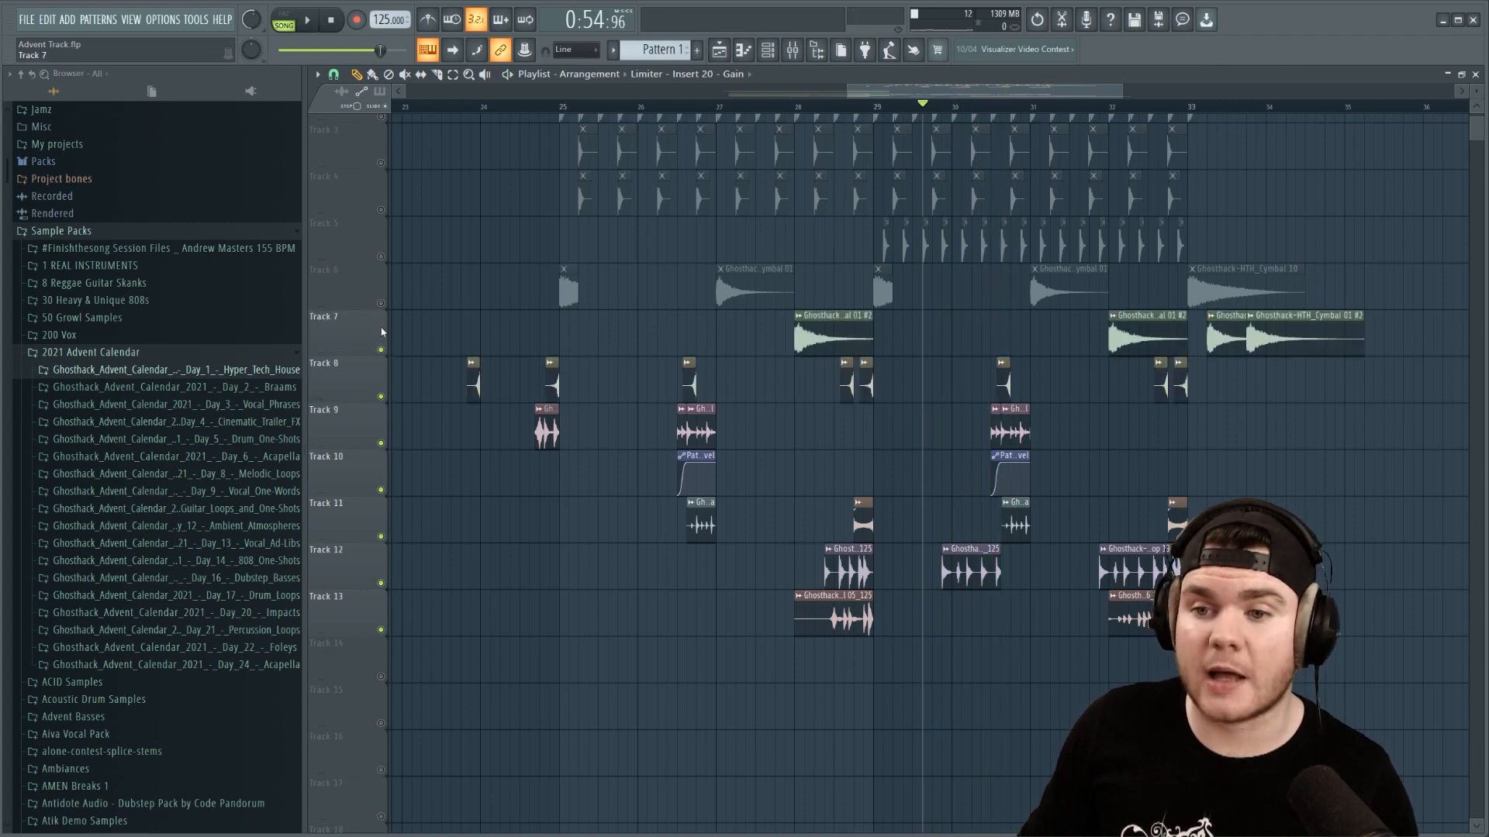
left_click(381, 303)
left_click(380, 256)
left_click(381, 210)
left_click(381, 163)
scroll(384, 167, "up", 2)
left_click(381, 200)
left_click(380, 153)
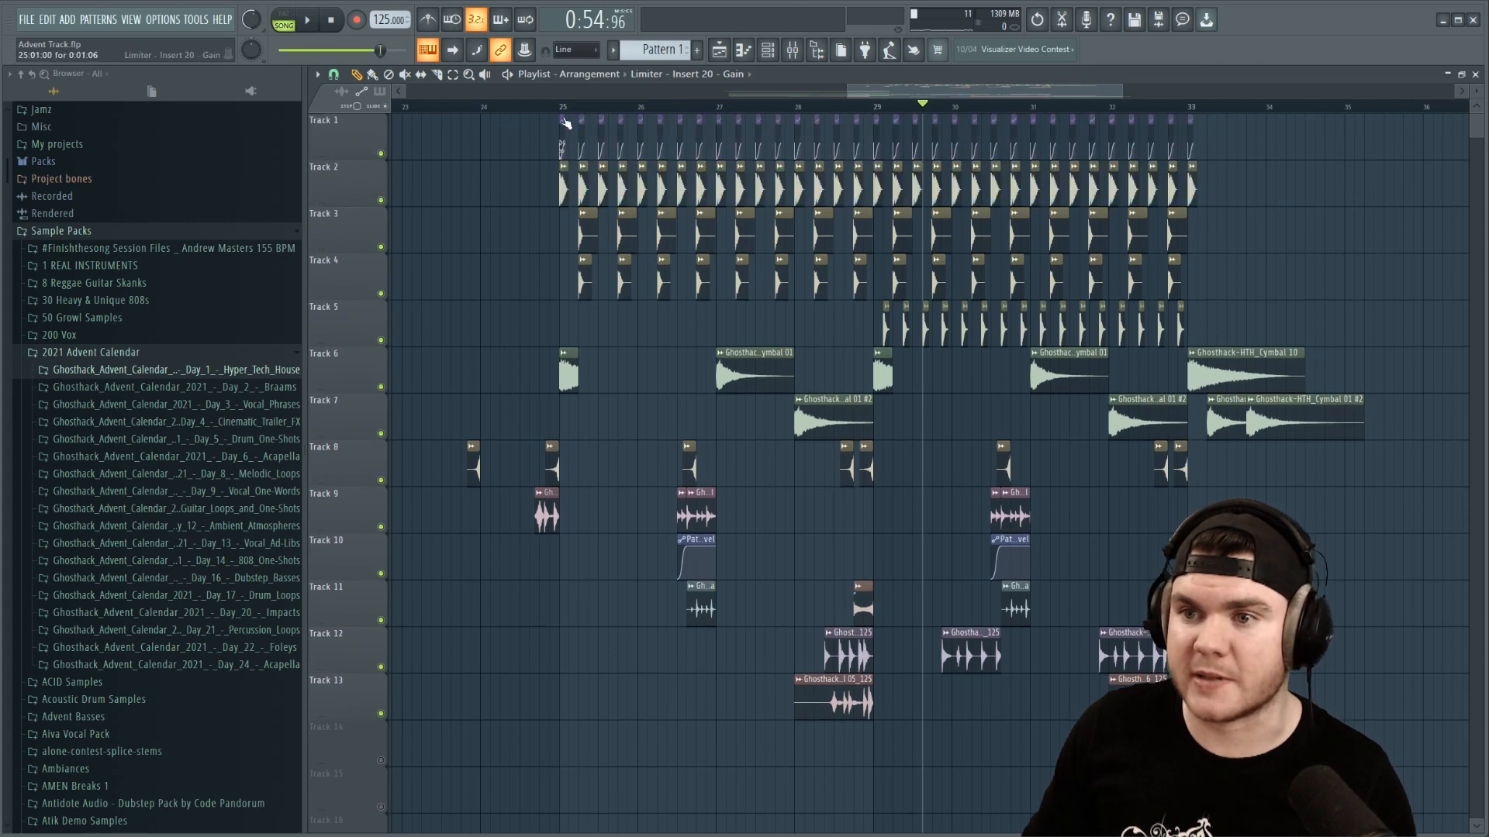
Play the full drum and percussion arrangement from bar 28
left_click(797, 108)
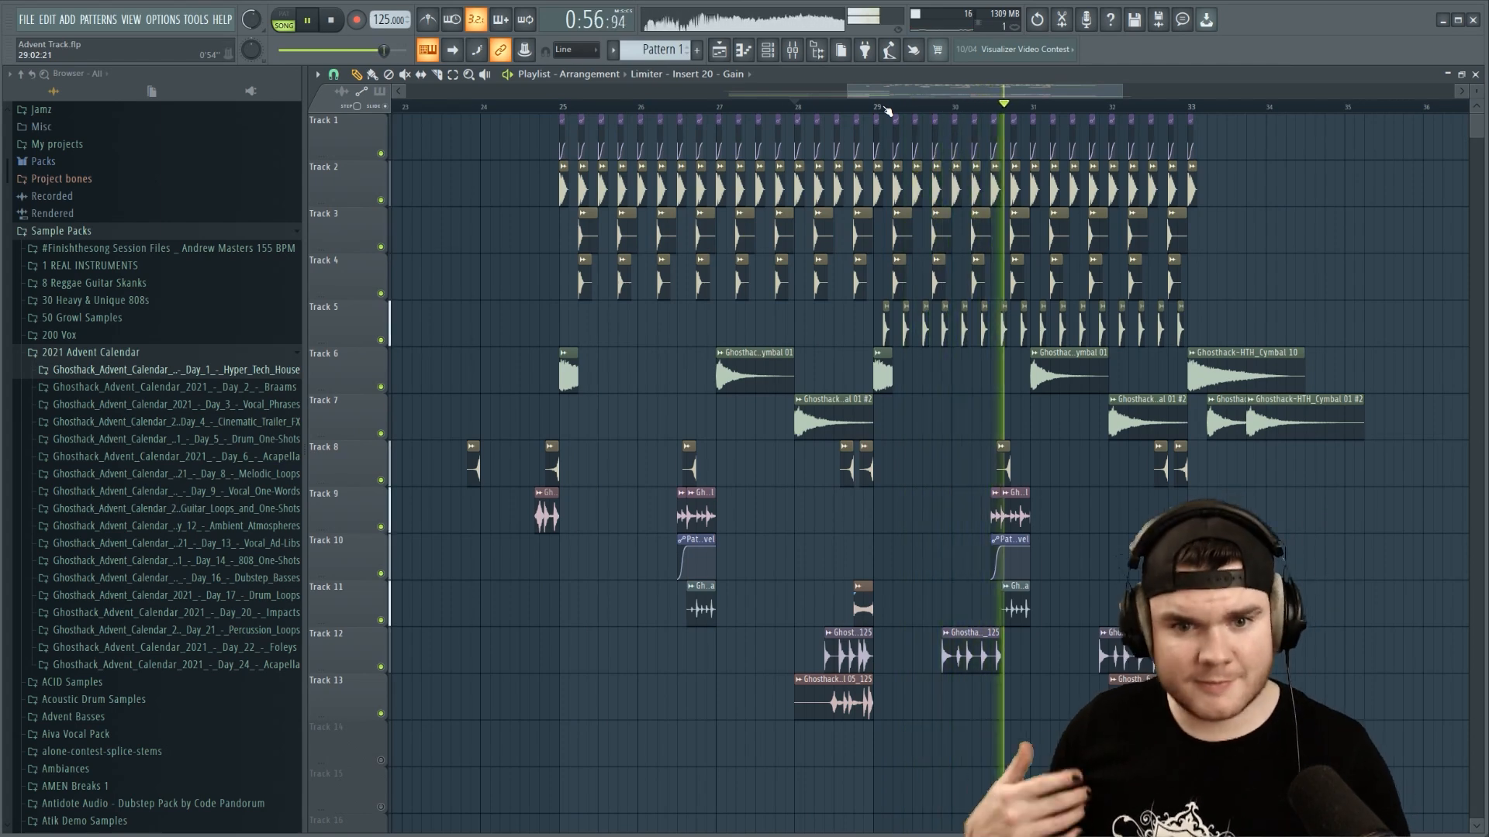
key("space")
scroll(897, 107, "down", 2)
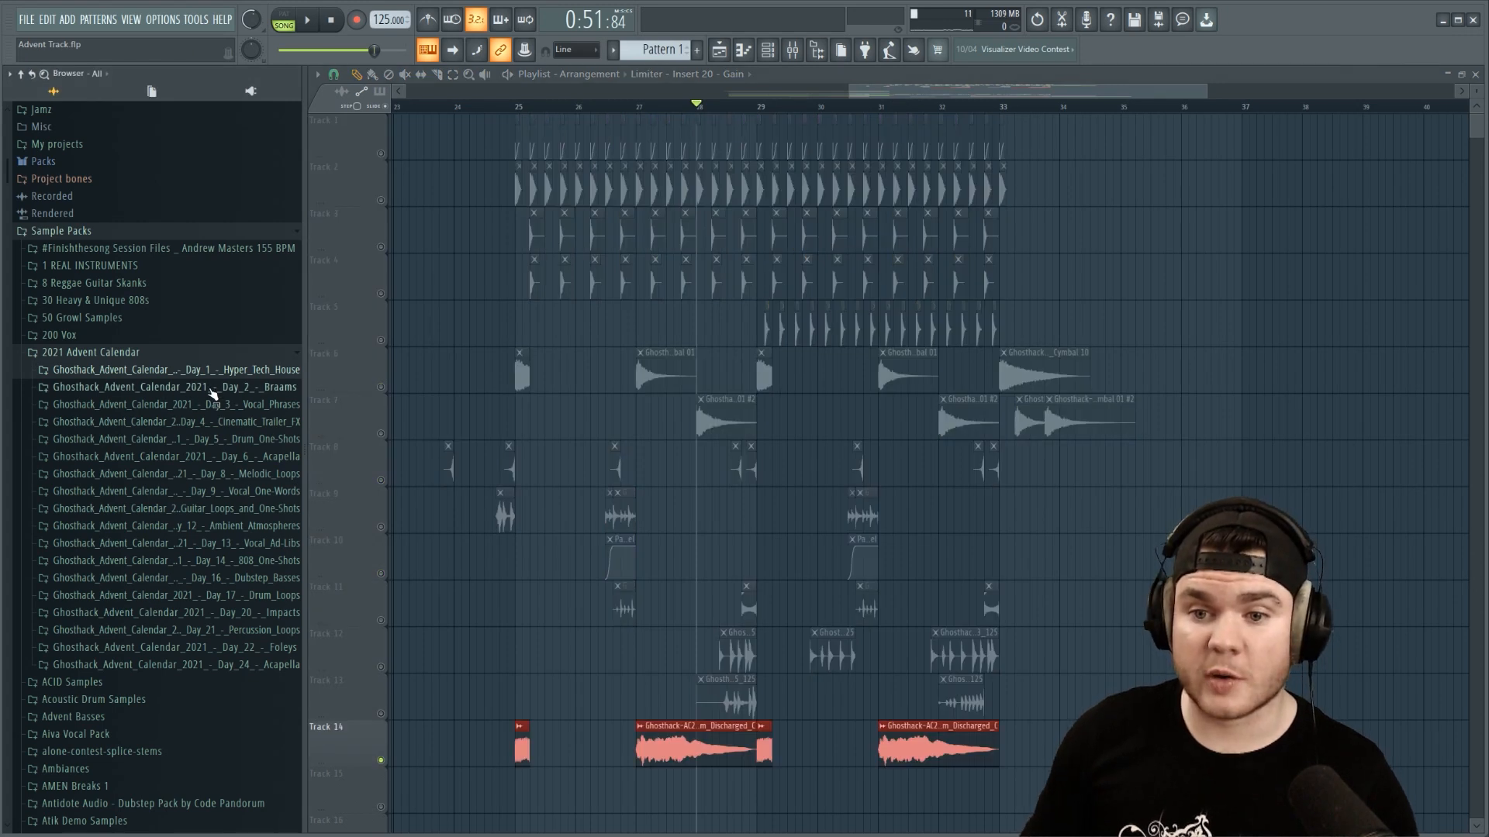
Open the Braams sample folder inside the Day 2 Advent Calendar pack
left_click(210, 390)
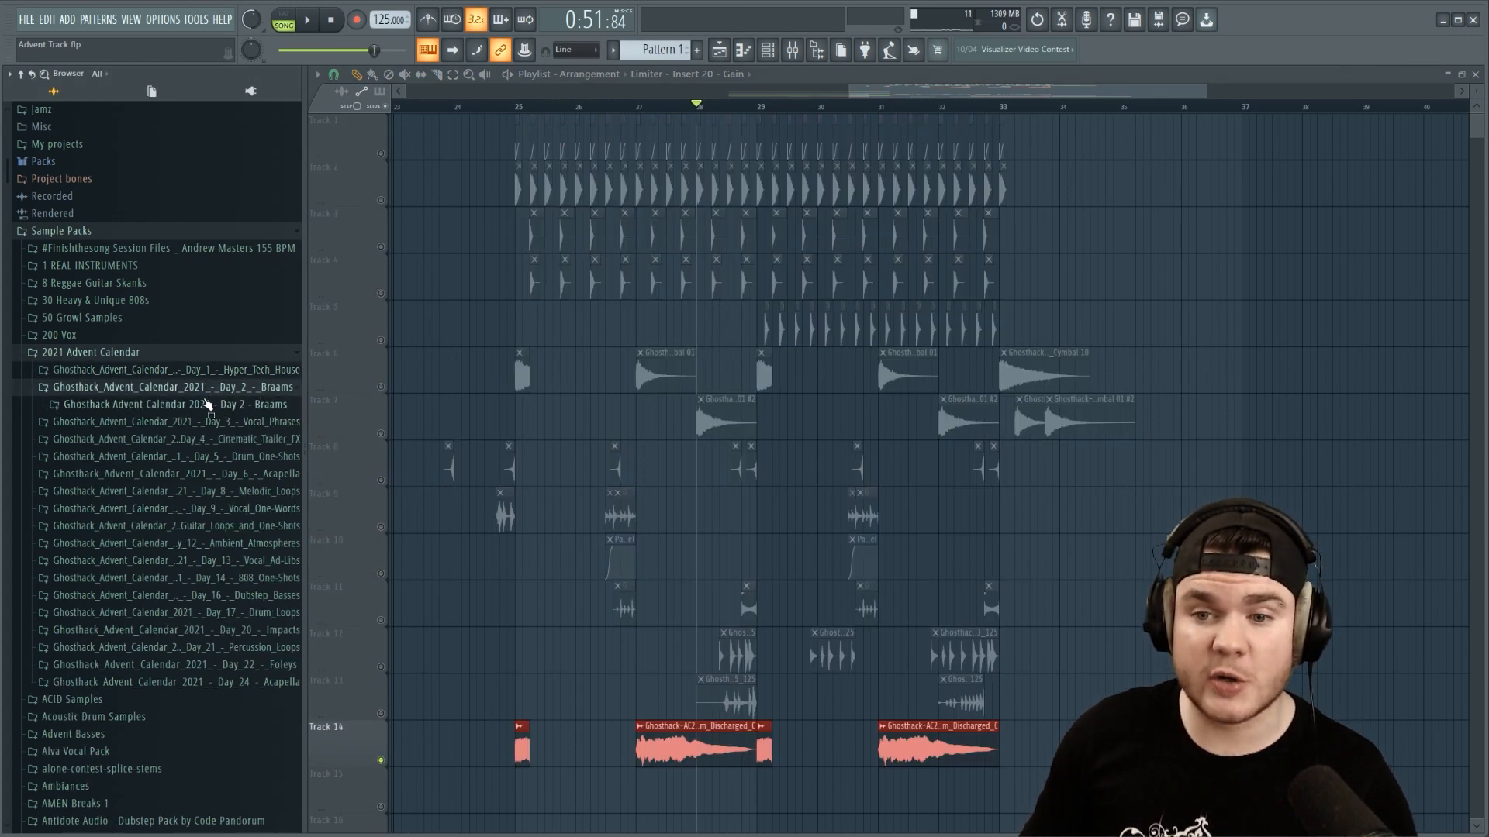
left_click(207, 404)
left_click(158, 423)
scroll(143, 422, "down", 3)
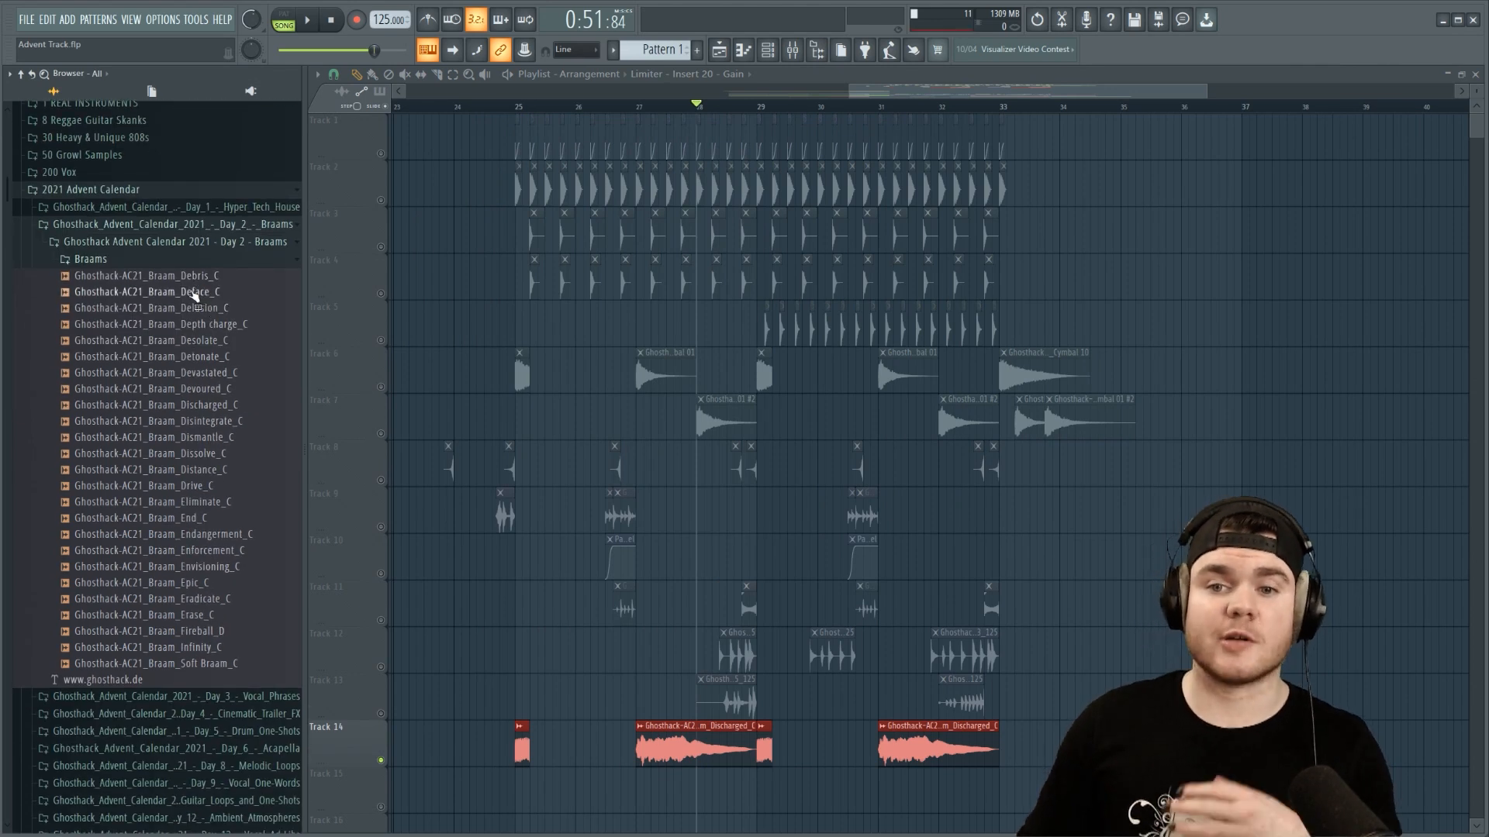
Audition the Deface, Devastated, Dissolve and Endangerment braam samples, and collapse the Braams folder
left_click(200, 293)
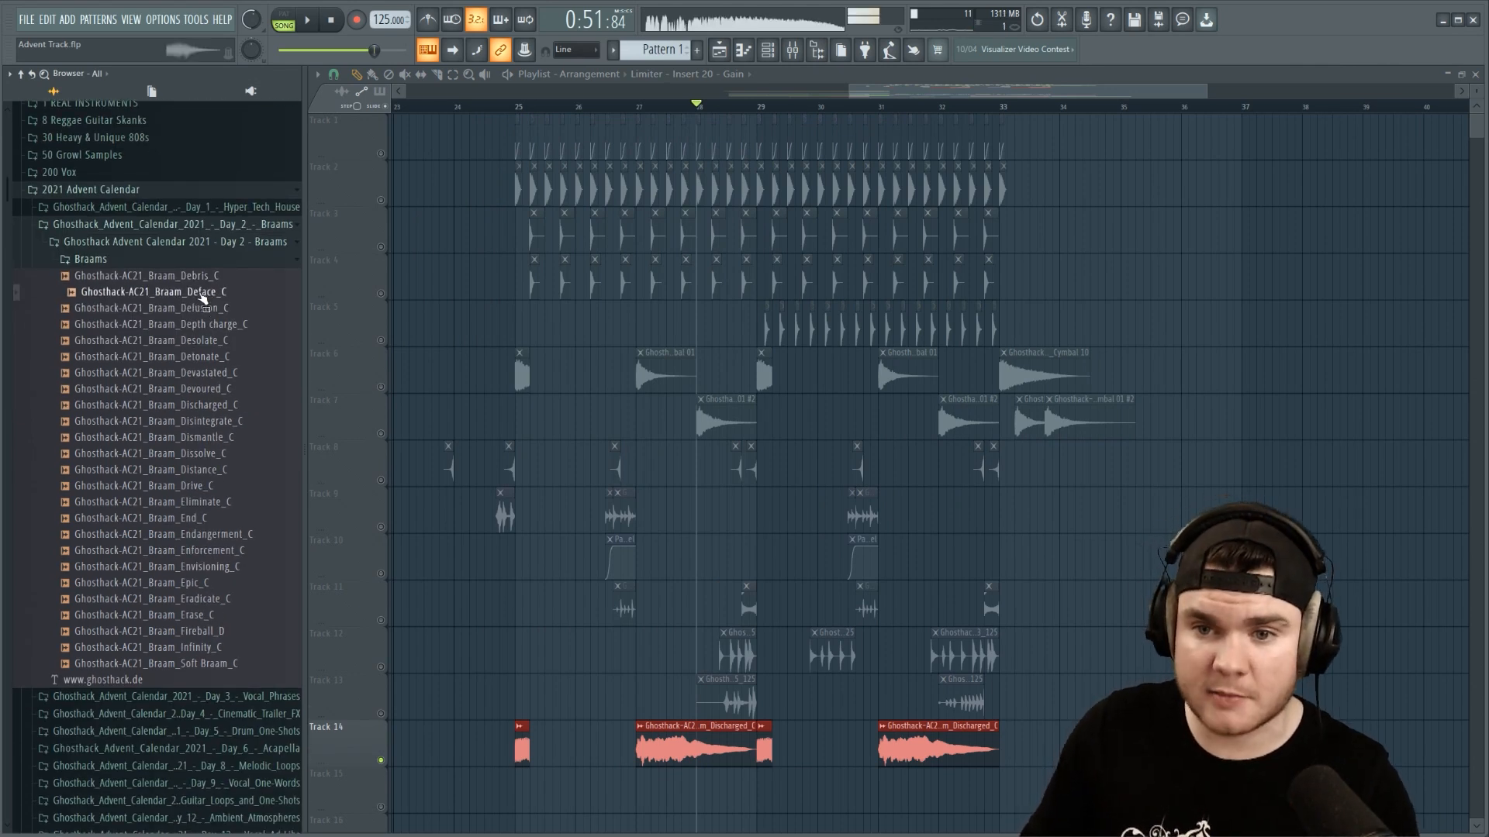
left_click(213, 373)
left_click(208, 454)
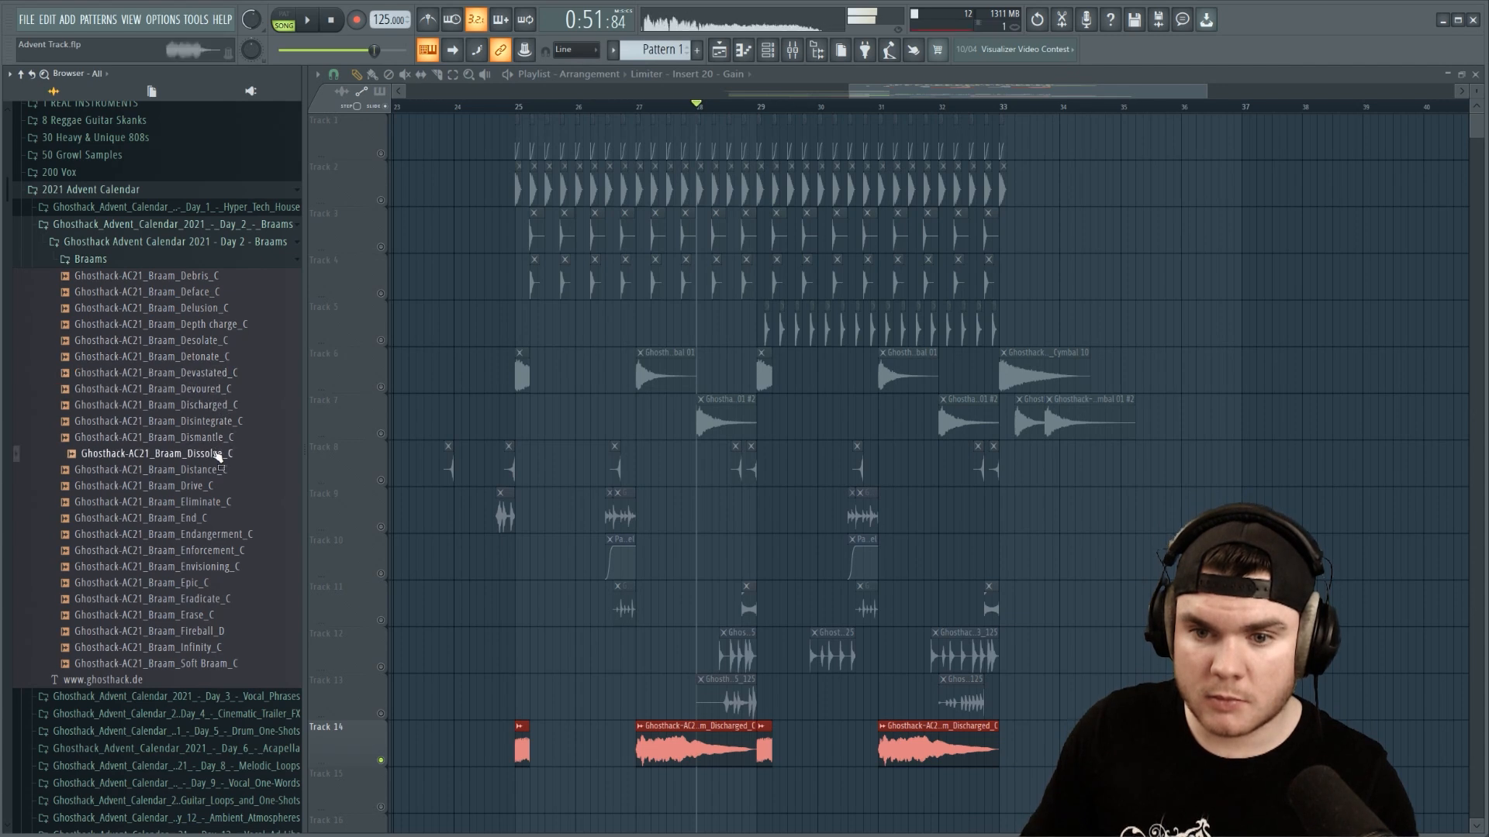
left_click(222, 535)
left_click(338, 22)
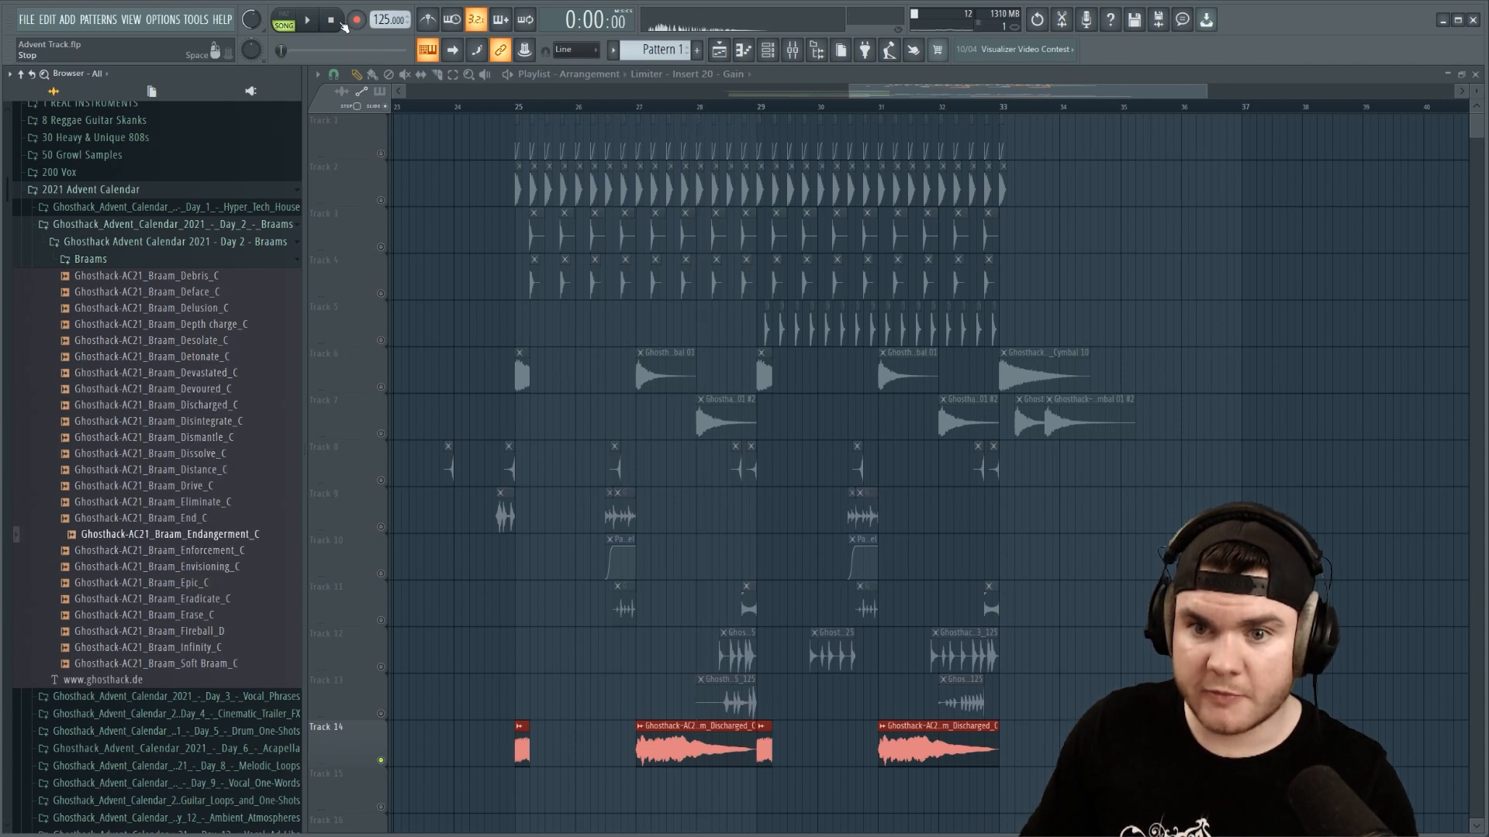
left_click(114, 261)
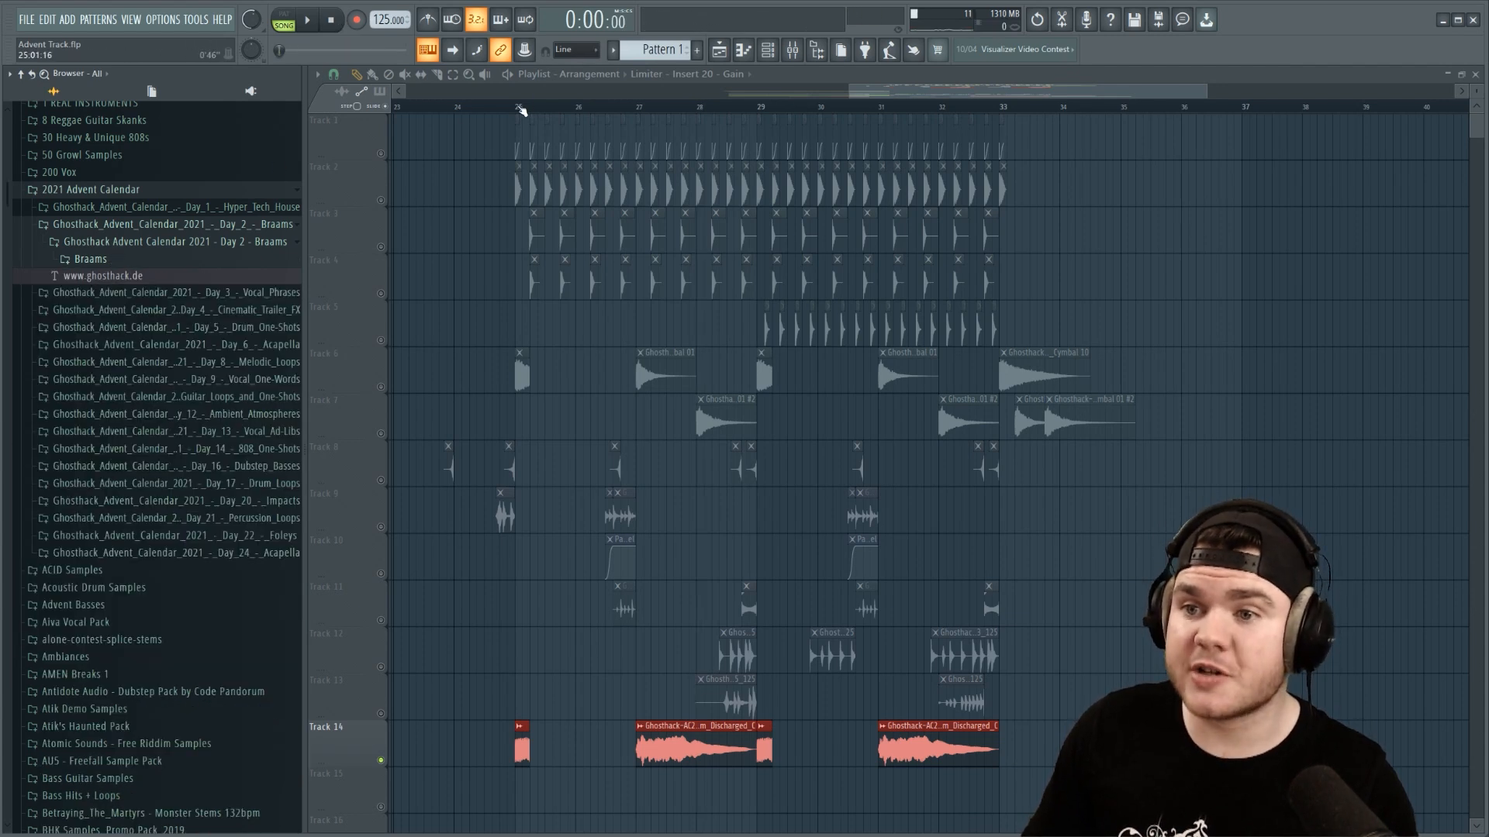
Unmute Tracks 1 to 4 and play them from bar 25 together with the braam clips on Track 14
left_click(515, 107)
left_click(384, 155)
left_click(390, 201)
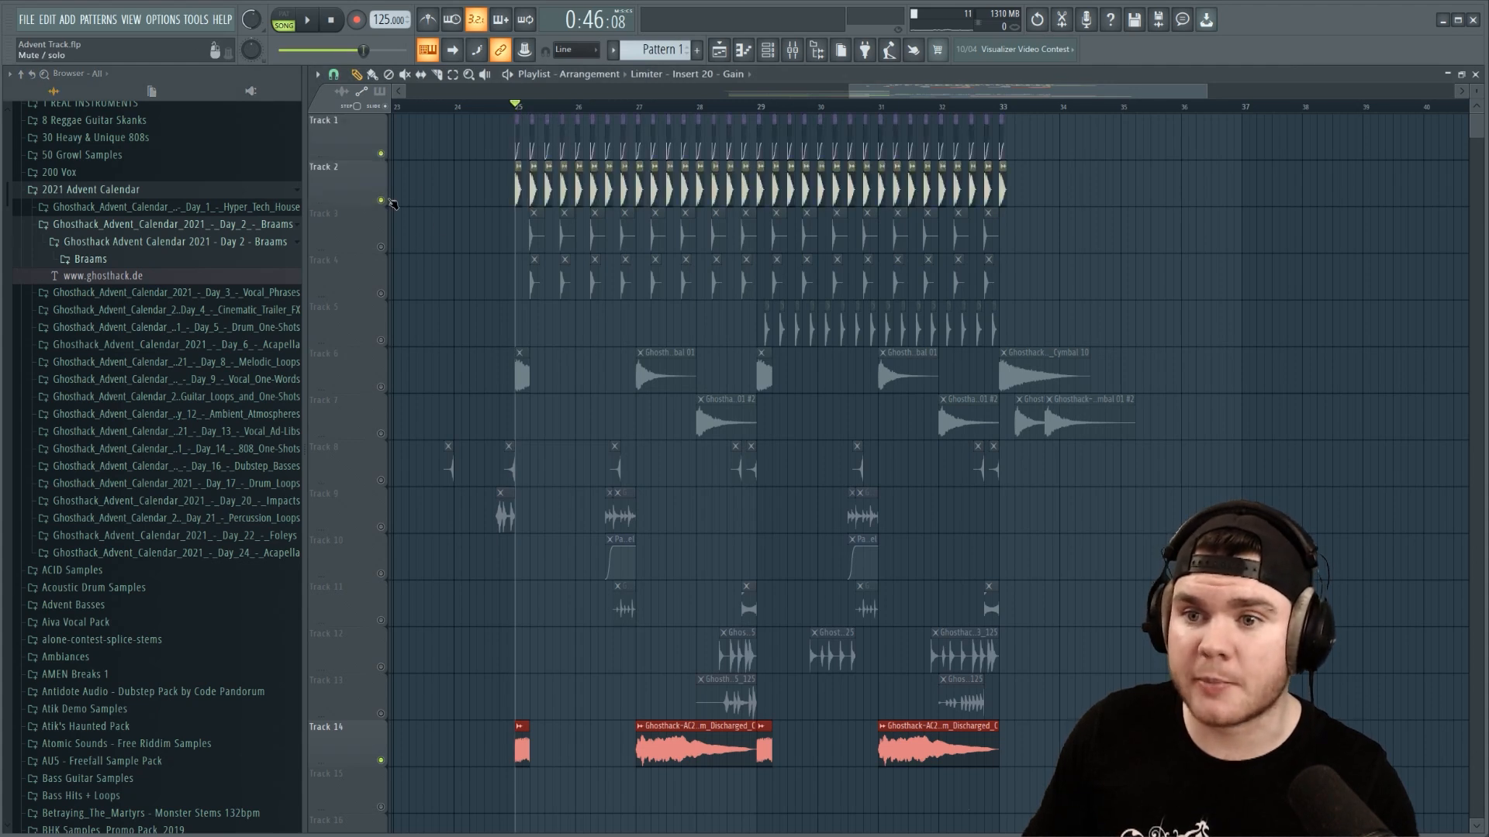
left_click(381, 246)
left_click(381, 293)
key("space")
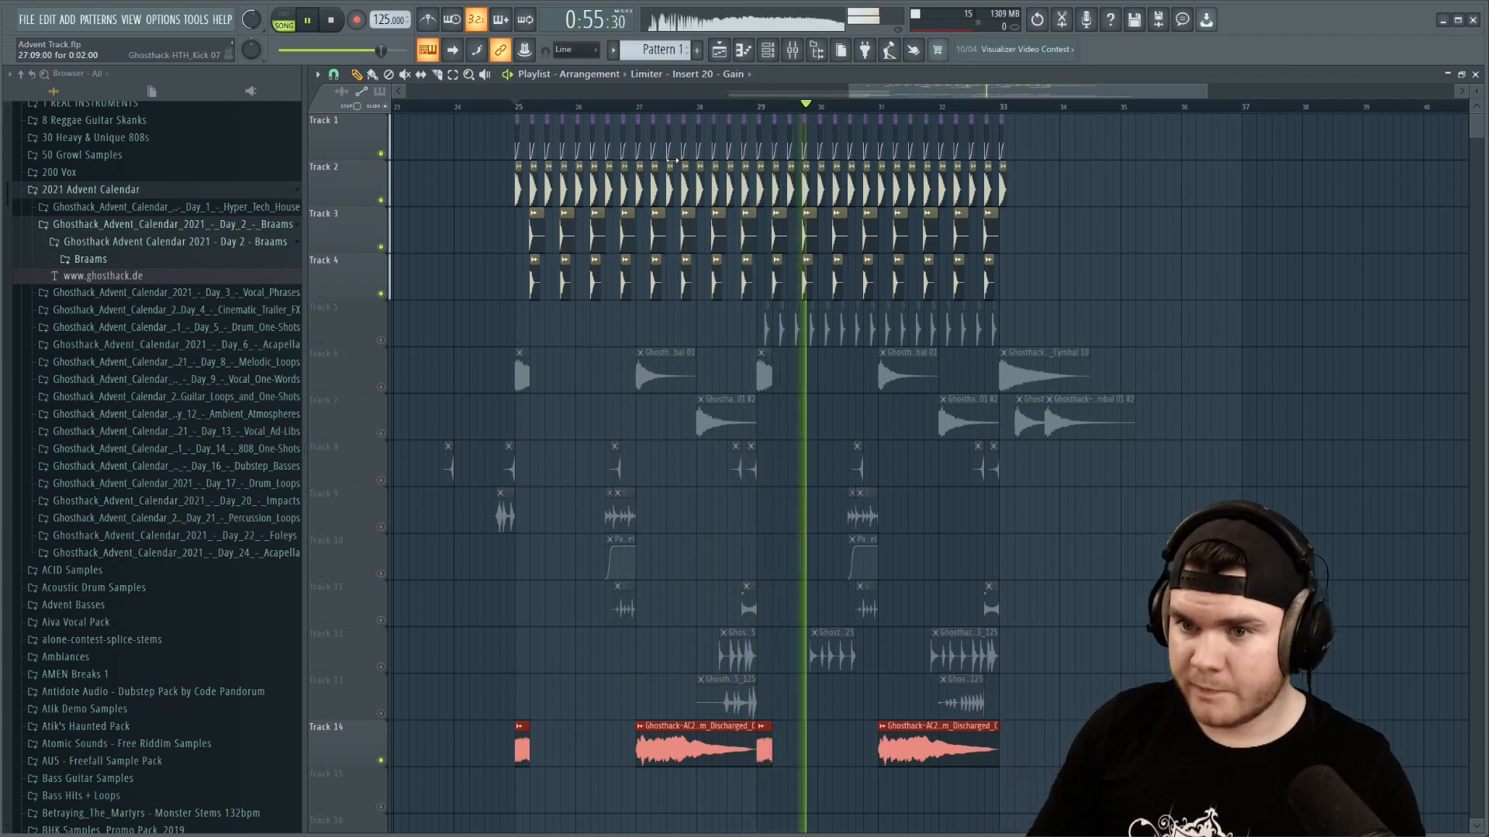
Stop playback and undo the last playlist edits to restore the Pattern 1 clips on Track 15
key("space")
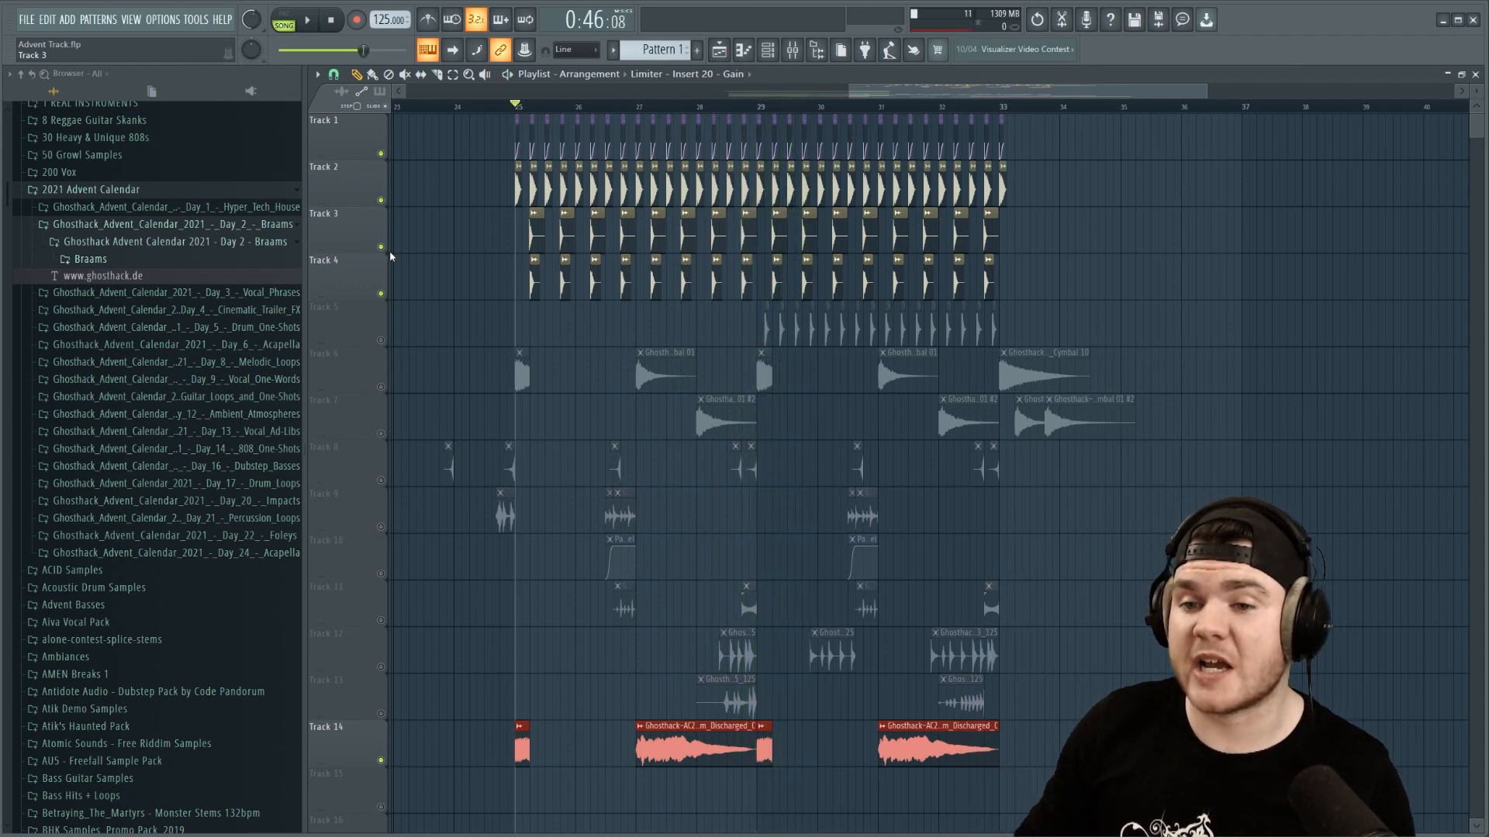
scroll(422, 287, "down", 4)
key("ctrl+z")
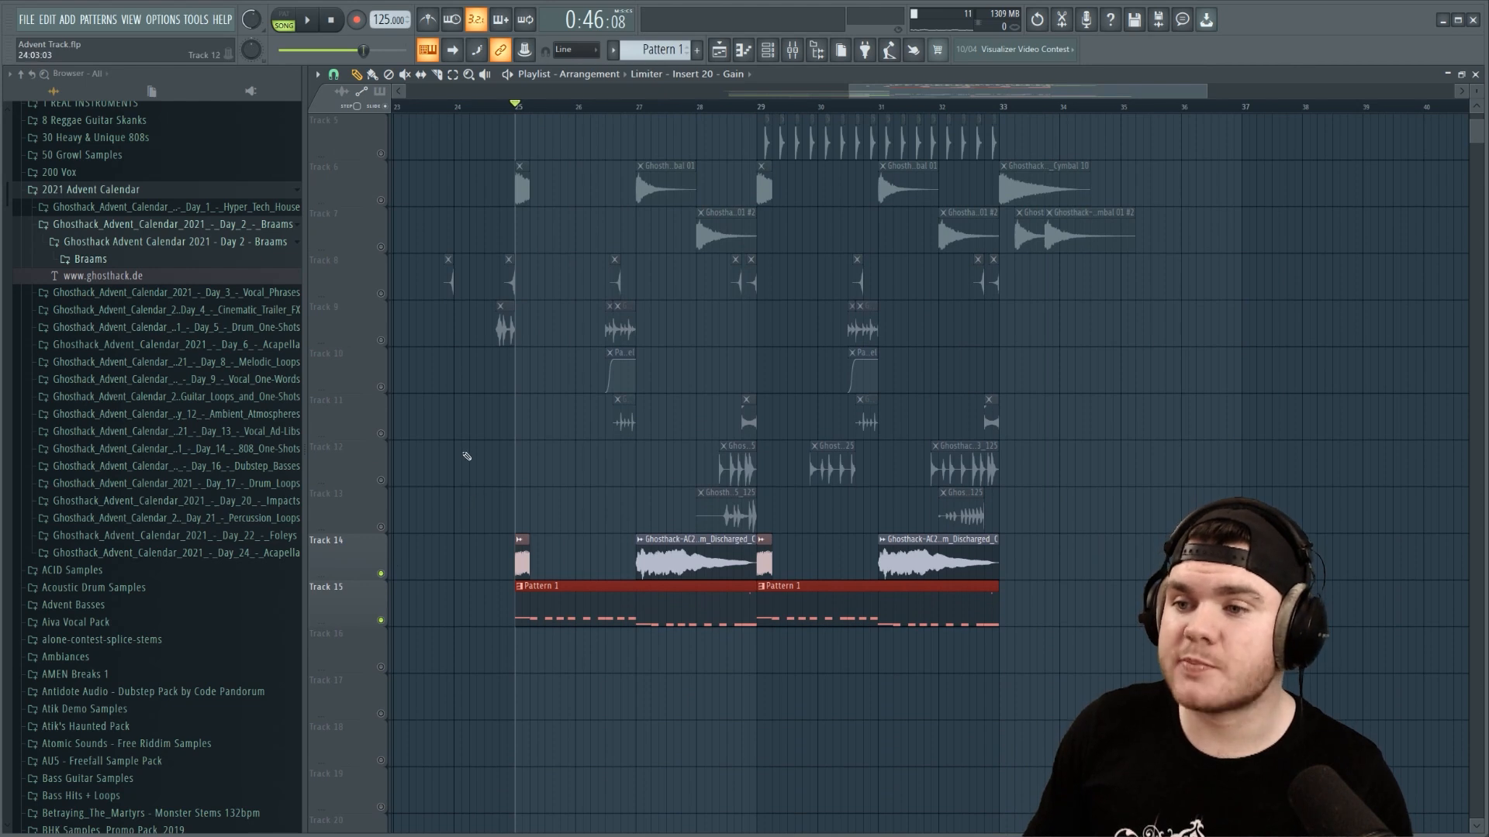
Mute Tracks 2 to 4 and play the Pattern 1 clips on Track 15 with the braams on Track 14
scroll(470, 469, "up", 4)
left_click(381, 200)
left_click(380, 247)
left_click(381, 293)
scroll(439, 262, "down", 4)
key("space")
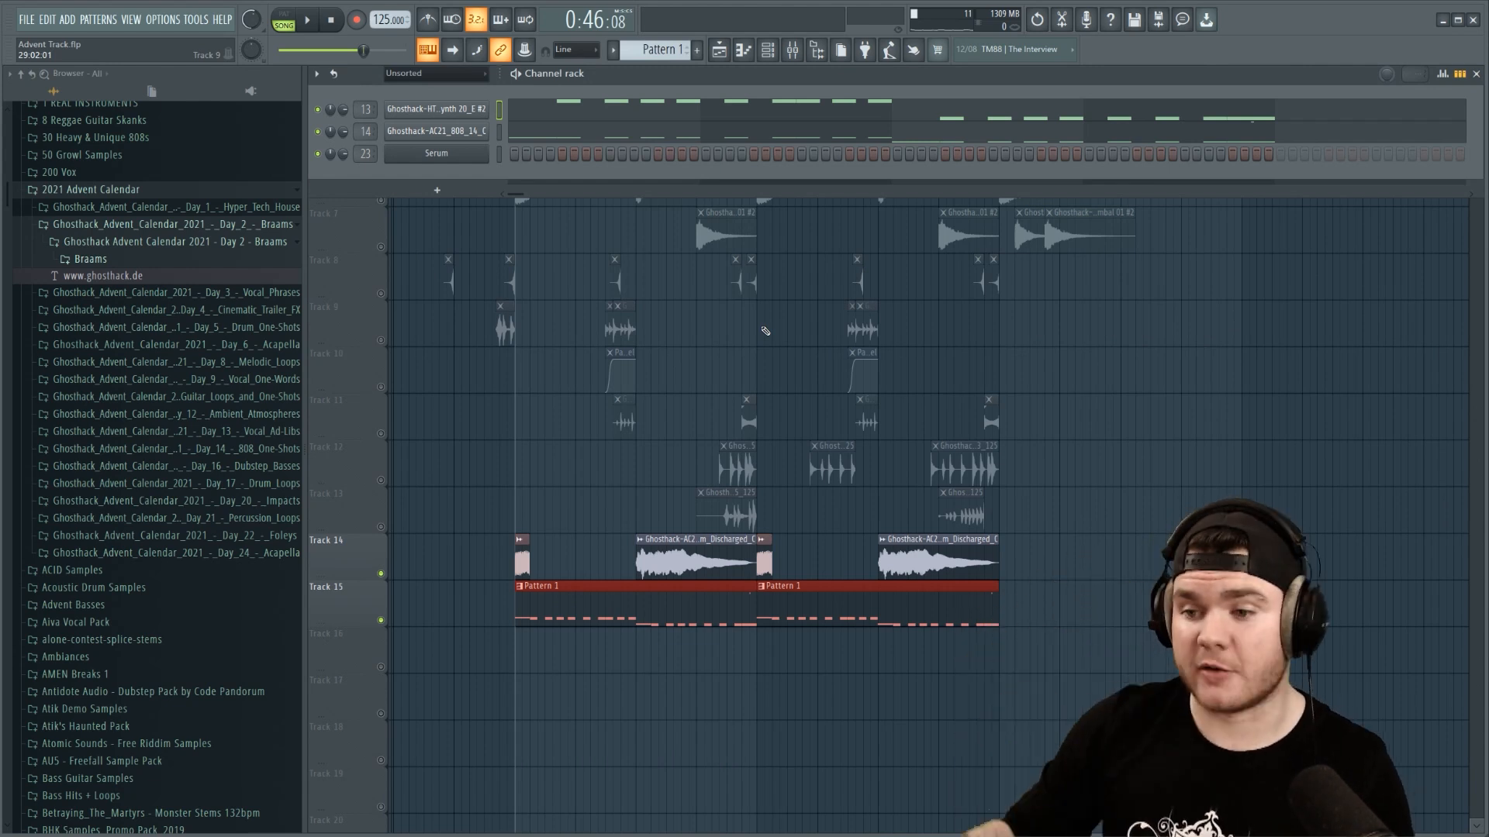
Collapse the Day 2 Braams pack folder and hide the sample browser
left_click(1173, 421)
right_click(1198, 434)
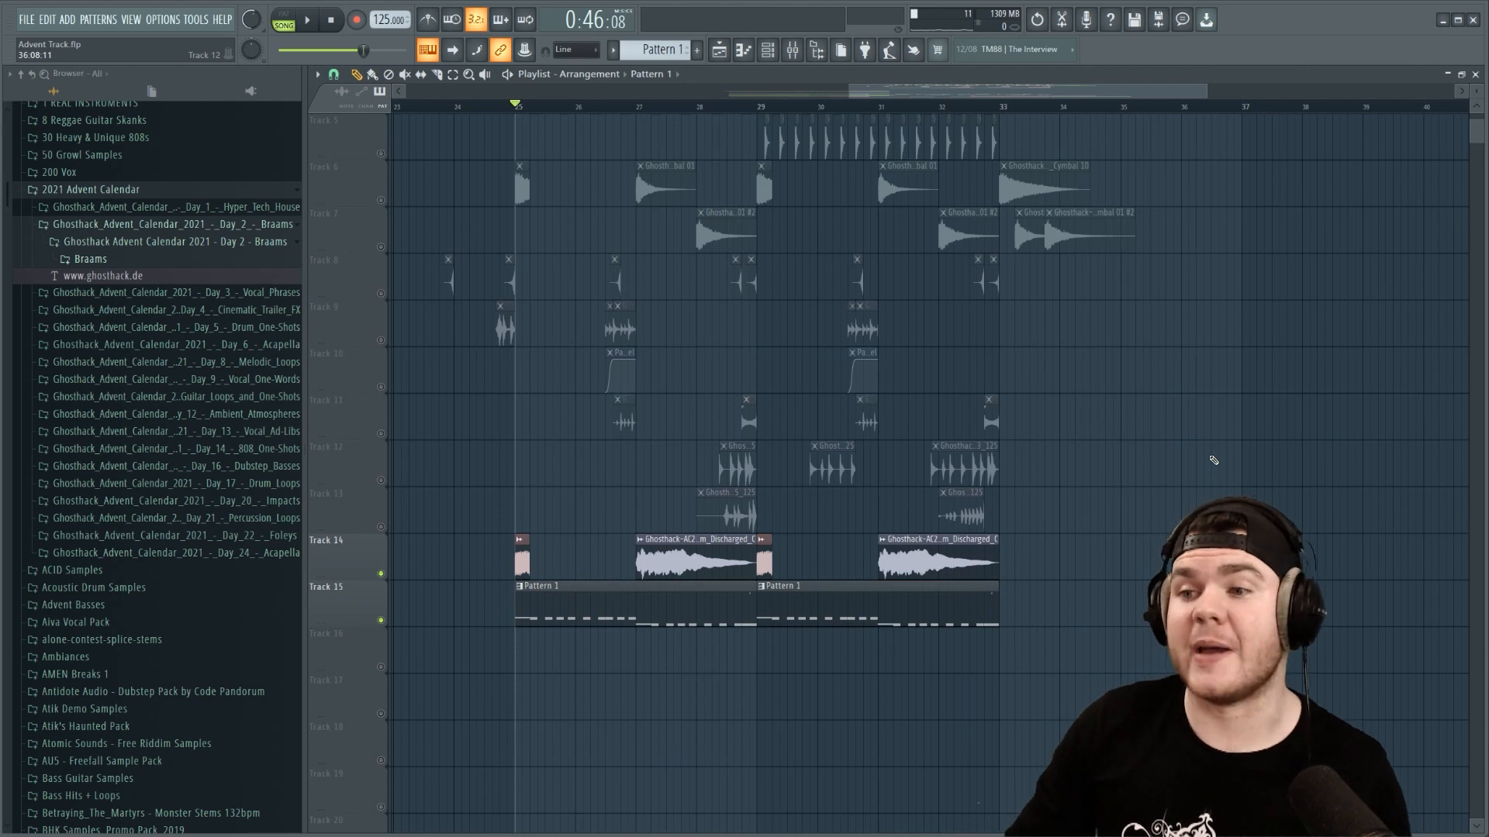
left_click(232, 224)
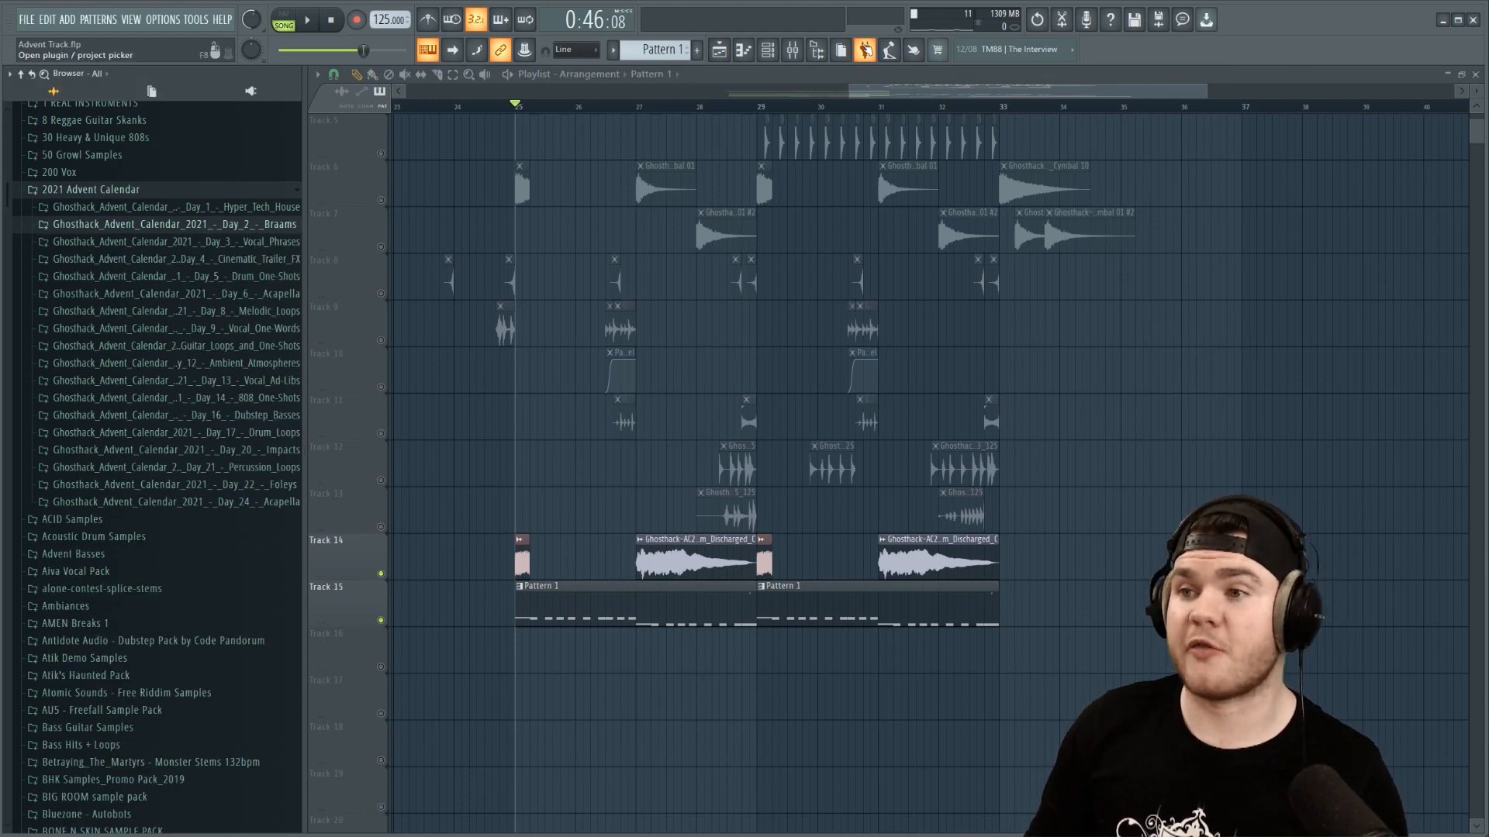
left_click(816, 49)
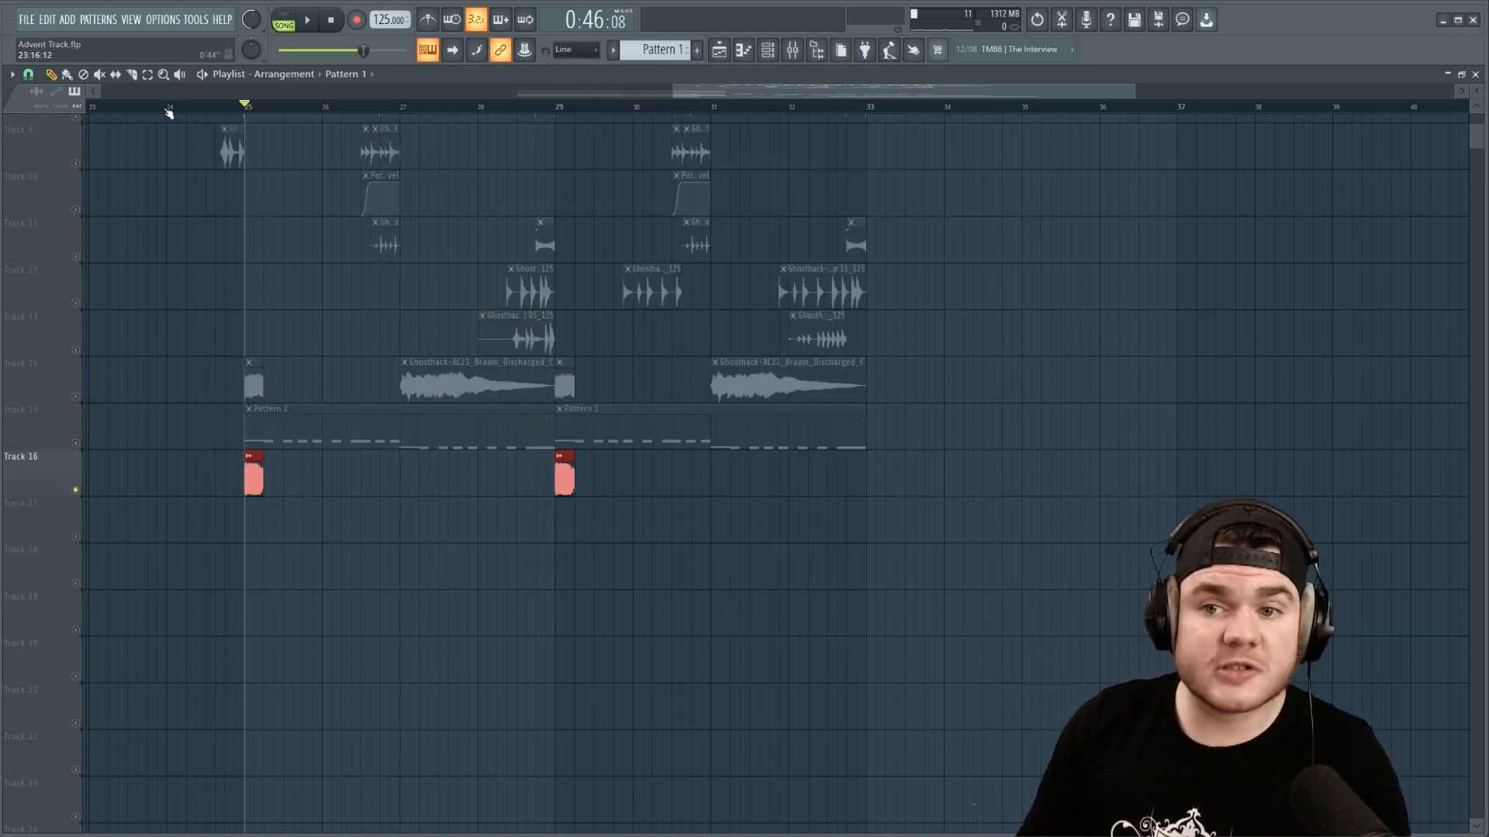
Inspect the channel settings of the guitar clip at bar 25 on Track 16, and close them
scroll(231, 117, "up", 4)
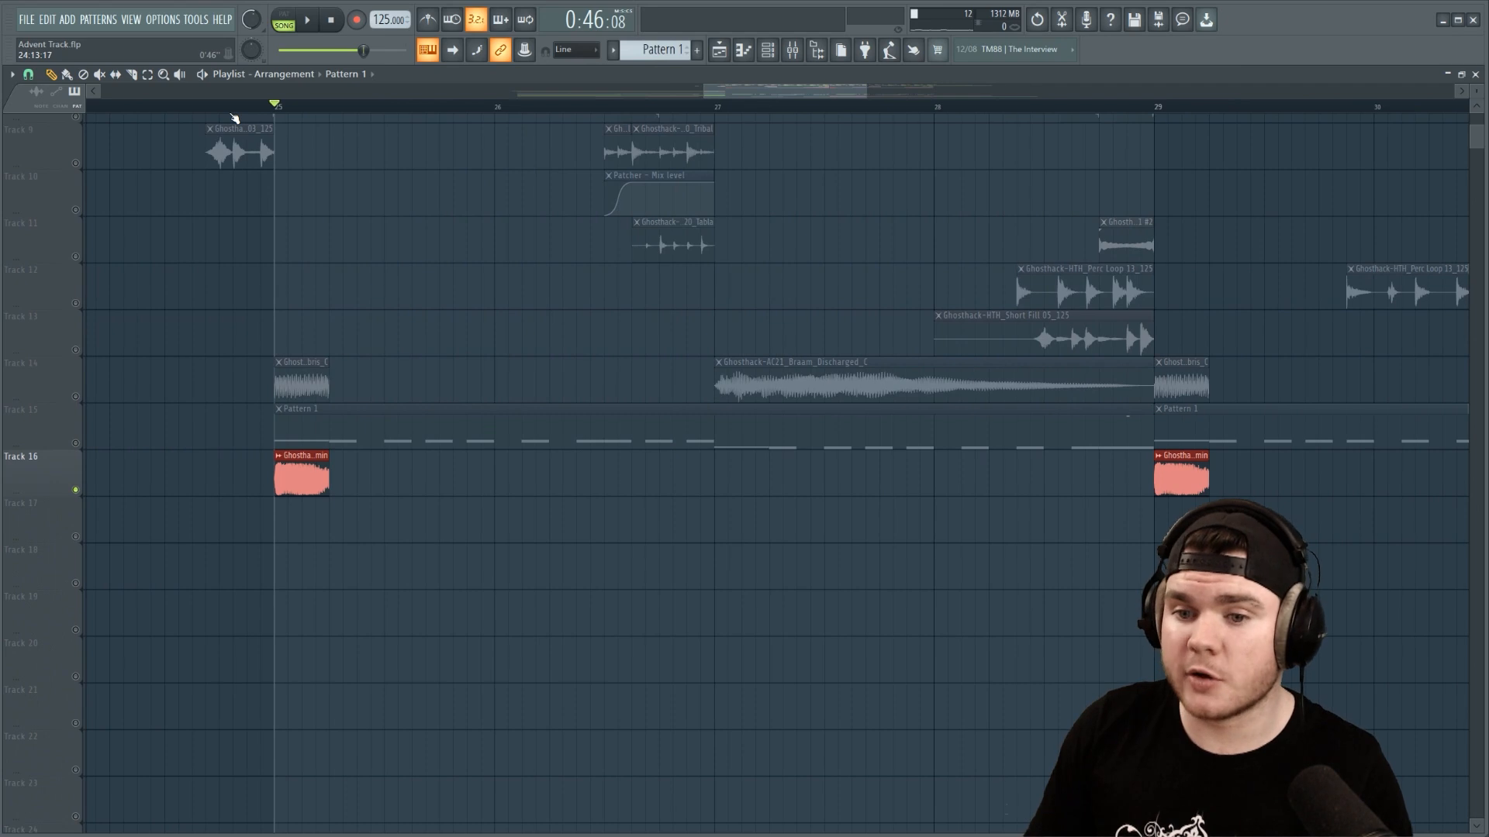
double_click(291, 471)
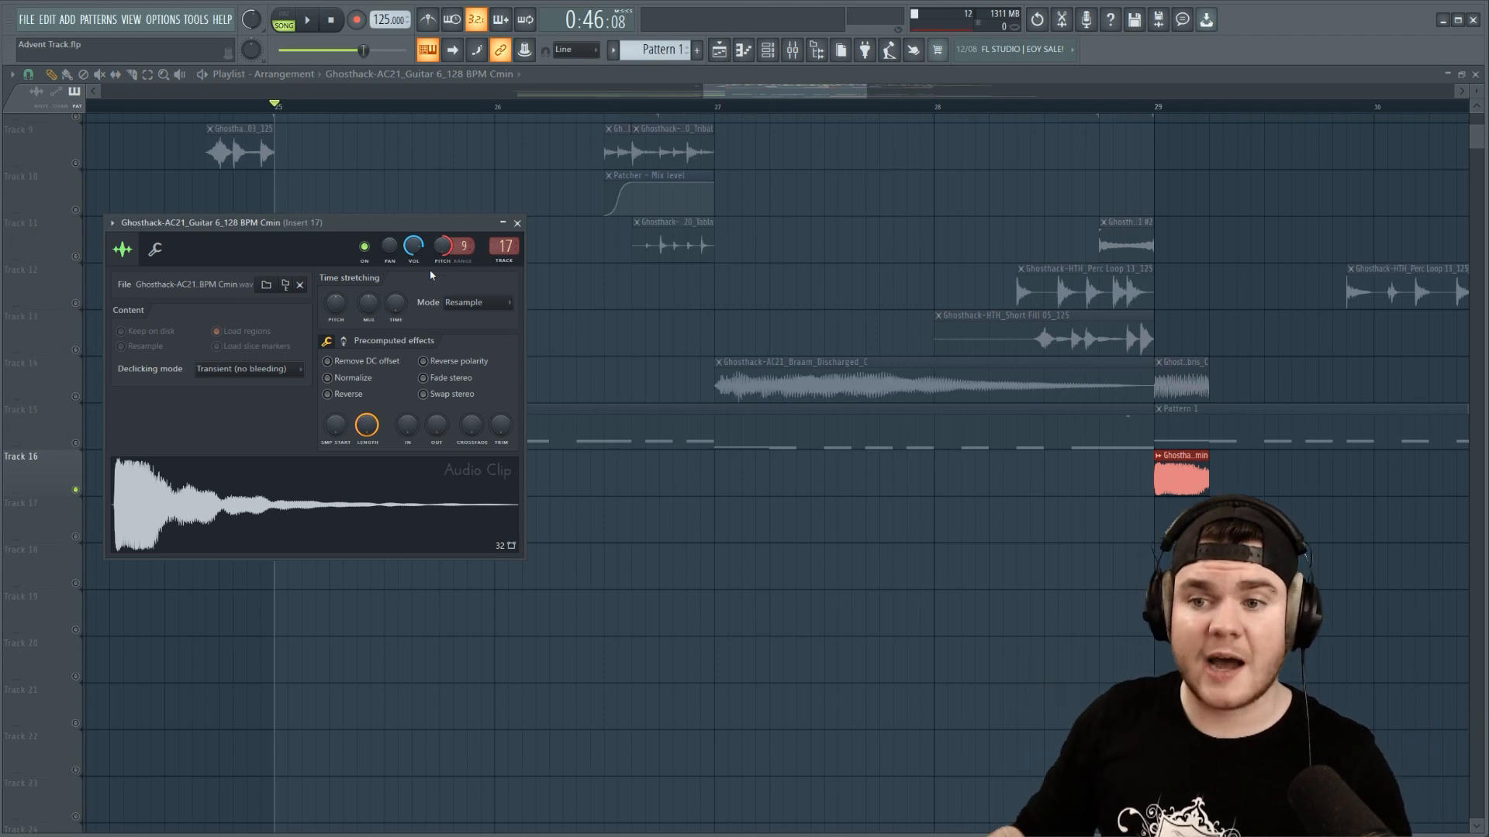
key("Escape")
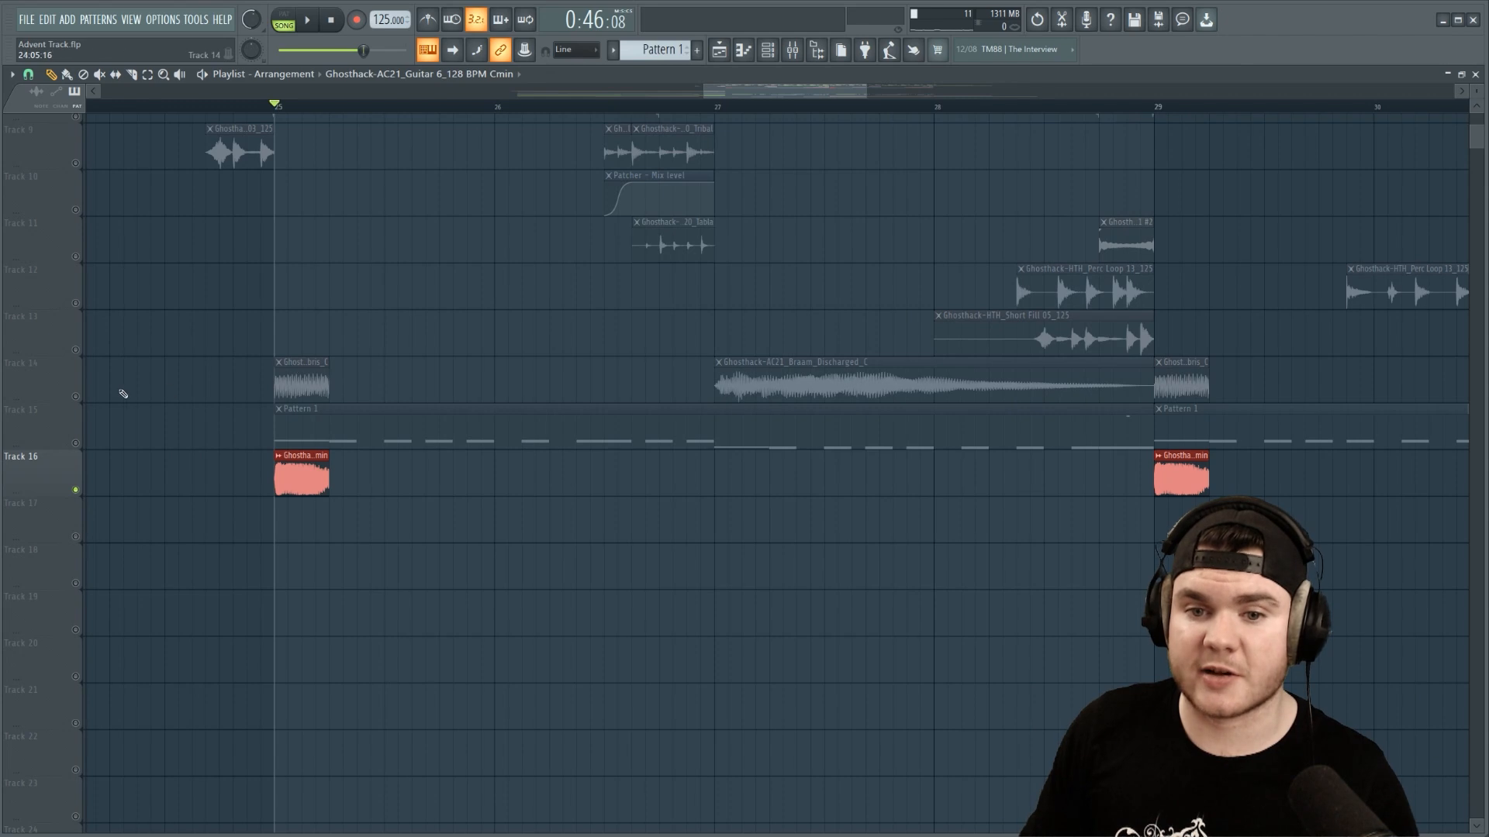
Play the guitar hit on Track 16 from bar 25 and unmute Track 14 to hear the braam with it
key("space")
left_click(75, 396)
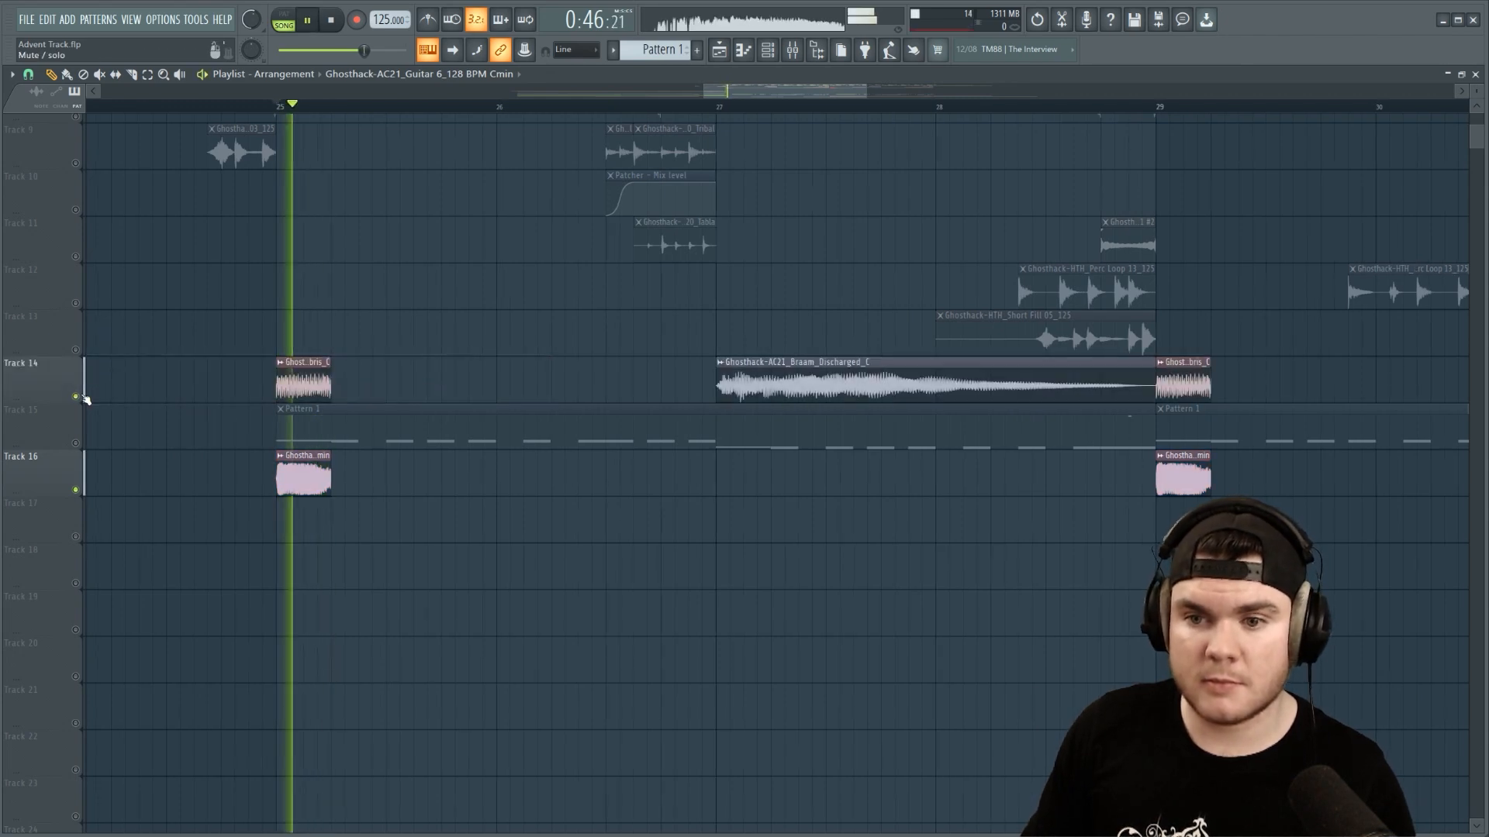
key("space")
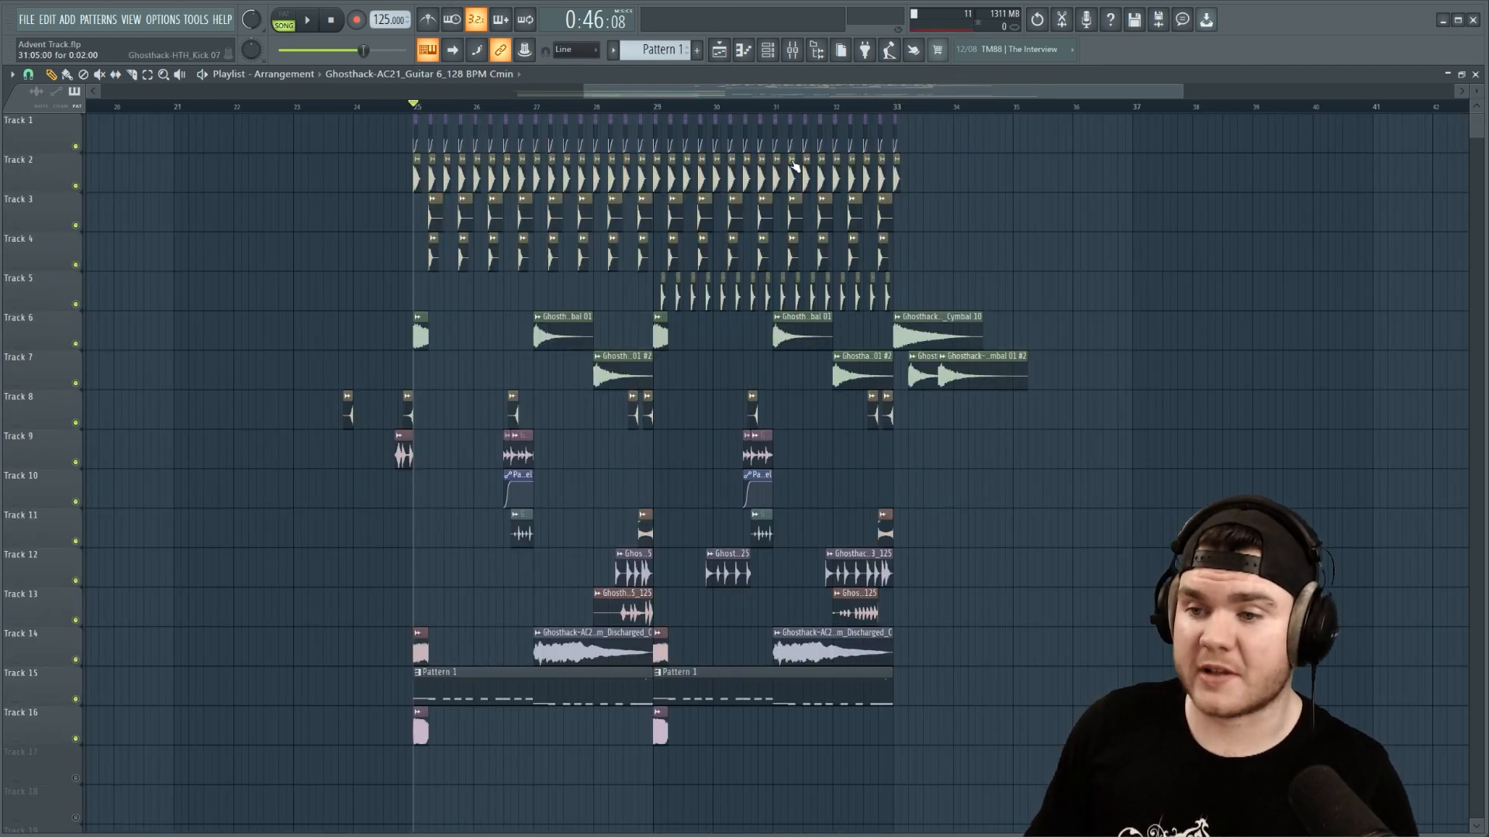
Play the full drop from bar 25 with Tracks 1 to 16 active
key("space")
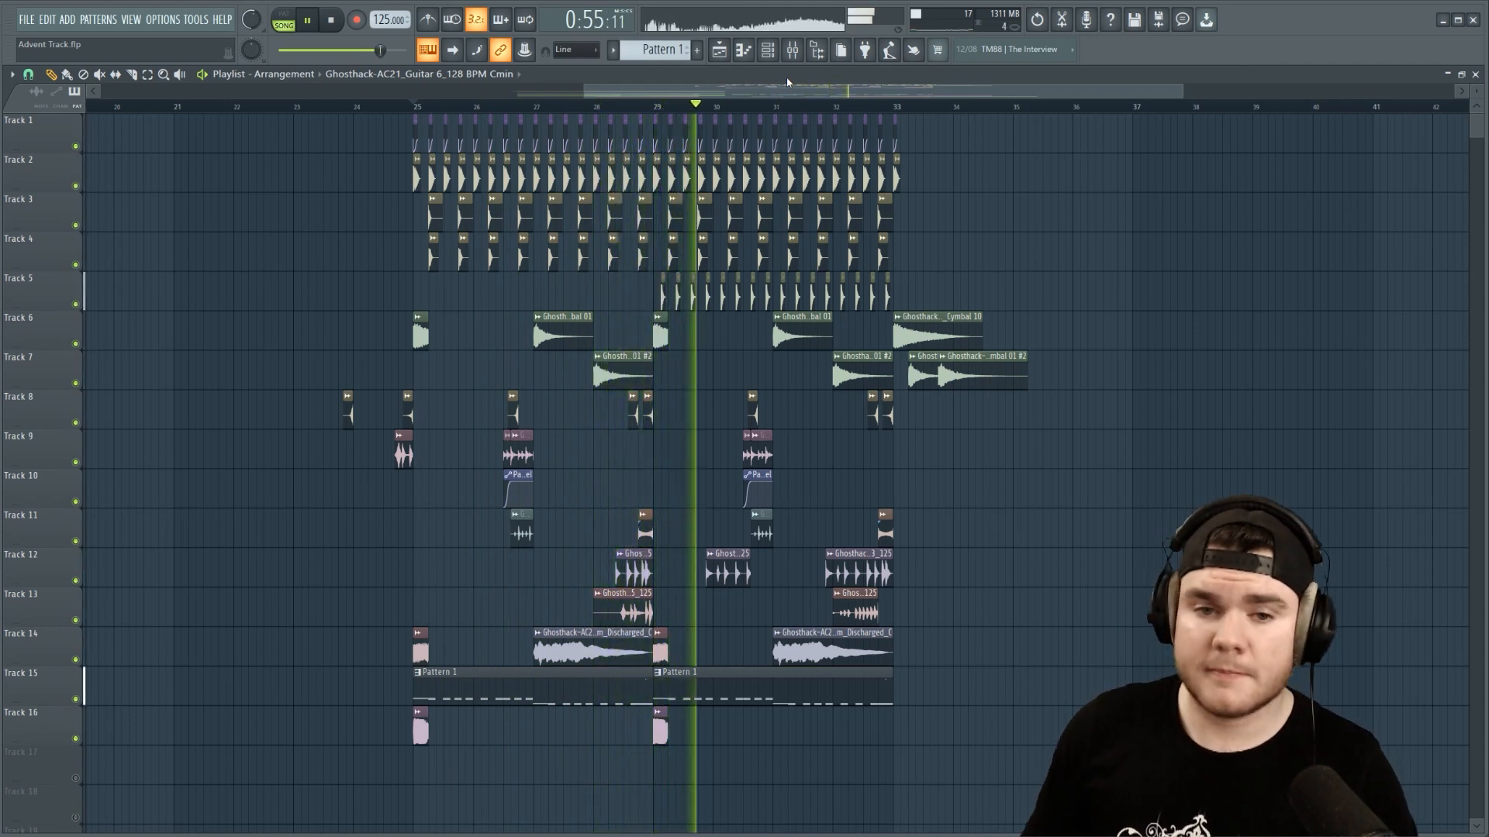
key("space")
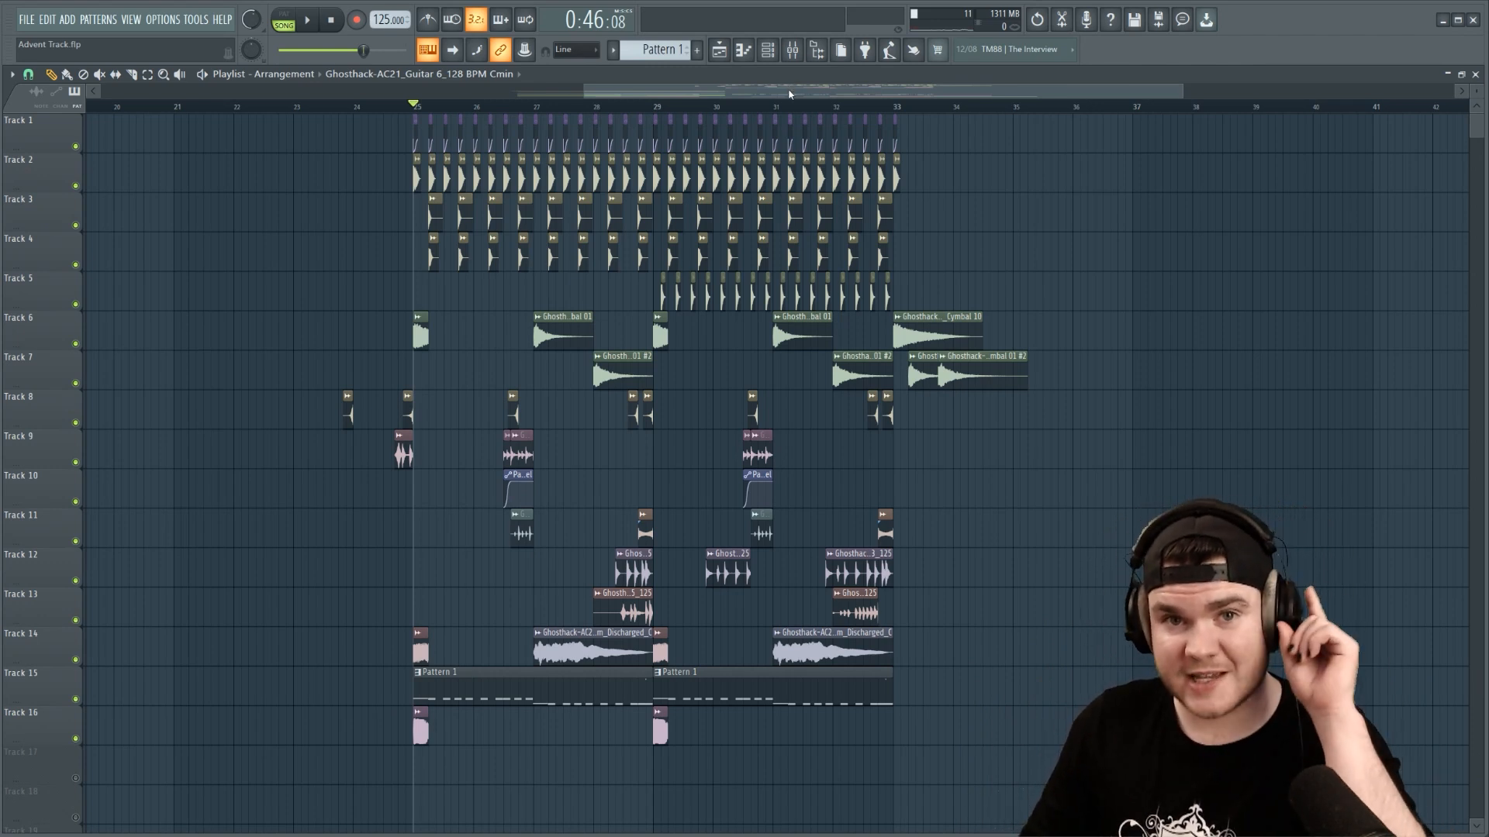
Play the main vocal and harmony clips on Tracks 1 and 2 from just before bar 17
left_click_drag(789, 94, 719, 90)
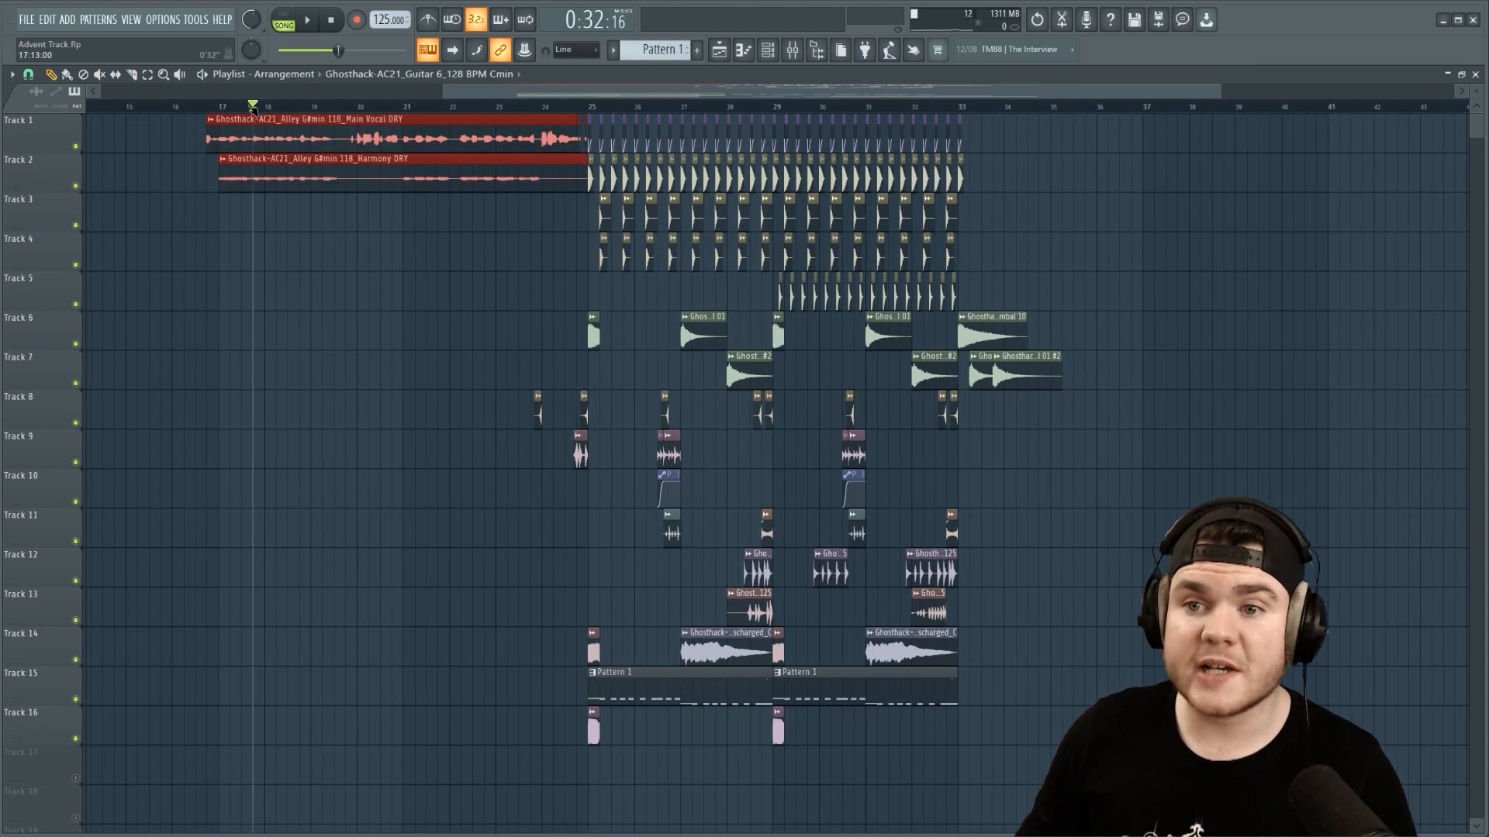
scroll(264, 108, "down", 3)
scroll(263, 109, "down", 1)
mouse_move(506, 147)
left_mouse_down()
mouse_move(96, 141)
mouse_move(497, 146)
left_mouse_up()
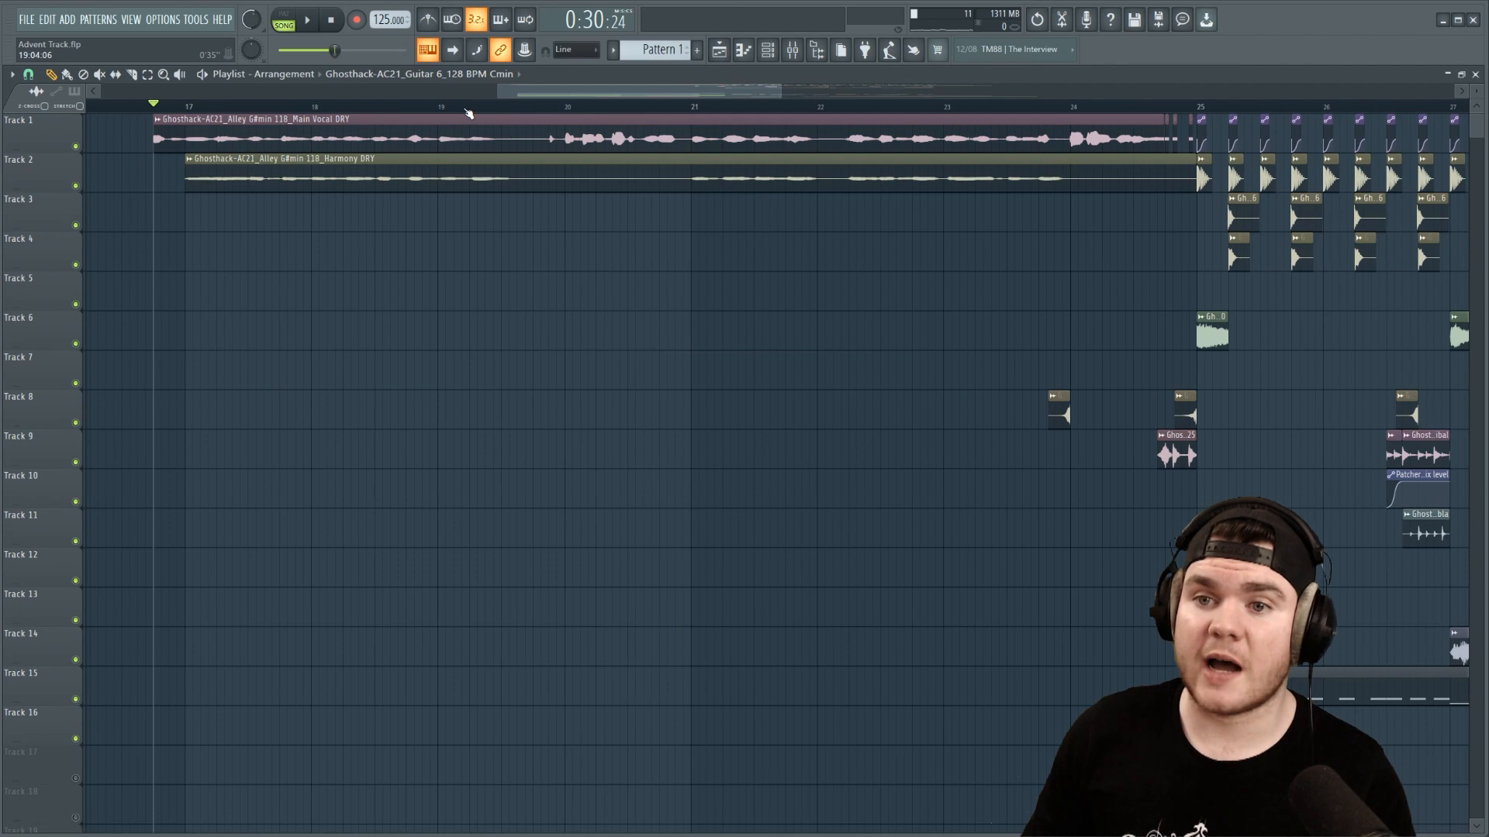
scroll(469, 113, "down", 2)
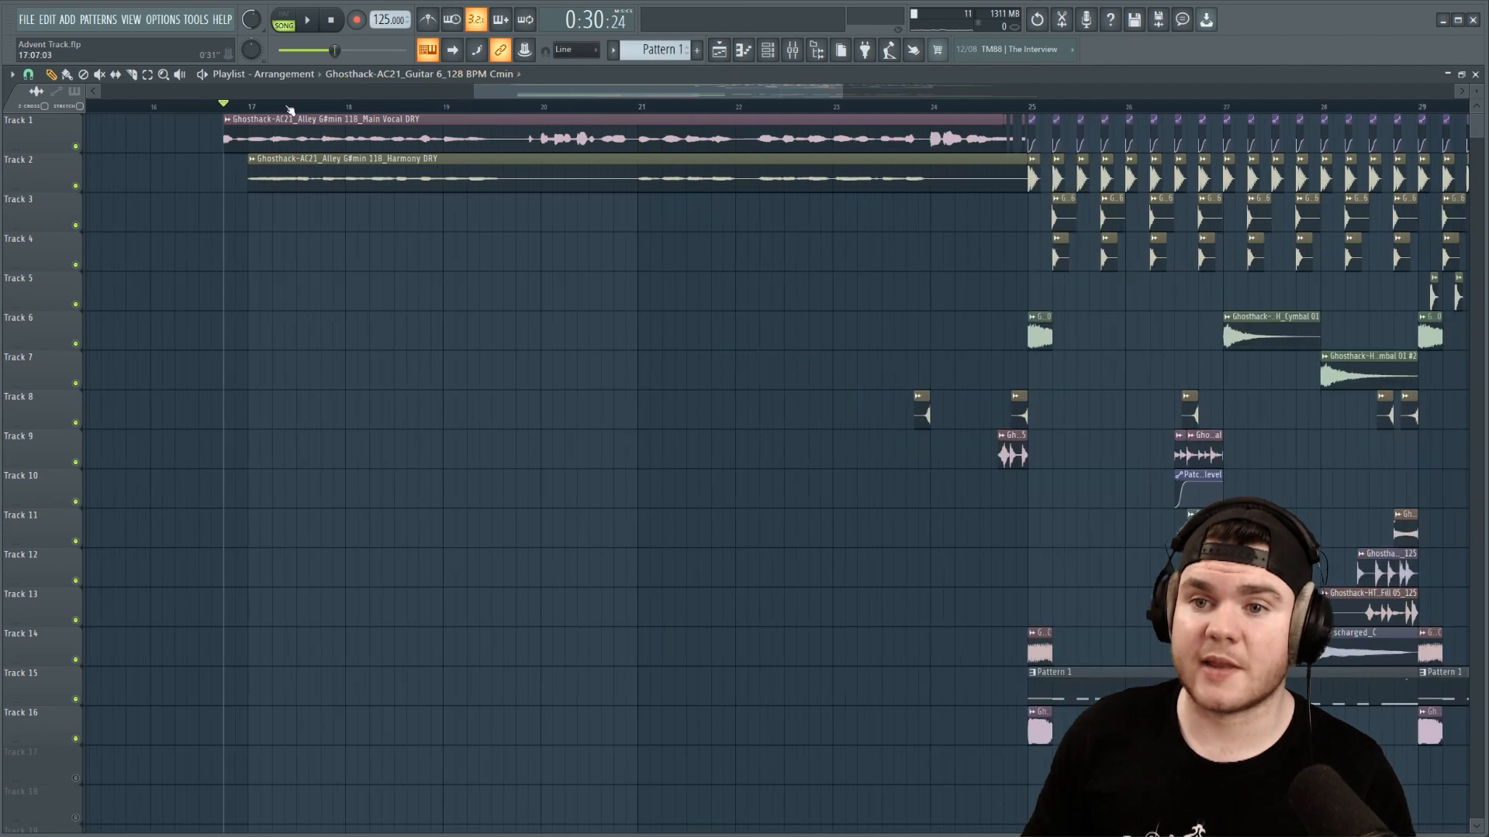
key("space")
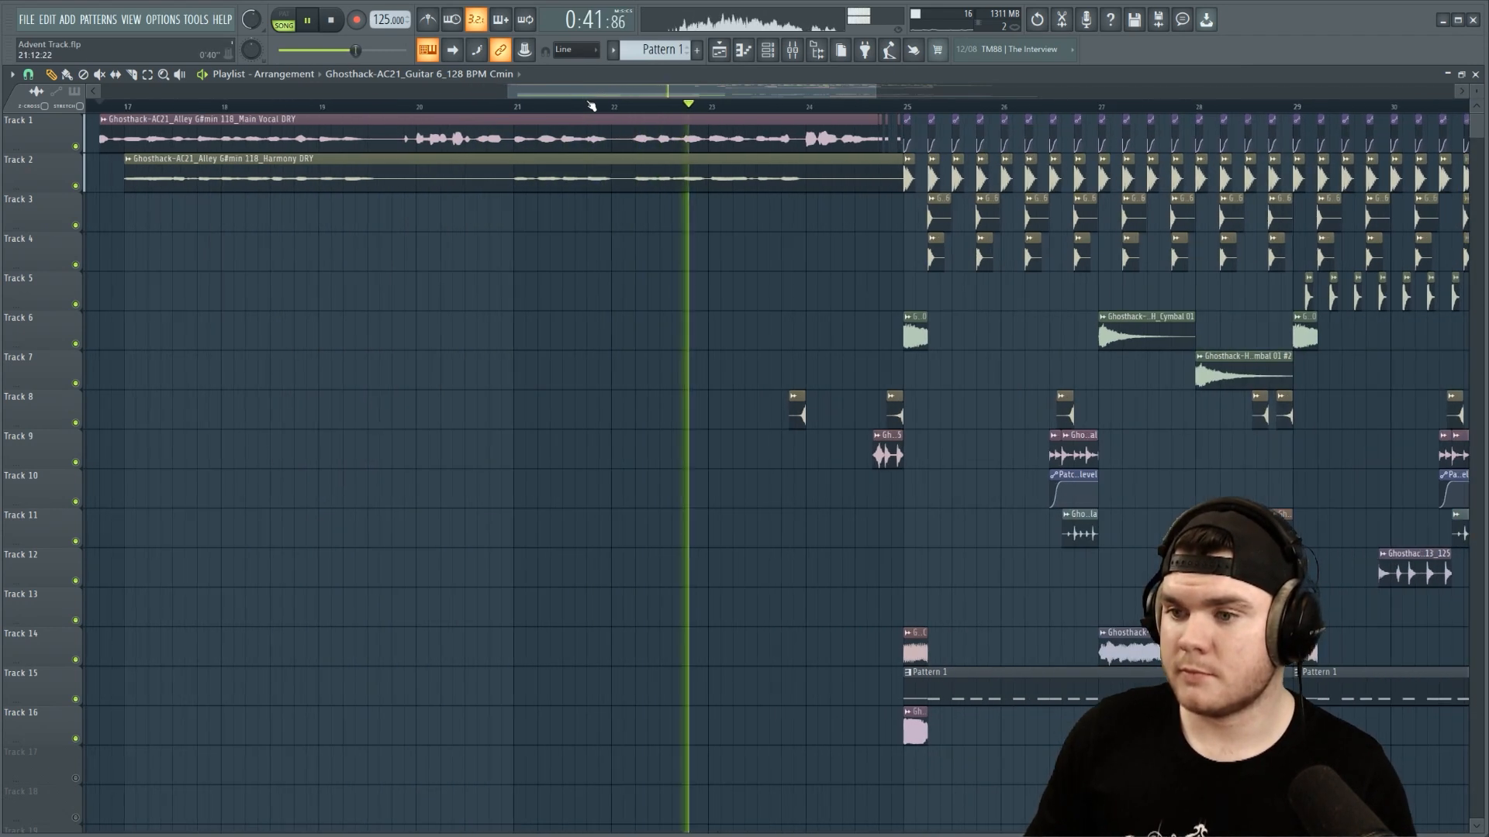
Solo Track 2, unmute Track 1 so only the main vocal and harmony play, and stop playback before the drop
right_click(76, 187)
left_click(76, 146)
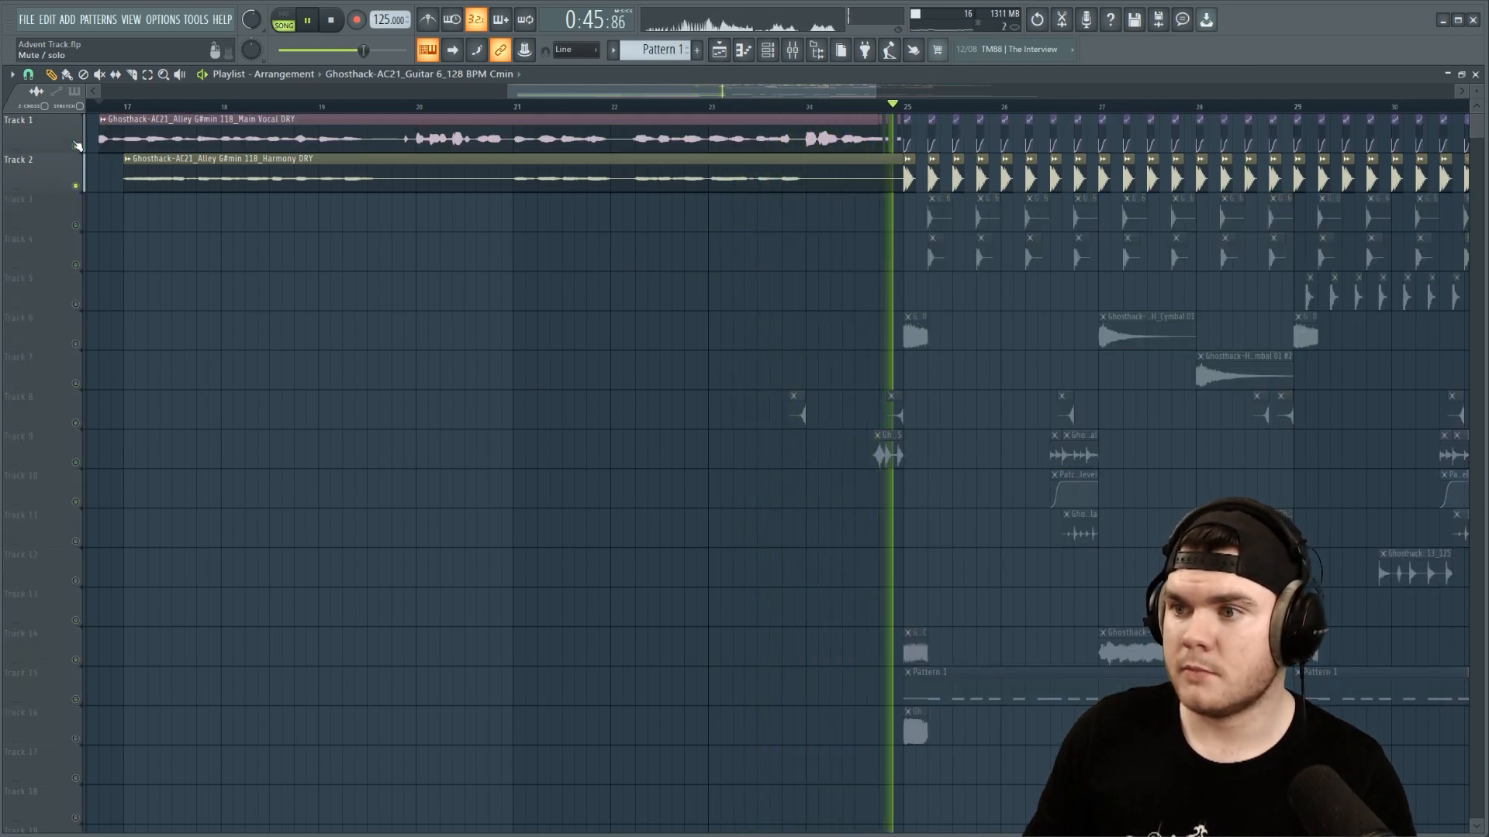
key("space")
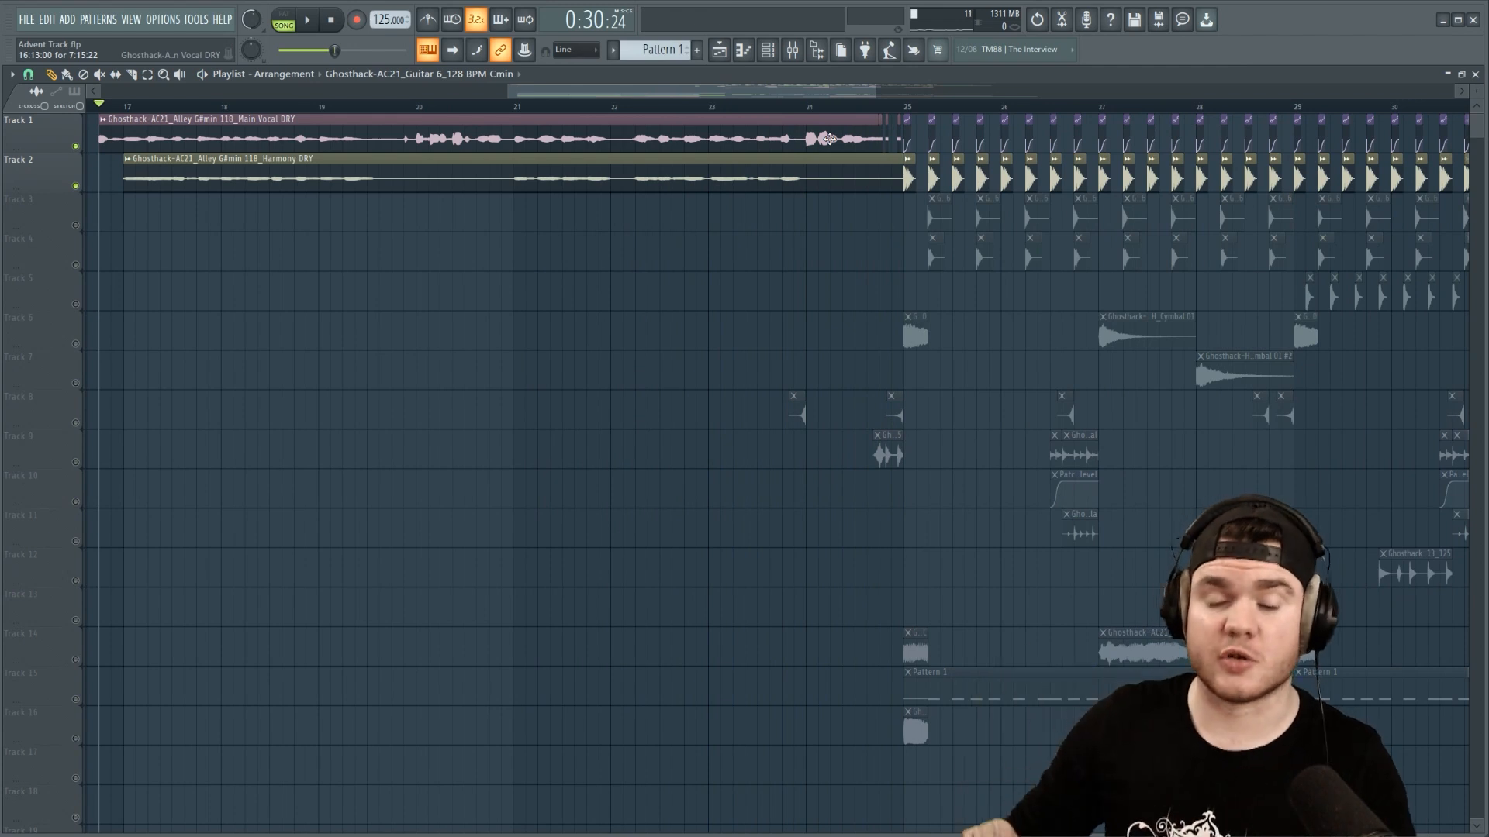
Look at the mixer and replay the isolated main vocal and harmony on Tracks 1 and 2
left_click(793, 55)
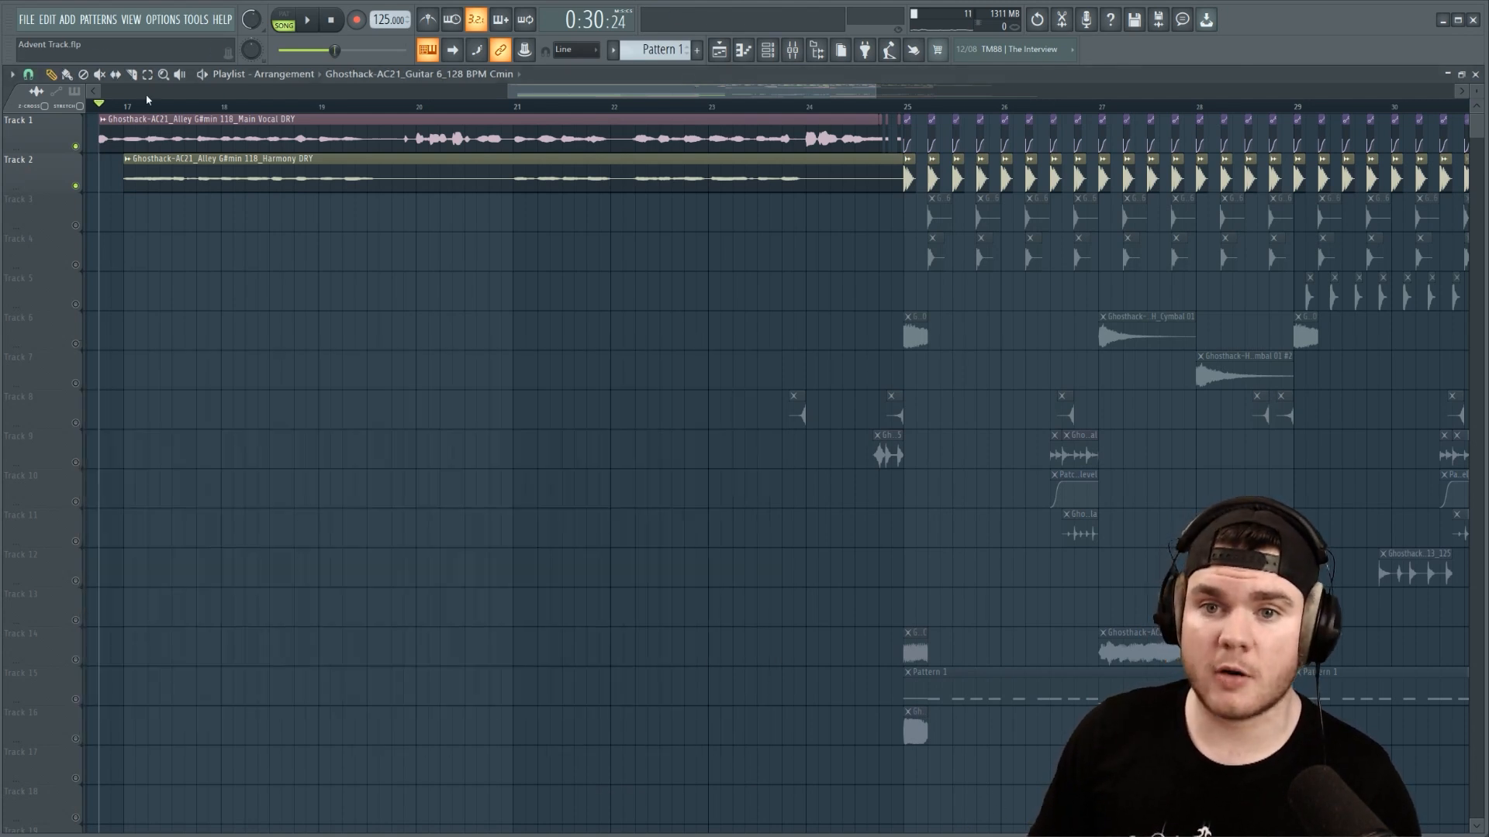
key("space")
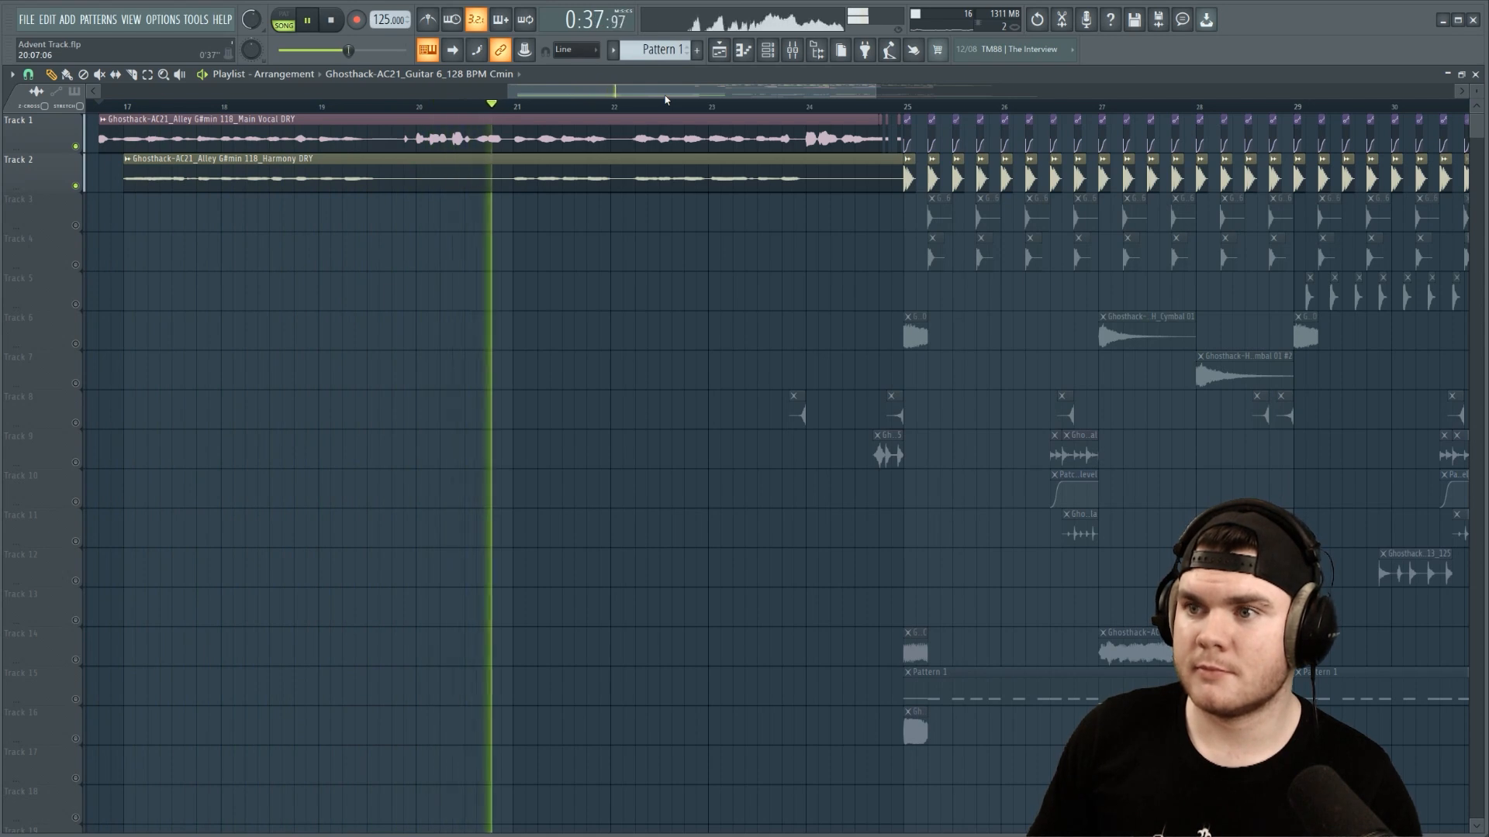
key("space")
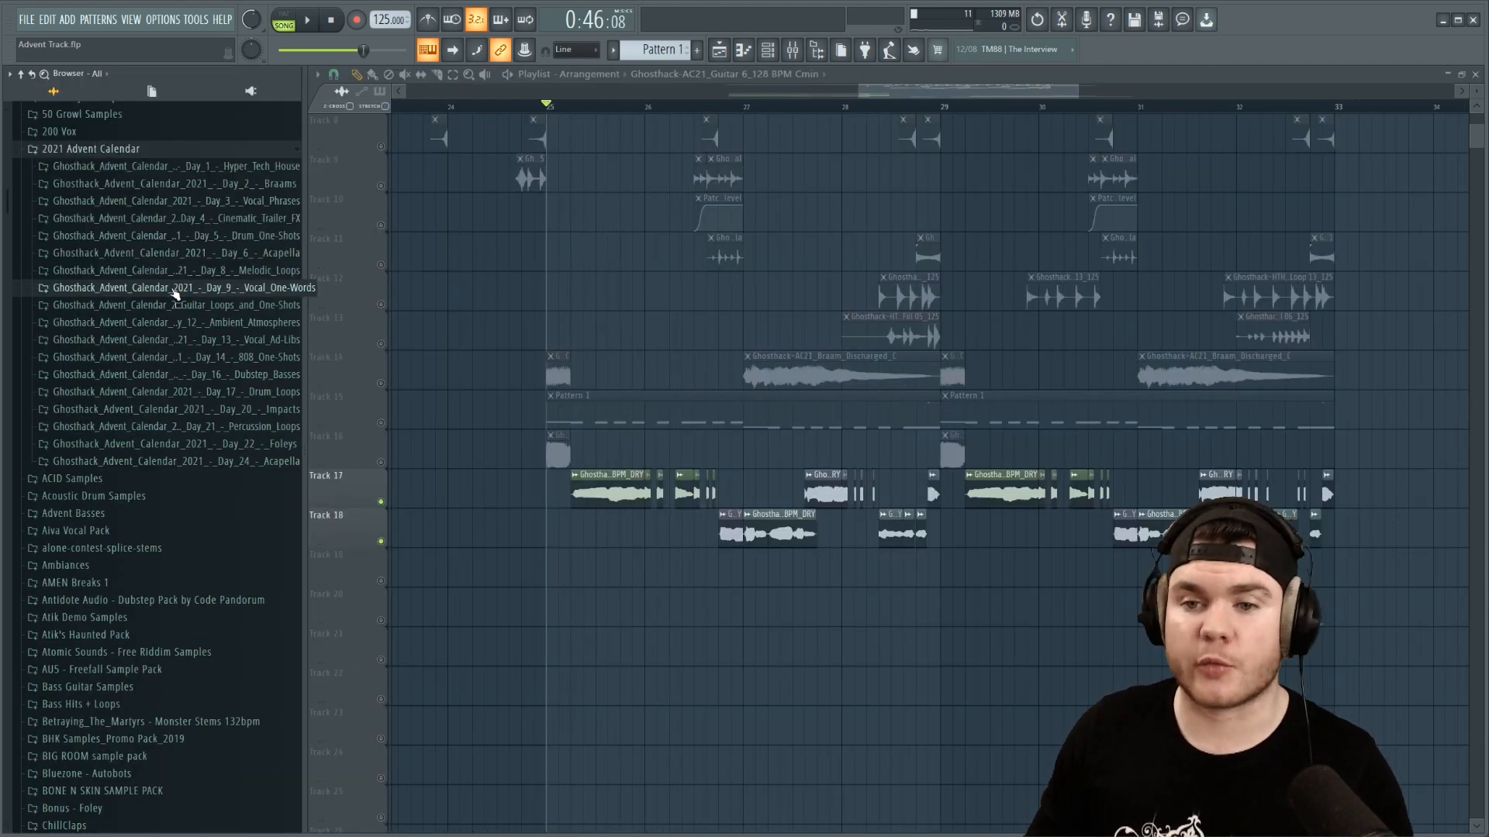
Collapse the 2021 Advent Calendar folder and play the vocal chops on Tracks 17 and 18 from bar 25
left_click(173, 151)
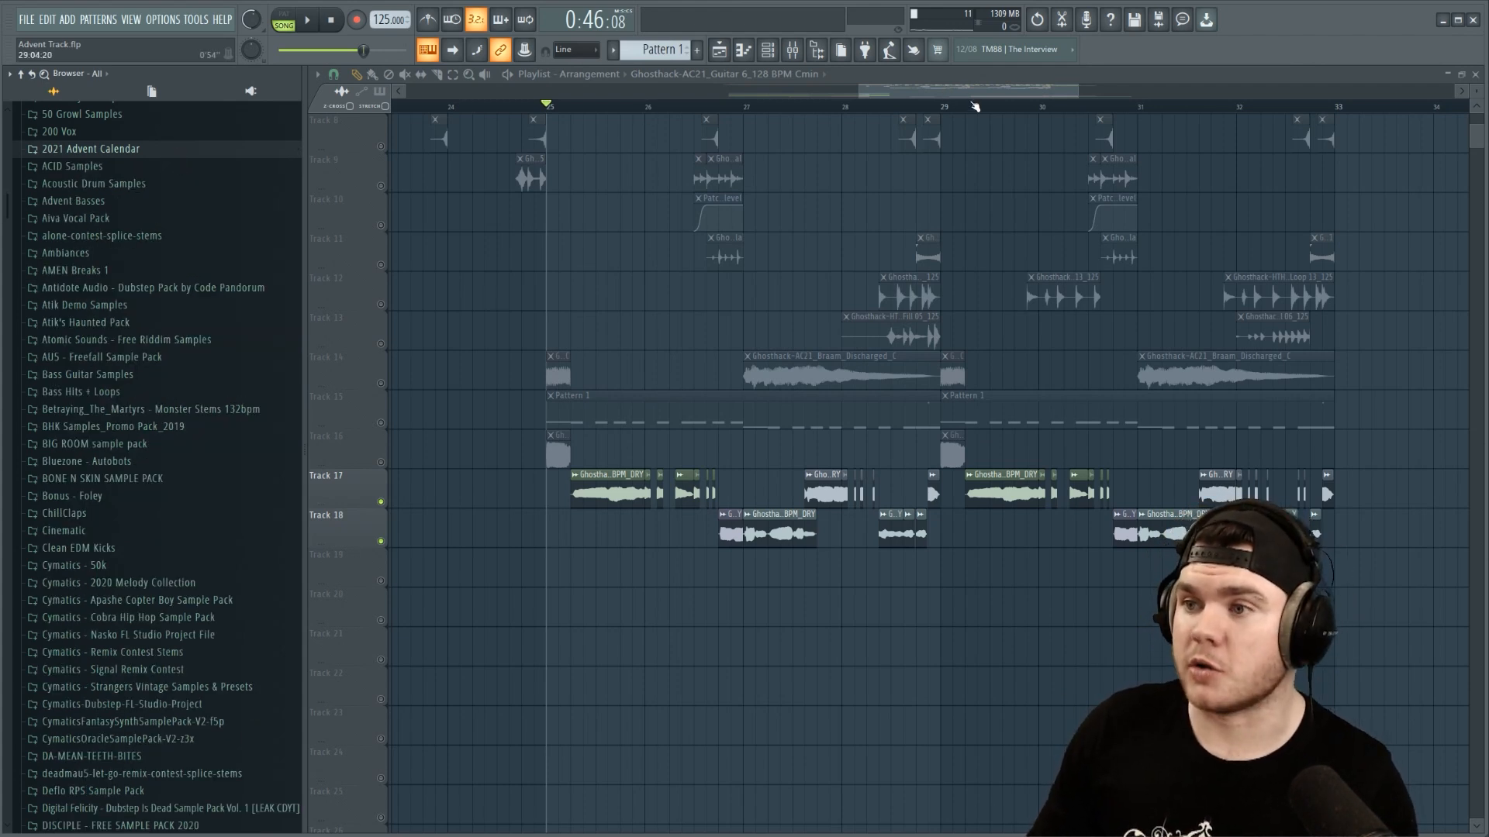
left_click_drag(974, 90, 987, 89)
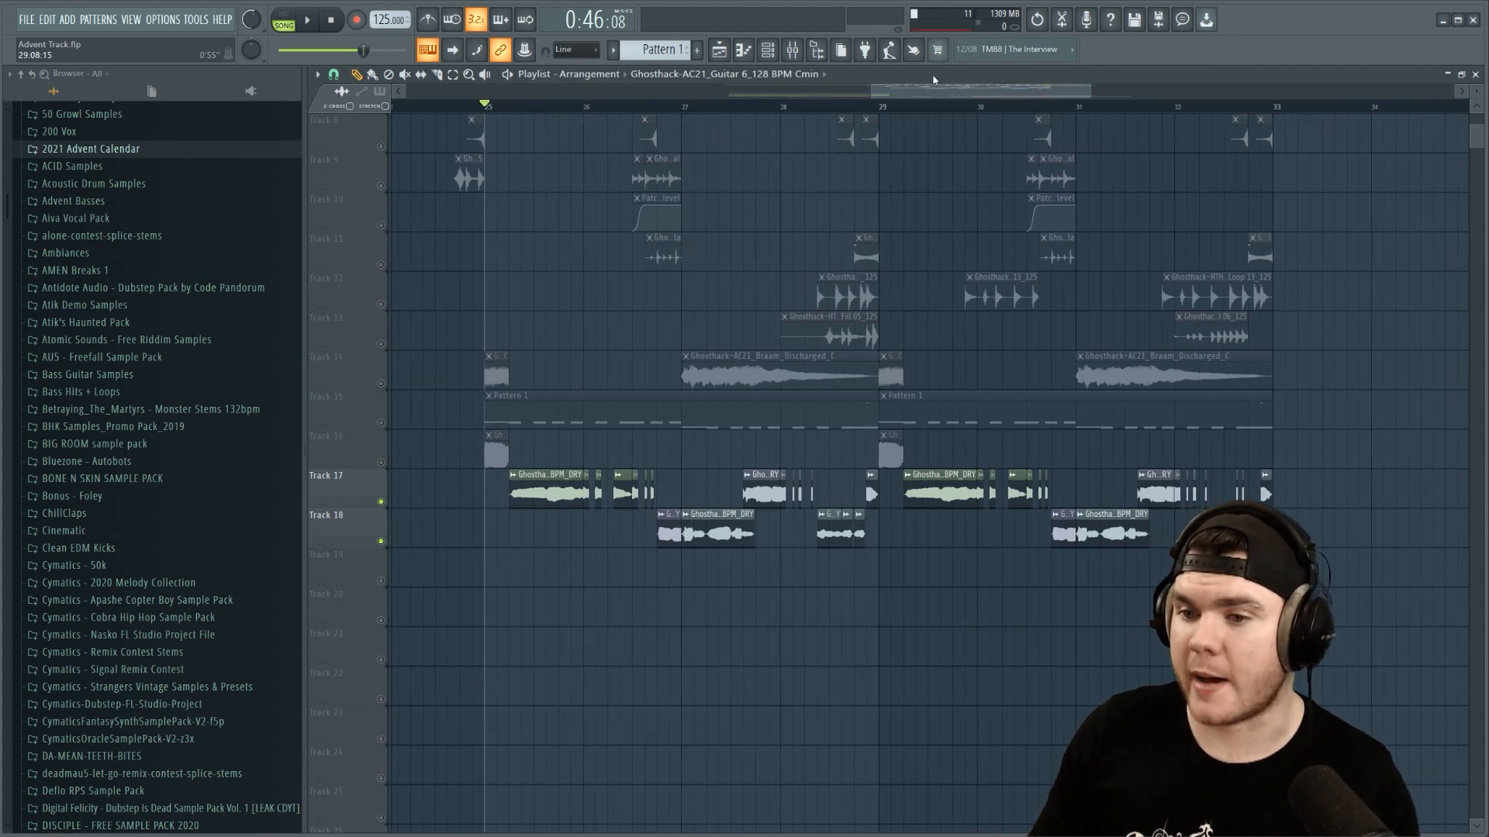
key("space")
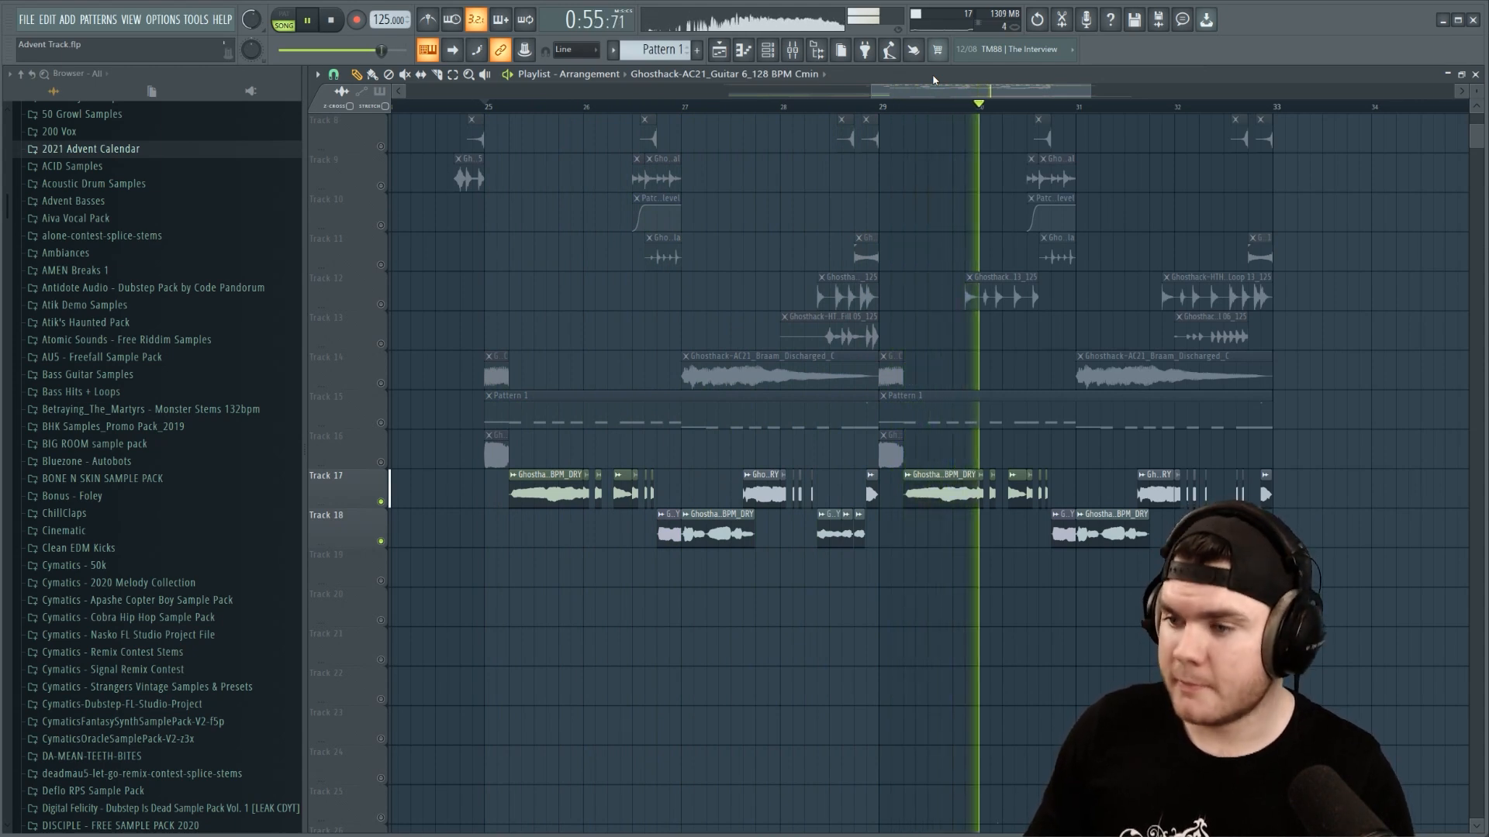
key("space")
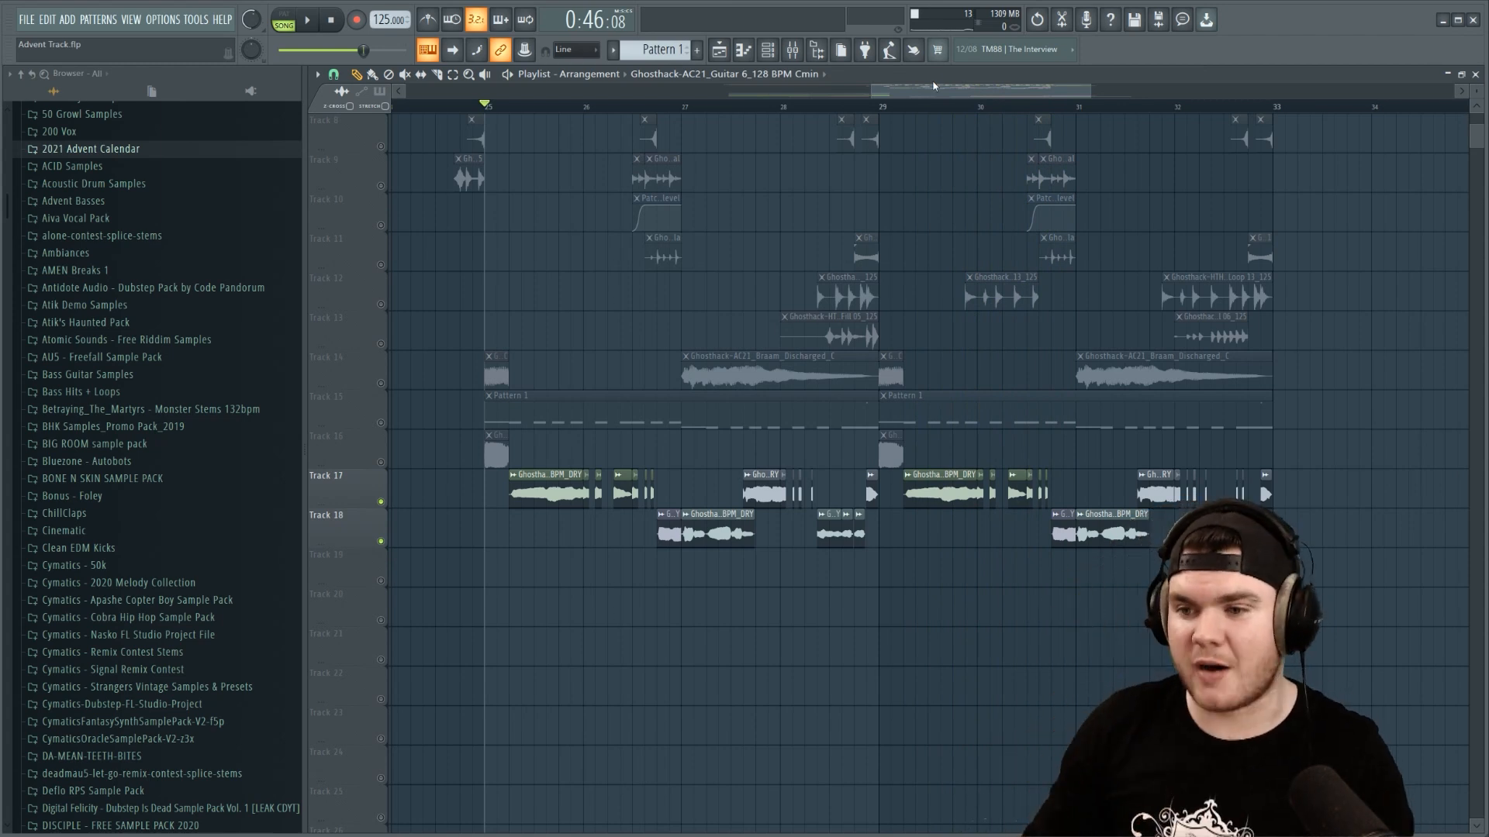
Inspect the channel settings of the ad-lib clip before bar 27 on Track 18, and close them
double_click(669, 534)
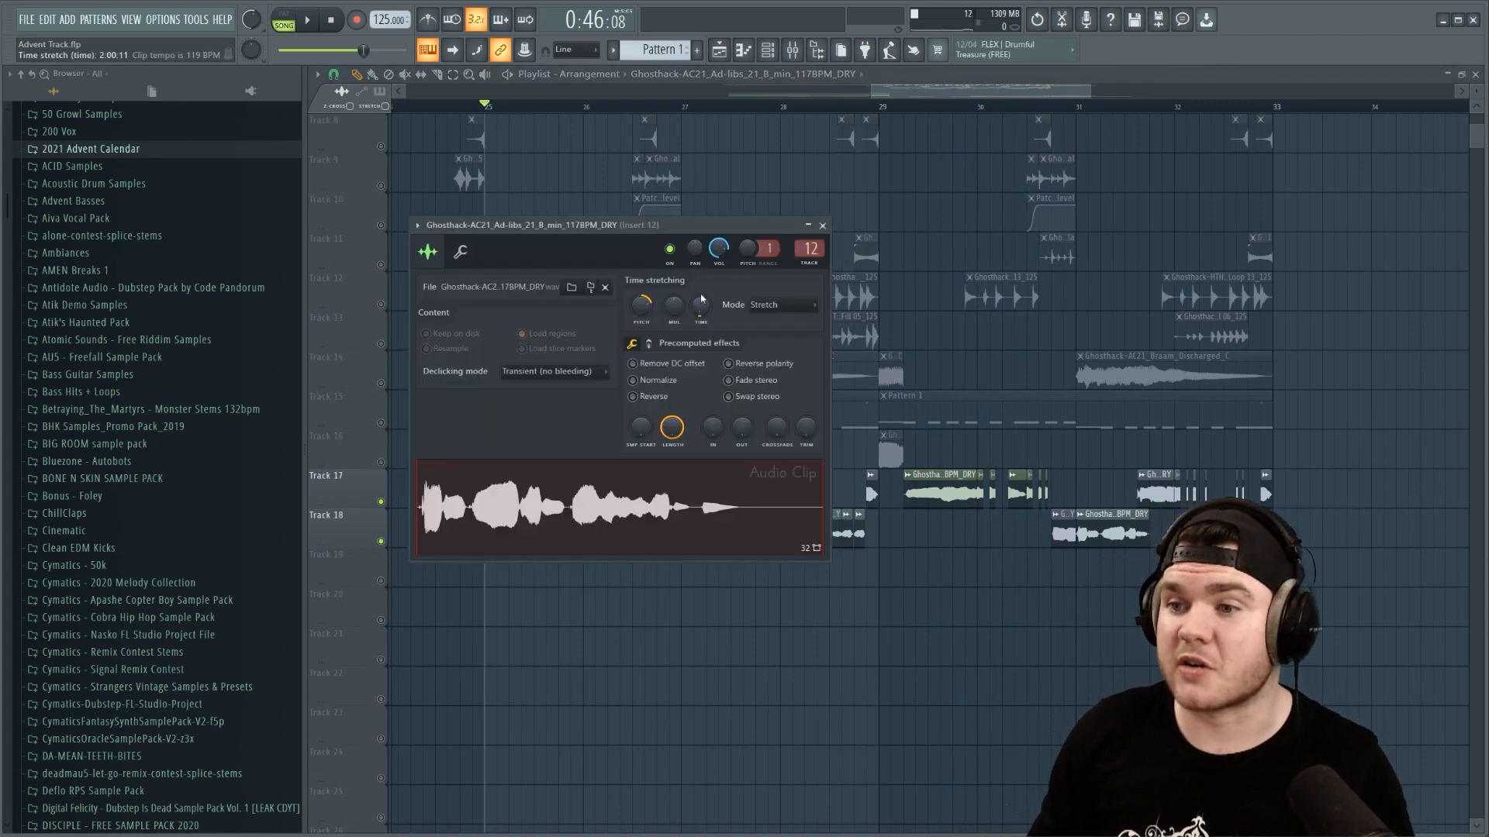
left_click(822, 226)
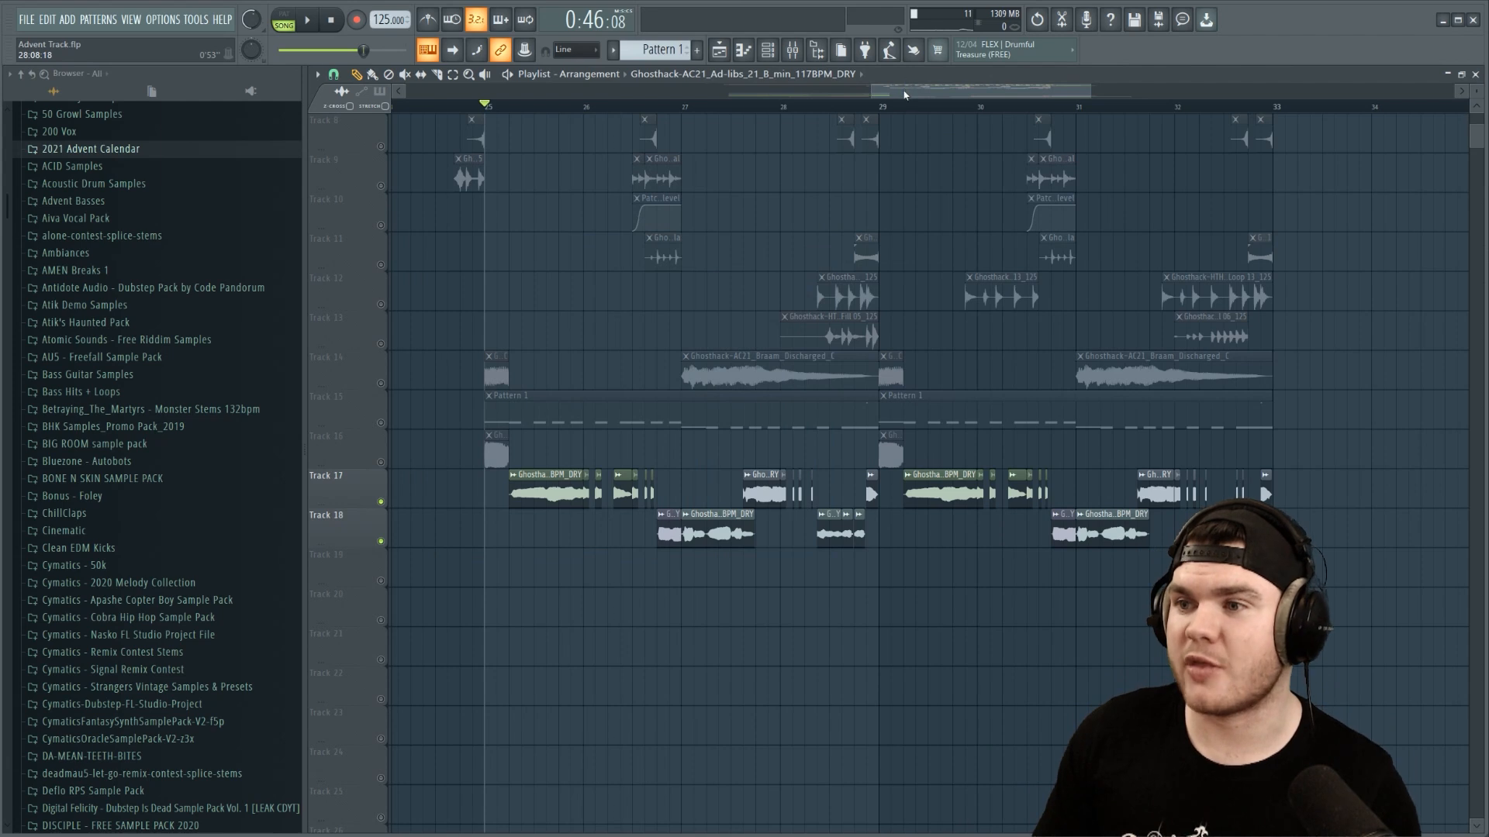
Unmute Tracks 14, 15 and 16 and play them with the vocal chops on Tracks 17 and 18
scroll(1003, 165, "down", 3)
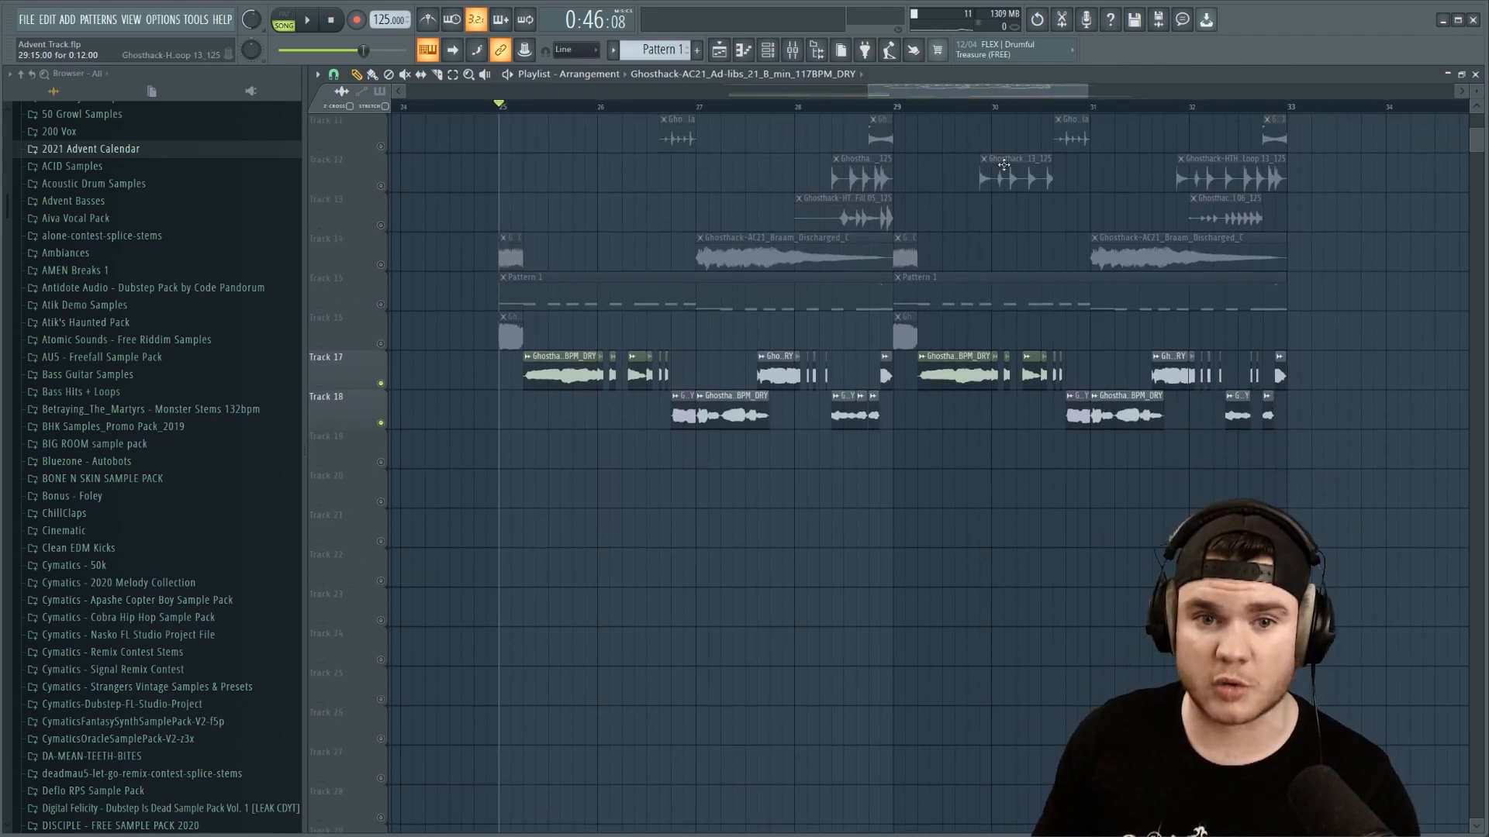
scroll(382, 342, "up", 1)
left_click(381, 344)
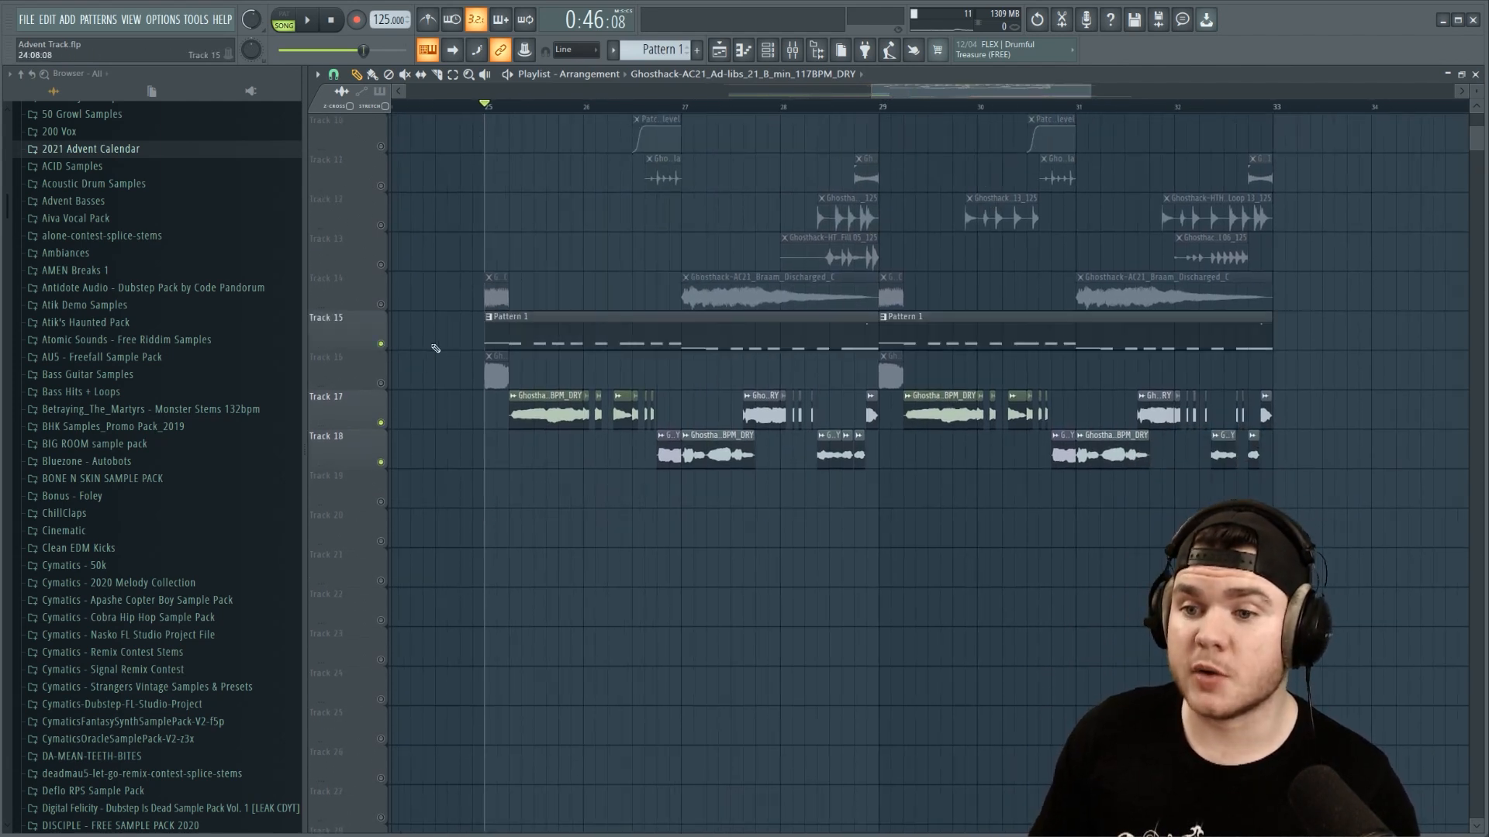
left_click(381, 383)
left_click(381, 304)
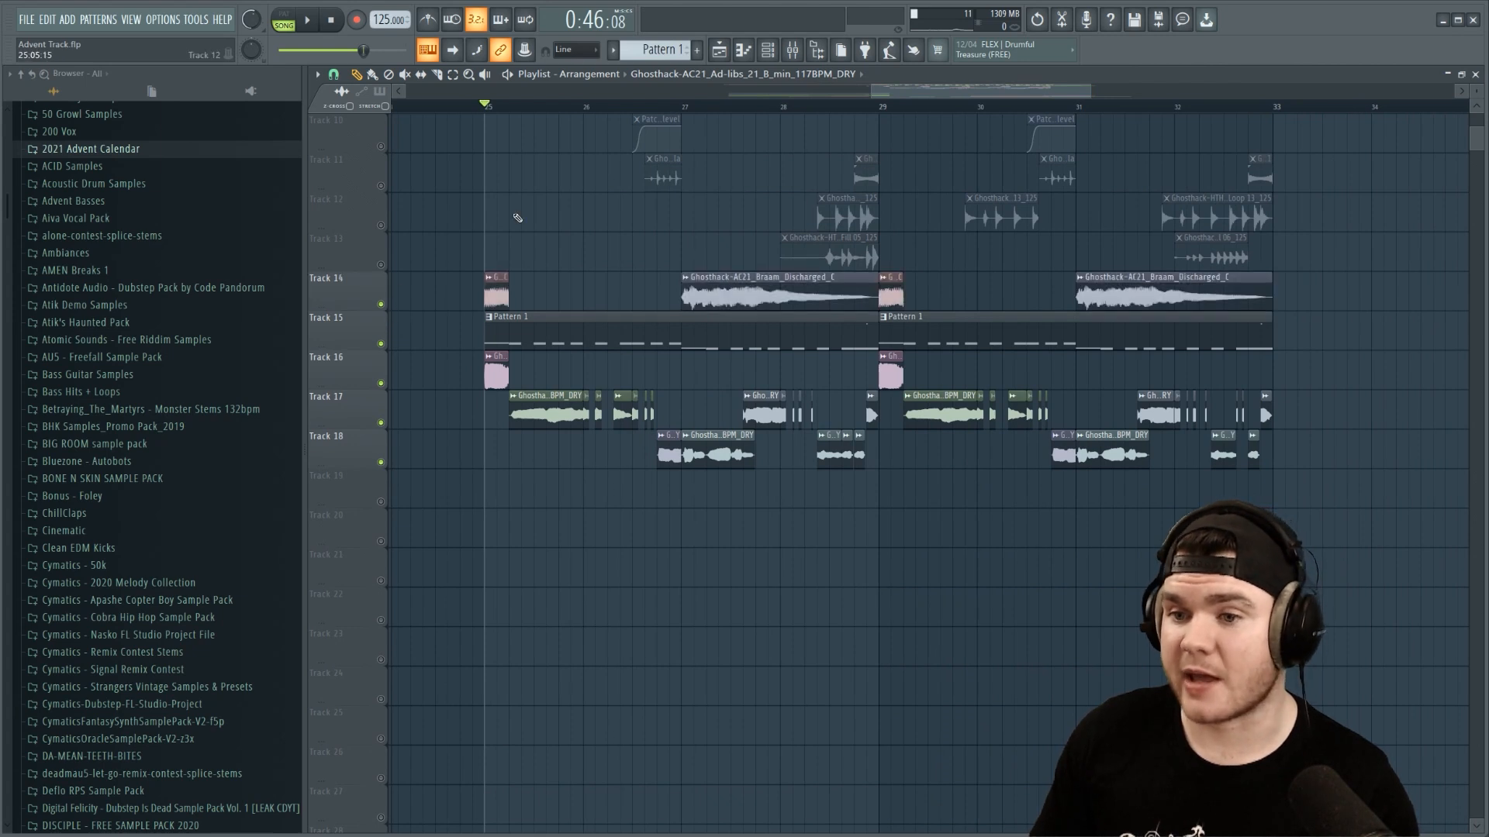
key("space")
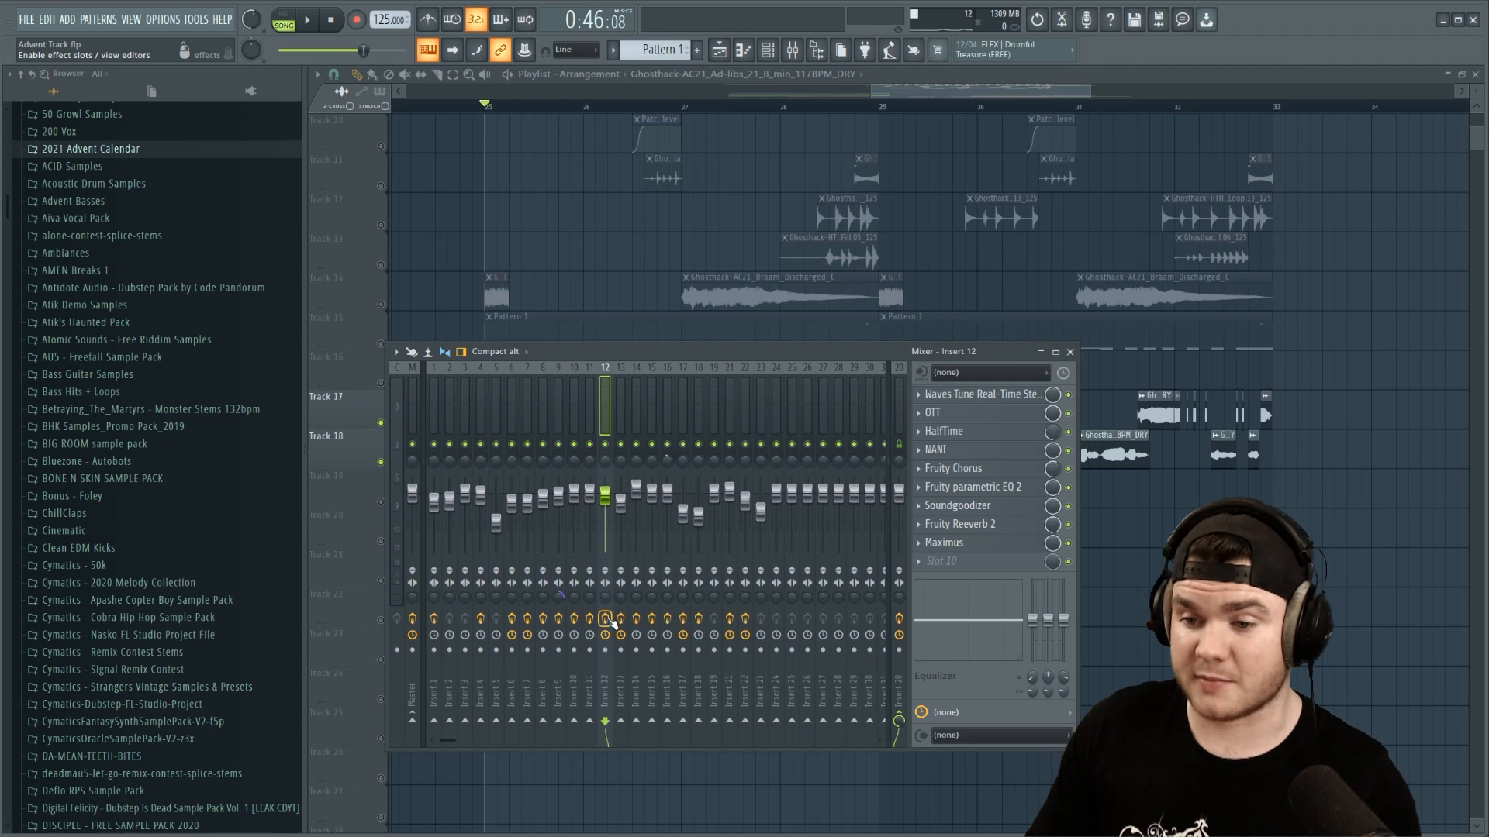
Bypass the effects on mixer Insert 12 and play the dry vocal chops on Tracks 17 and 18
key("F9")
key("space")
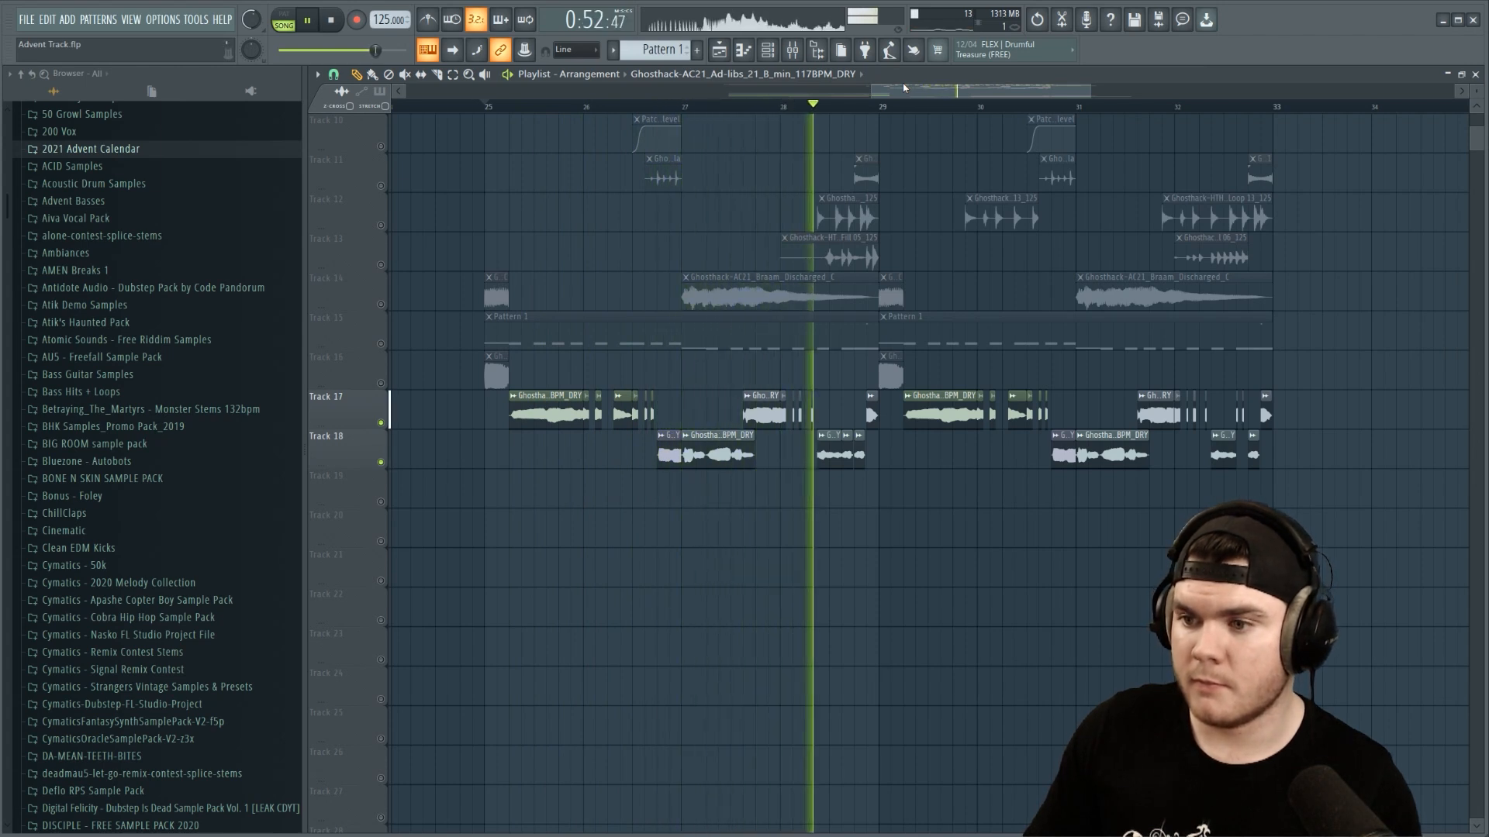
key("space")
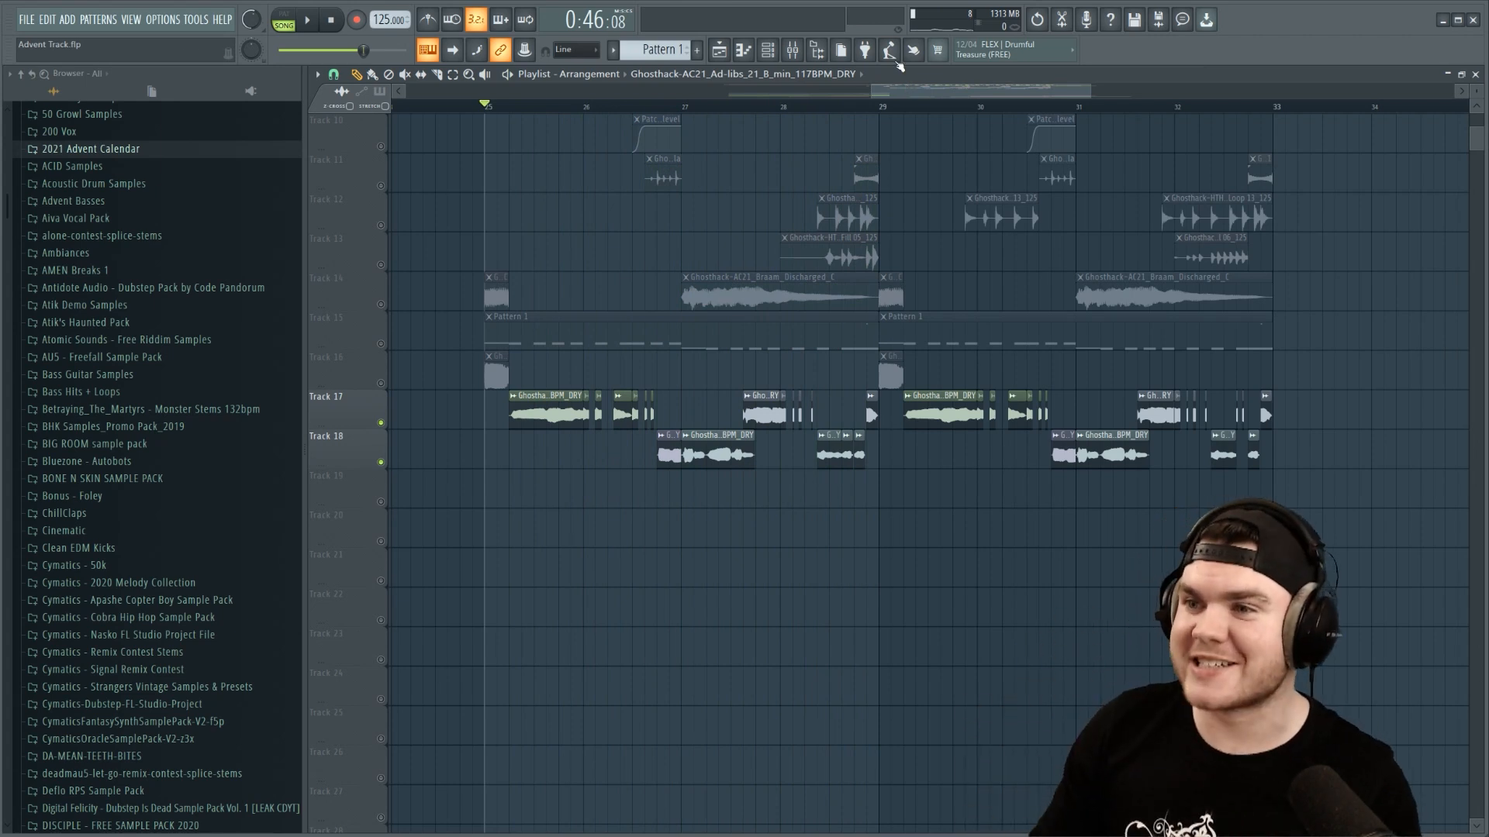
Re-enable the effects on mixer Insert 12 and close the mixer
left_click(807, 49)
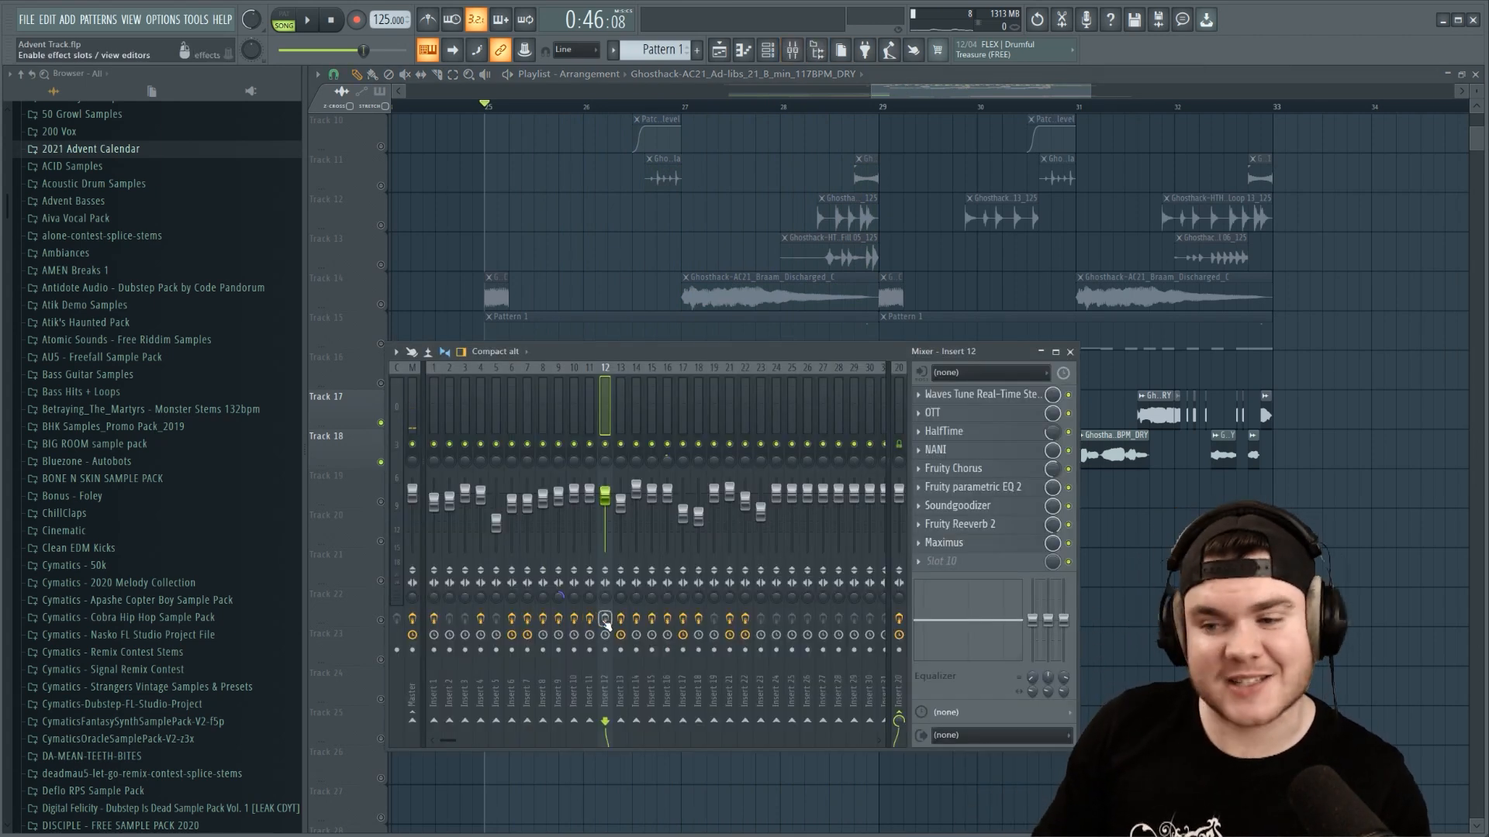
key("F9")
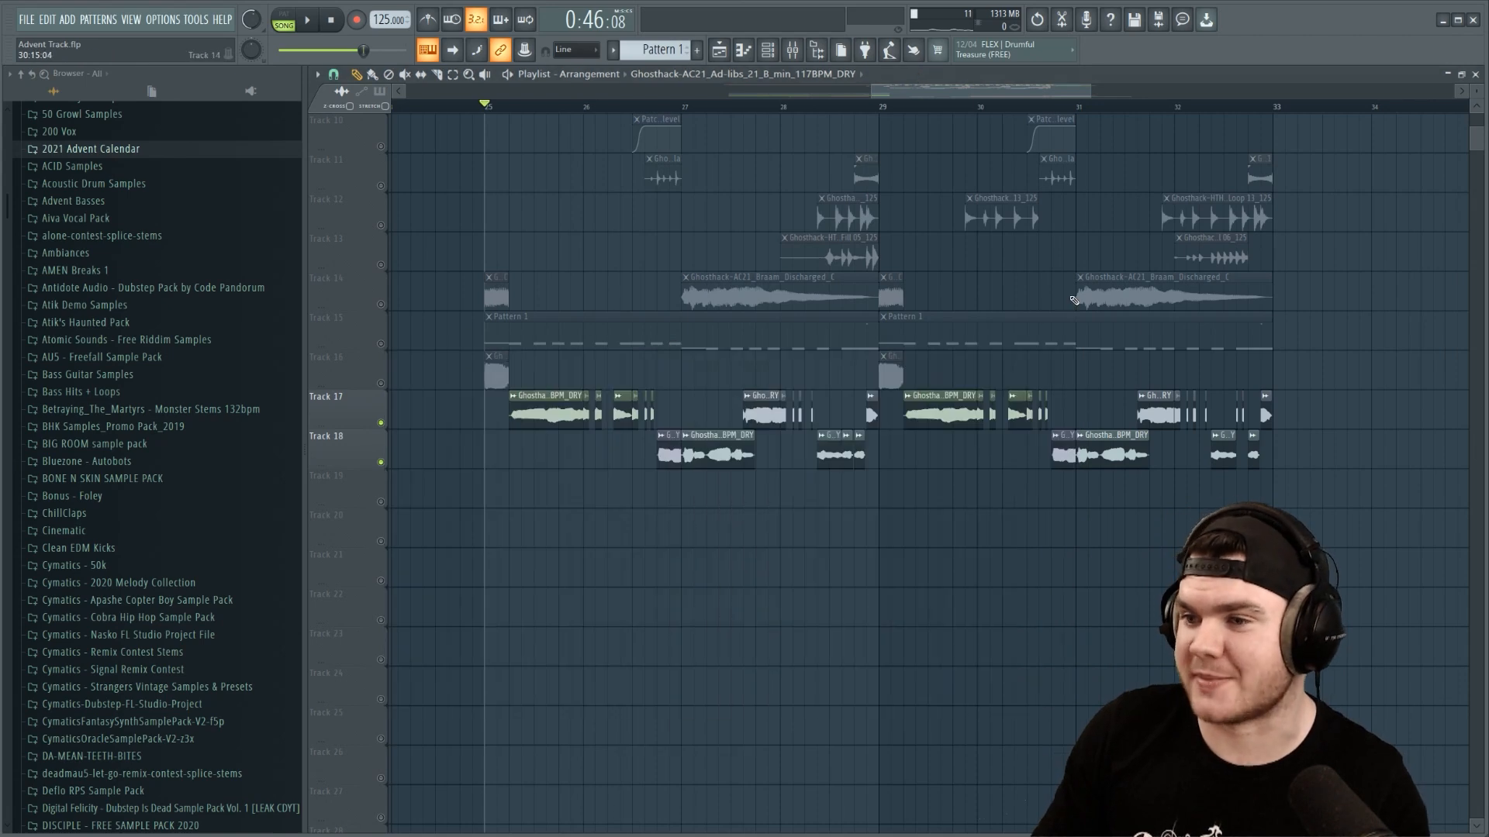
Preview the Impact 02 clip at bar 33 on Track 22, and play the uplifter and downlifter on Tracks 21 and 22 from bar 29
scroll(665, 138, "up", 7)
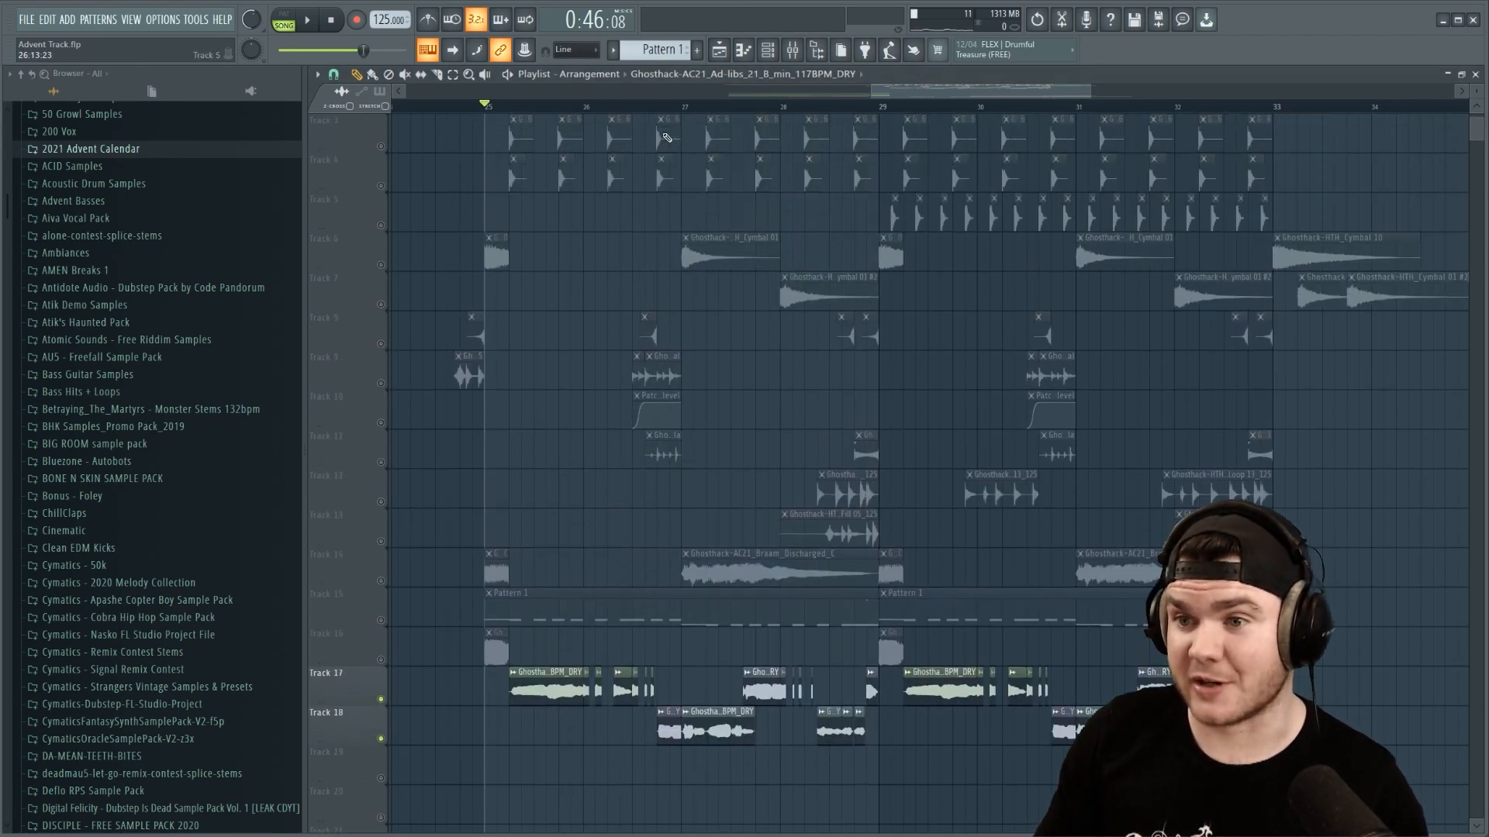
scroll(667, 138, "up", 2)
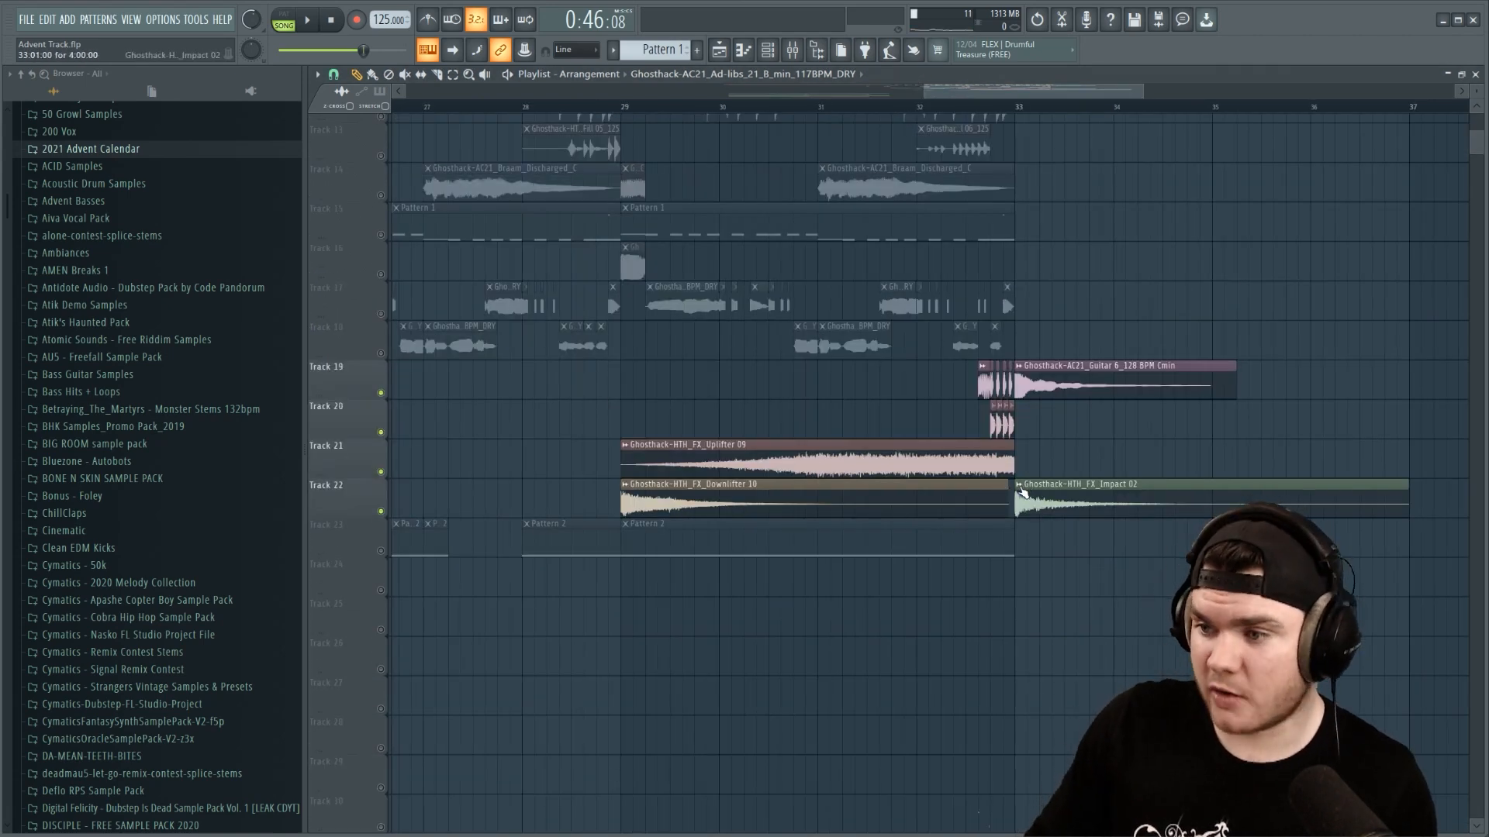
left_click(1020, 487)
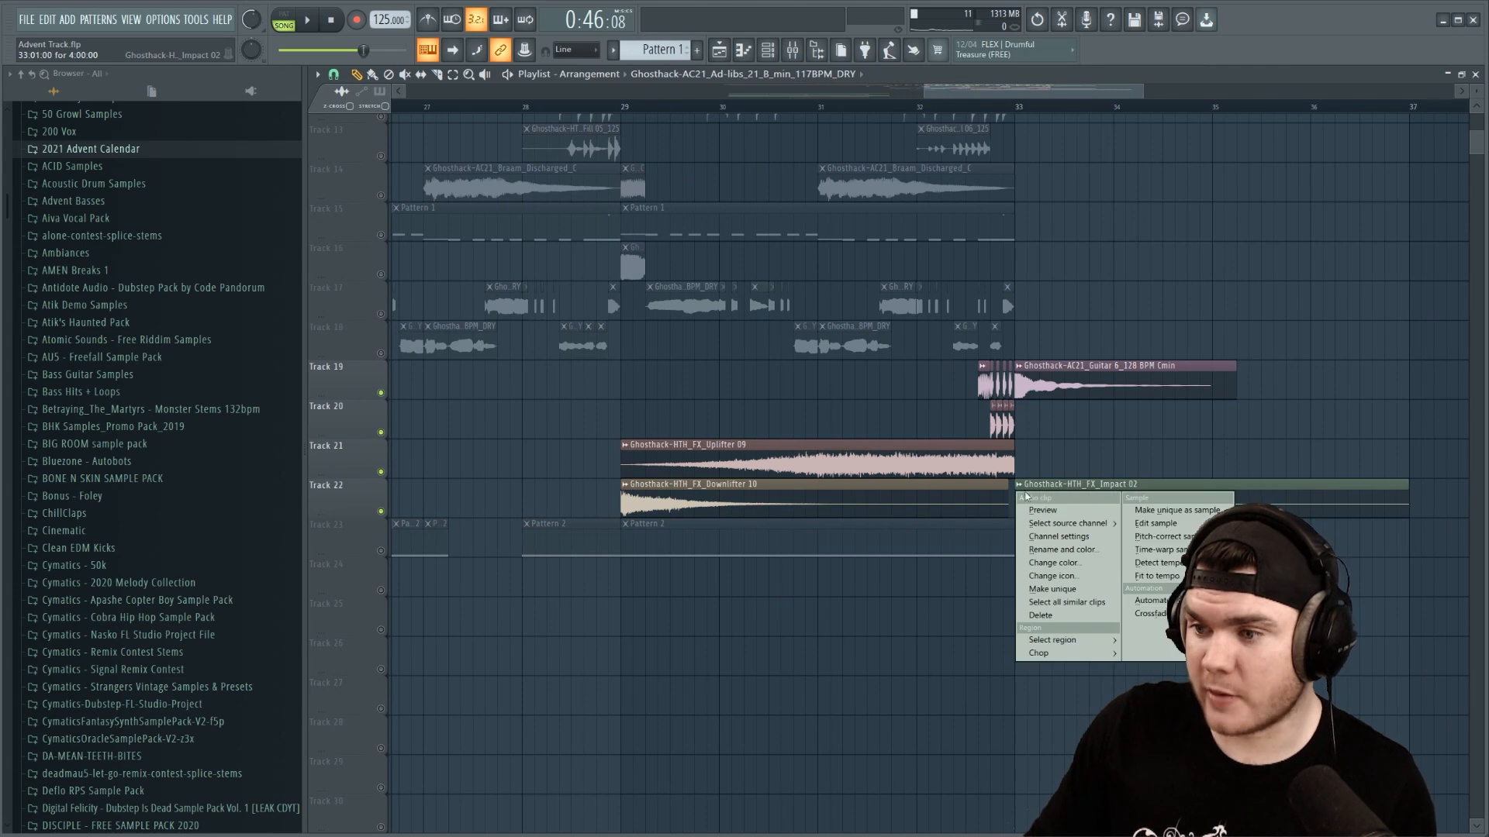
left_click(1032, 512)
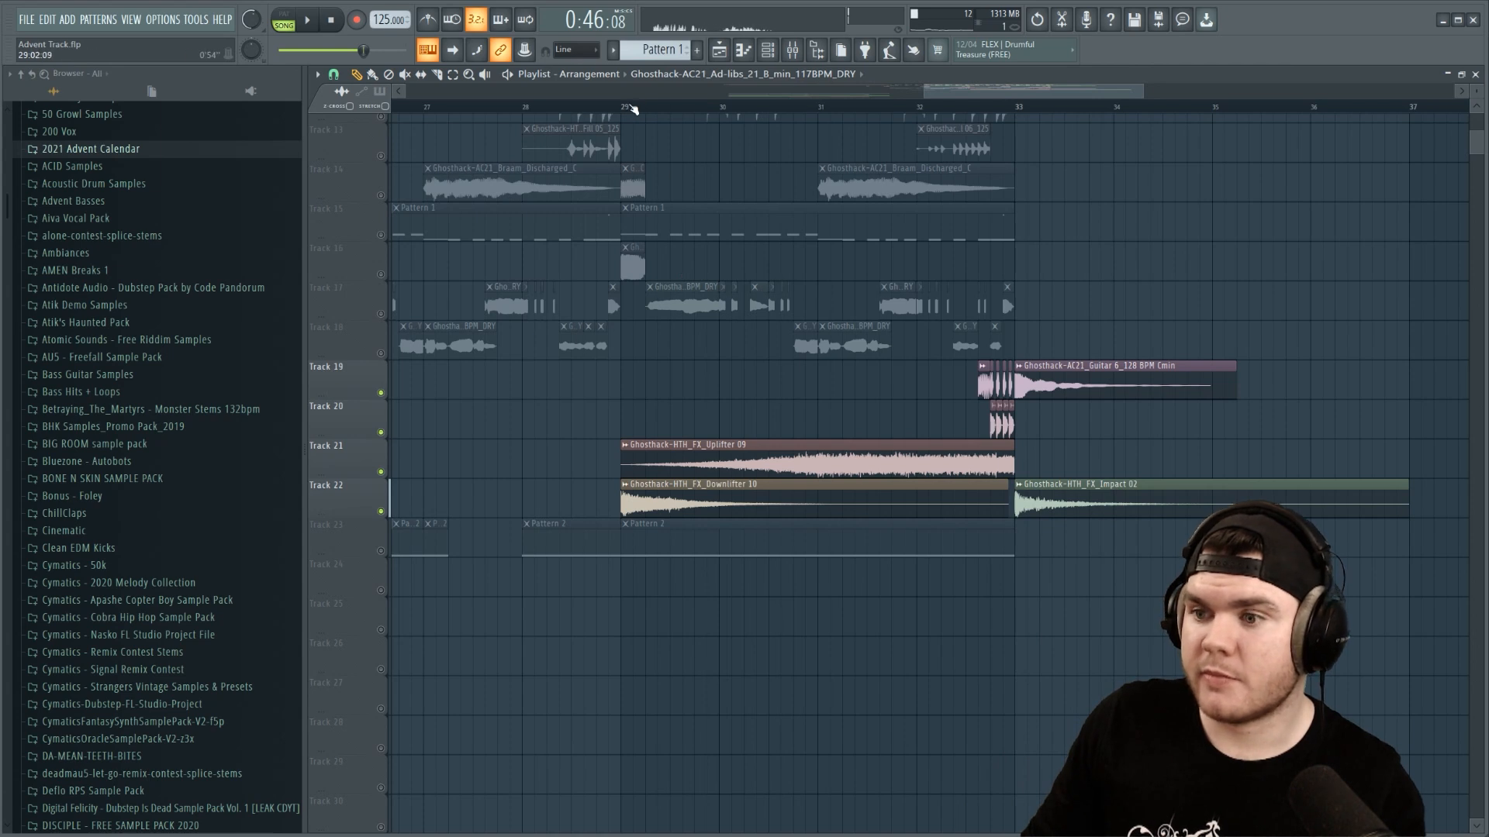
key("space")
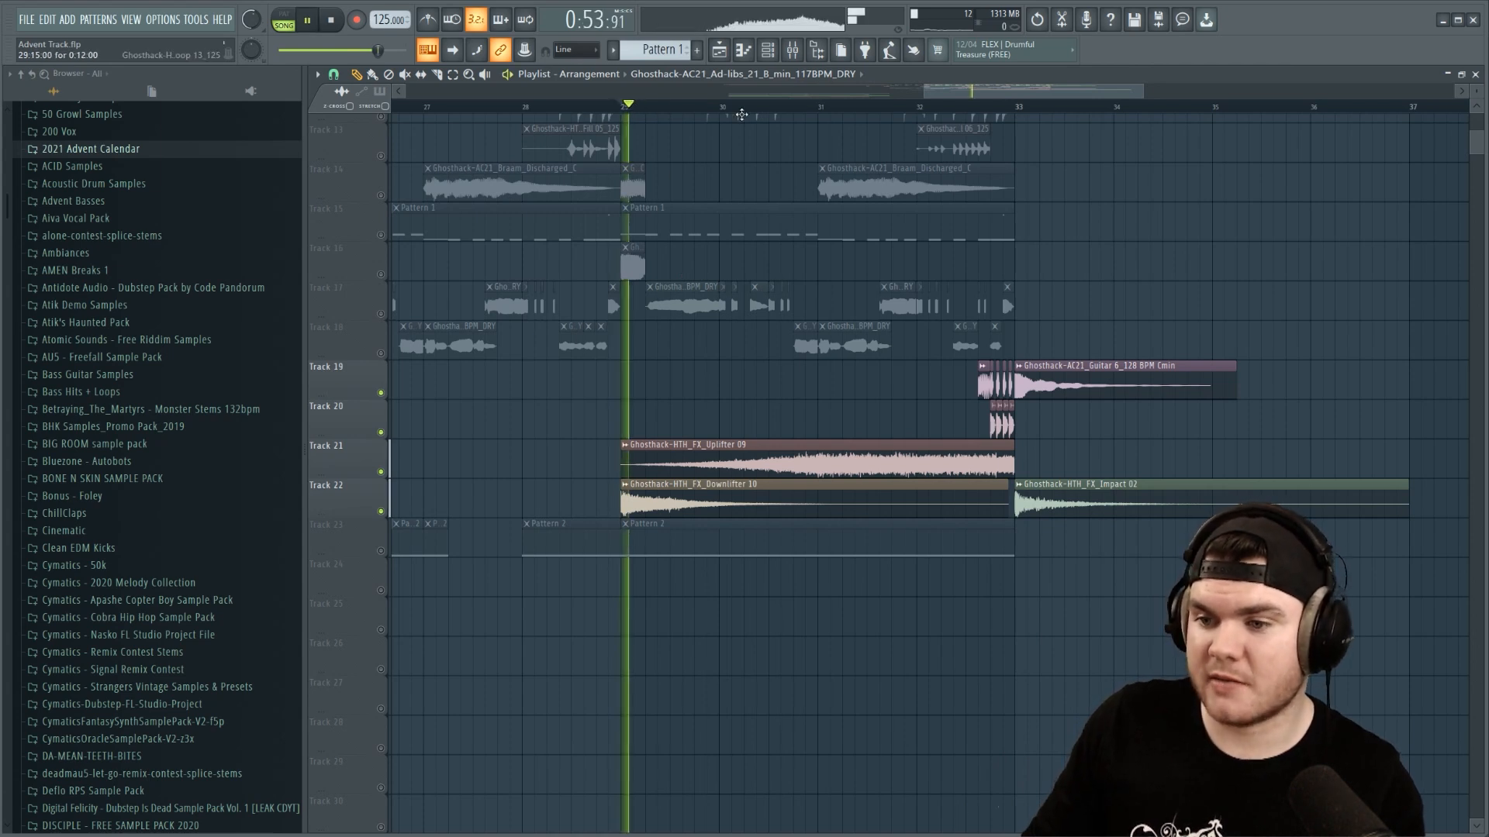
left_click(890, 106)
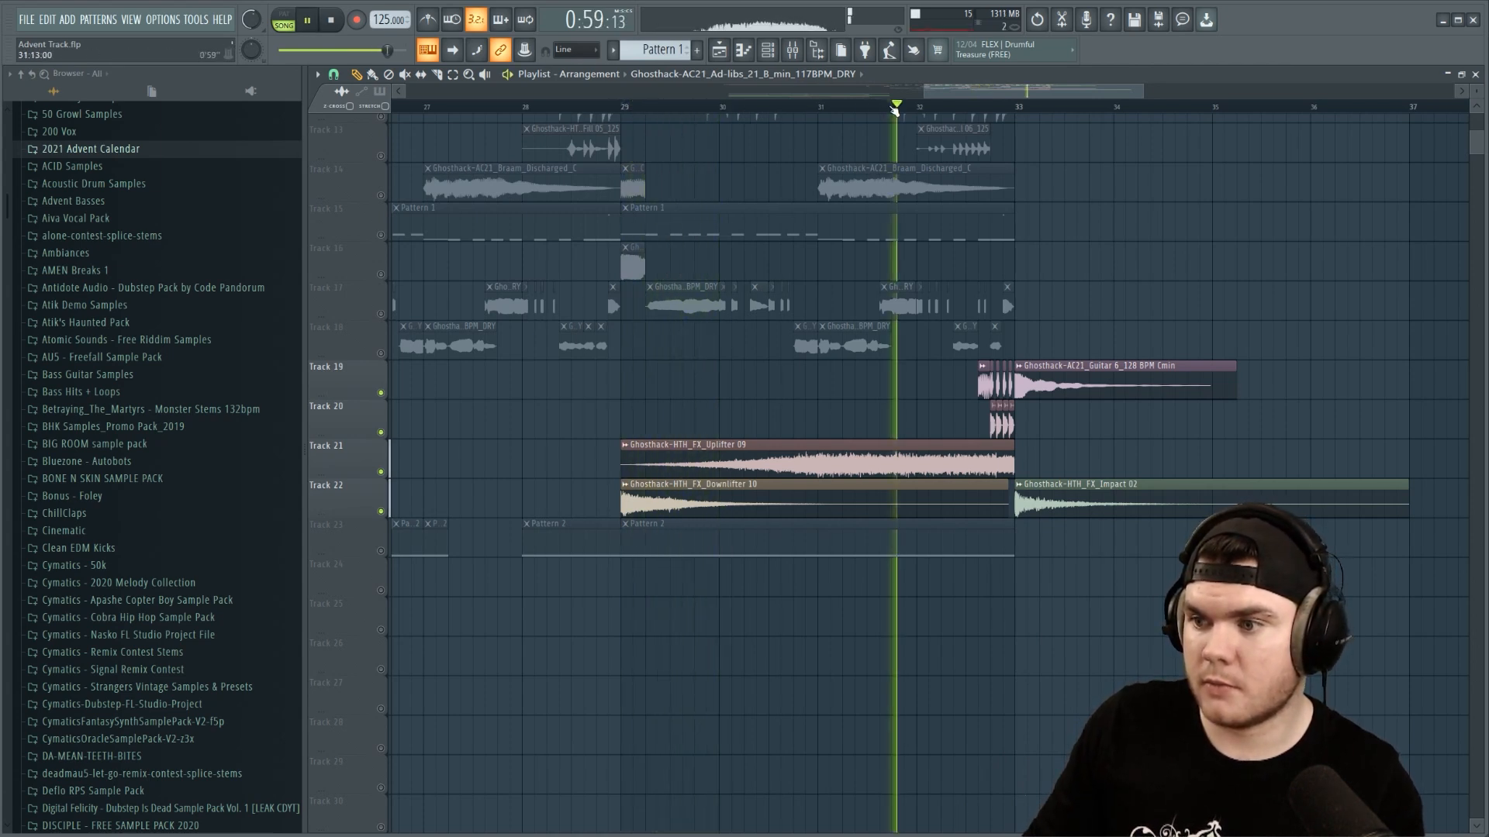
key("space")
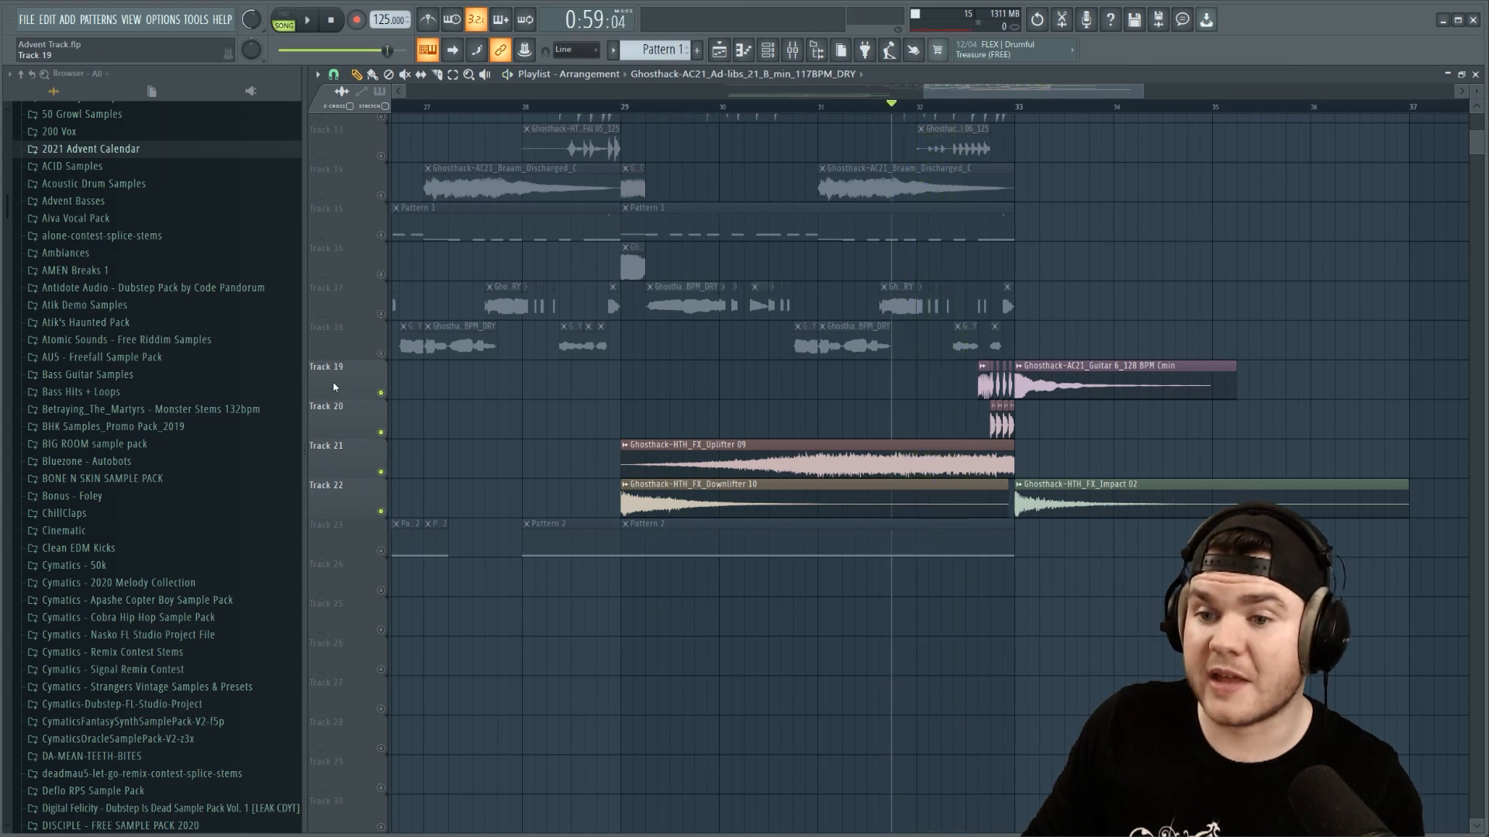
Play the chopped guitar clips on Tracks 19 and 20 leading into the long guitar clip at bar 33
scroll(986, 113, "up", 3)
scroll(986, 112, "up", 1)
left_click(979, 112)
left_click_drag(1027, 93, 1042, 93)
key("space")
key("space")
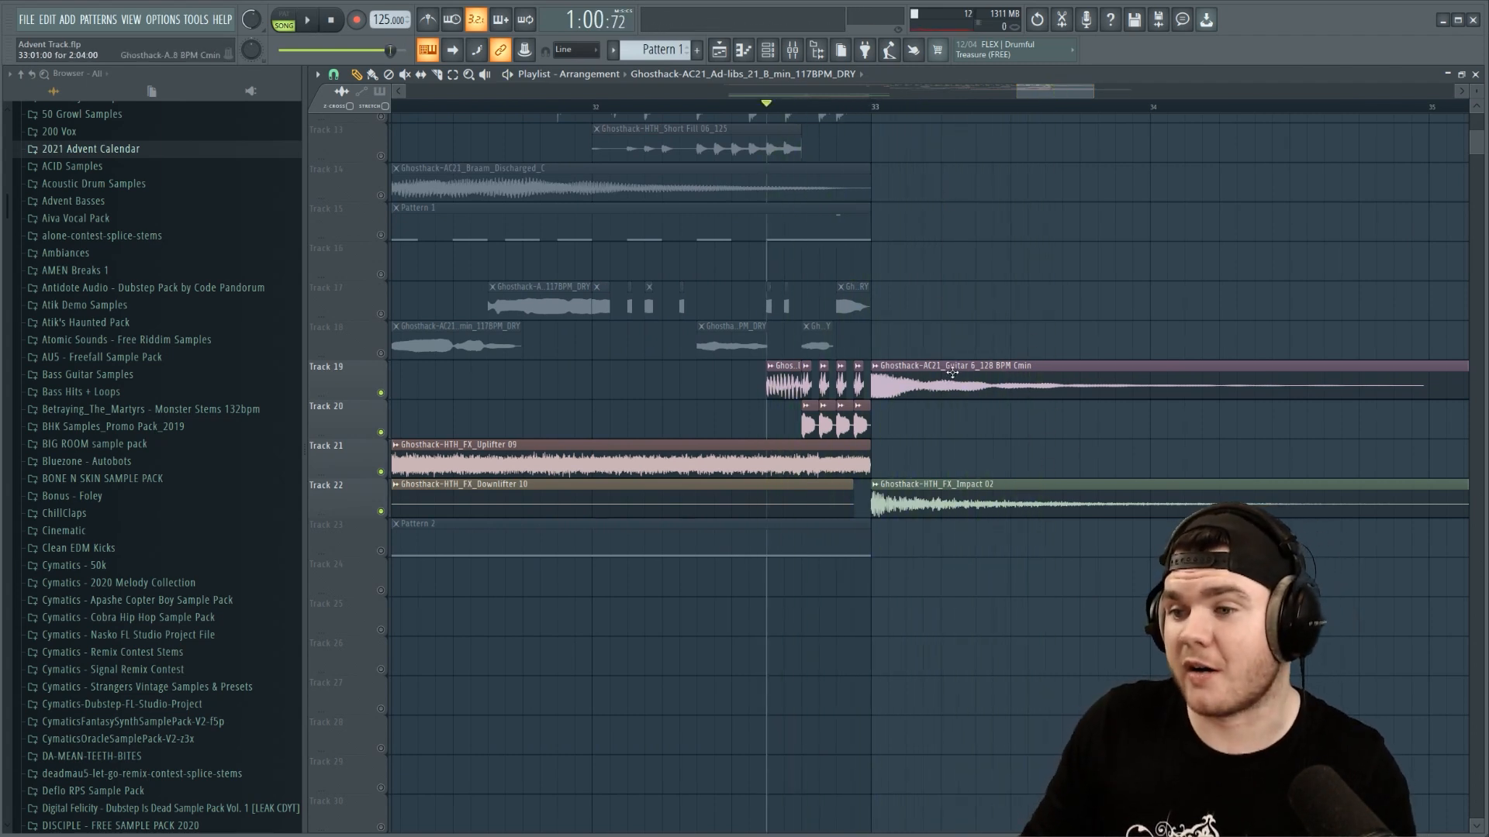
Solo Track 5 and play its Long Fill 07 clip from bar 17 and again from just before bar 21
scroll(849, 389, "up", 3)
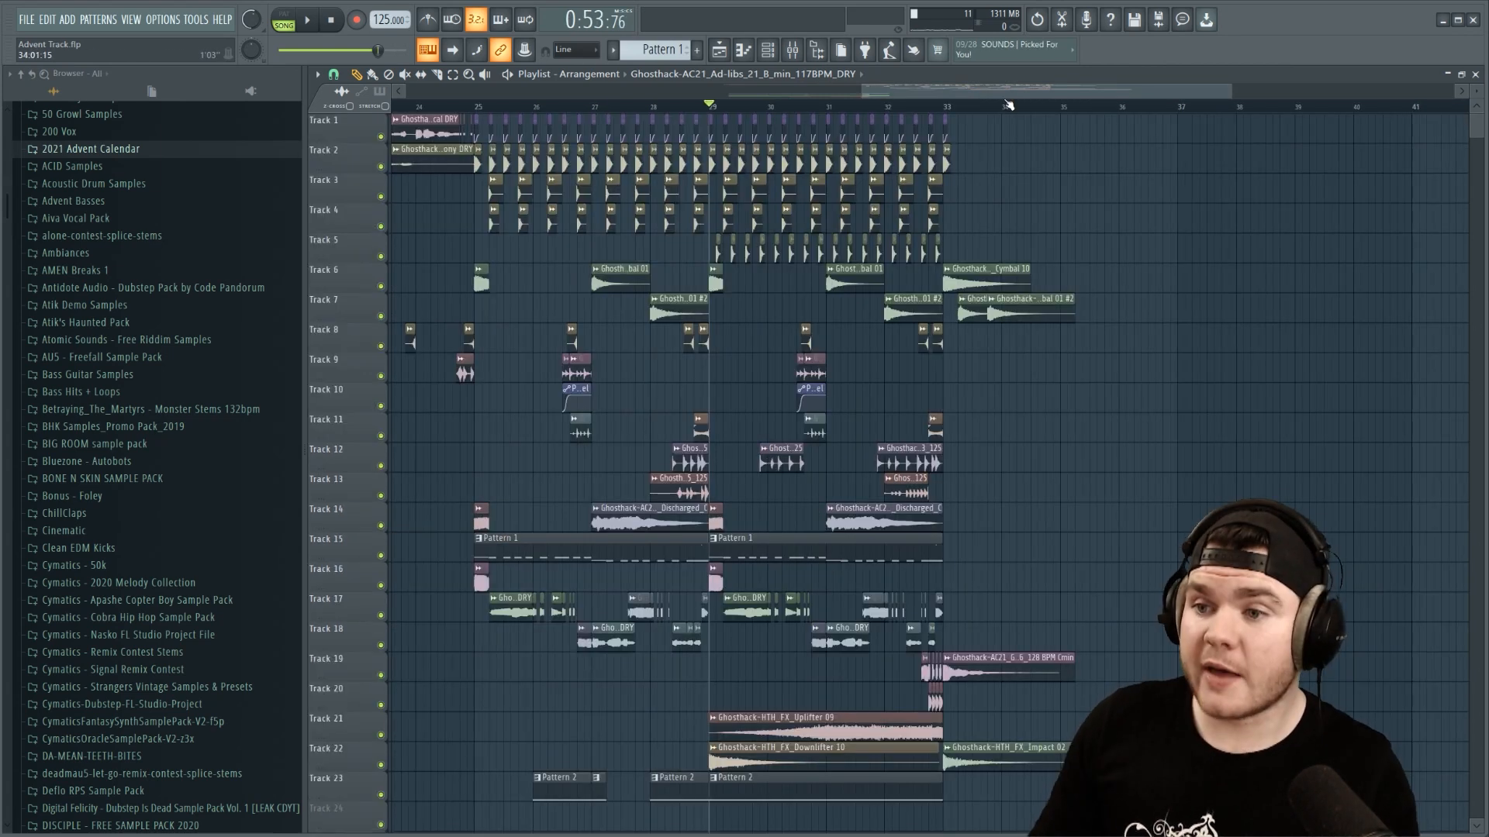
left_click(482, 110)
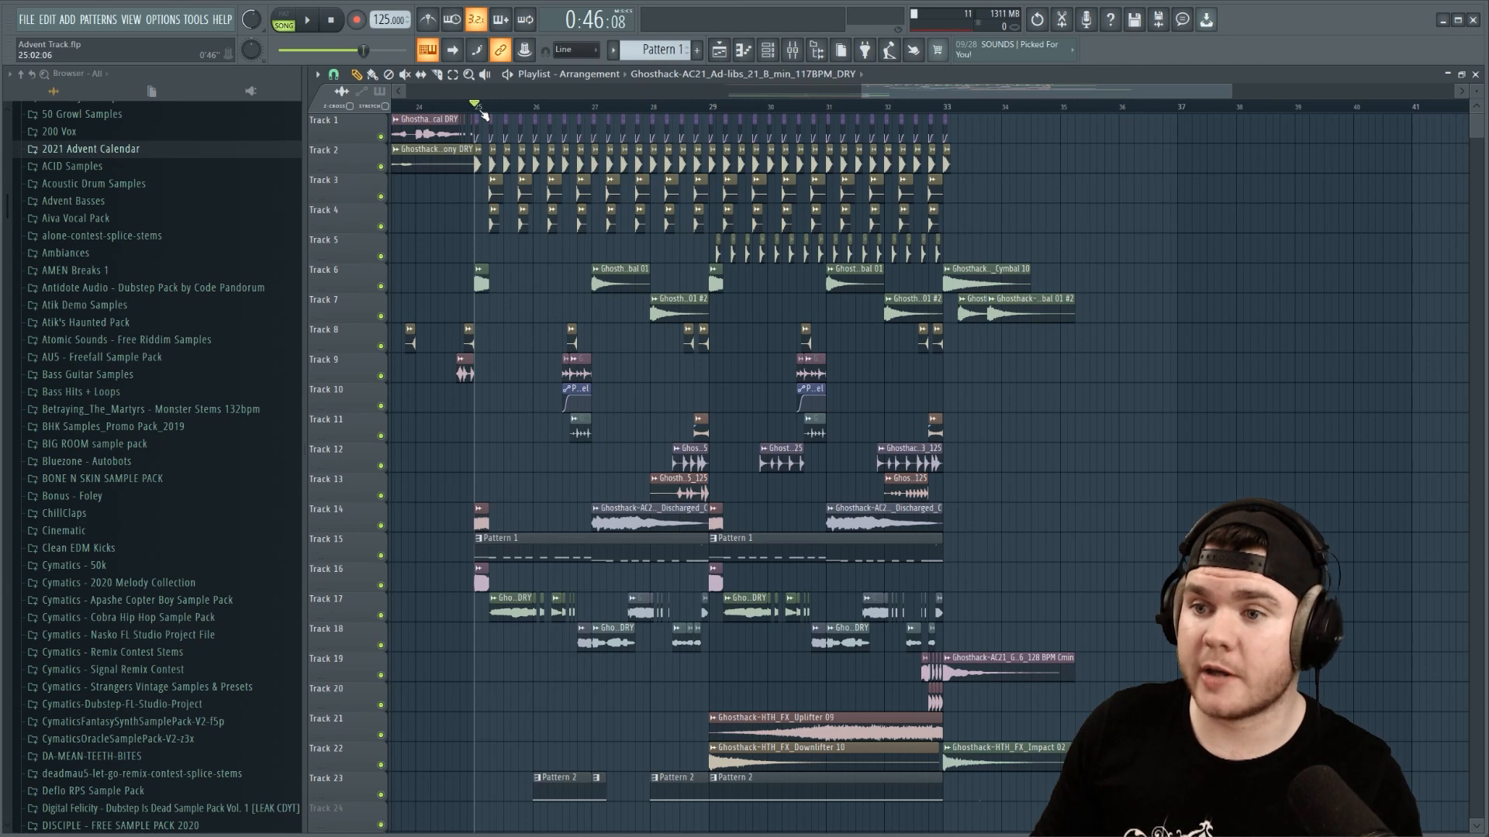
left_click_drag(891, 89, 705, 368)
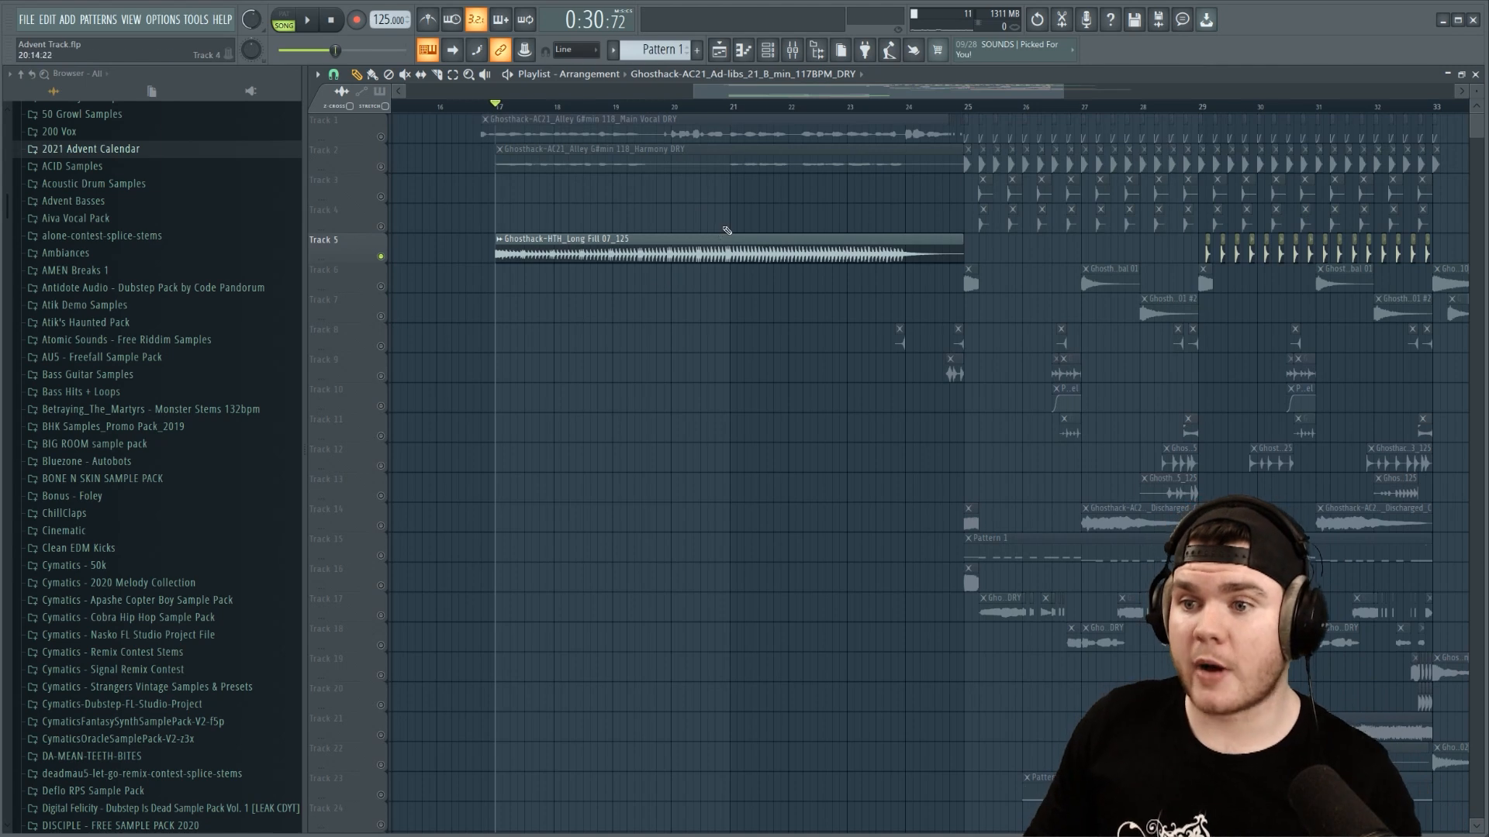
key("space")
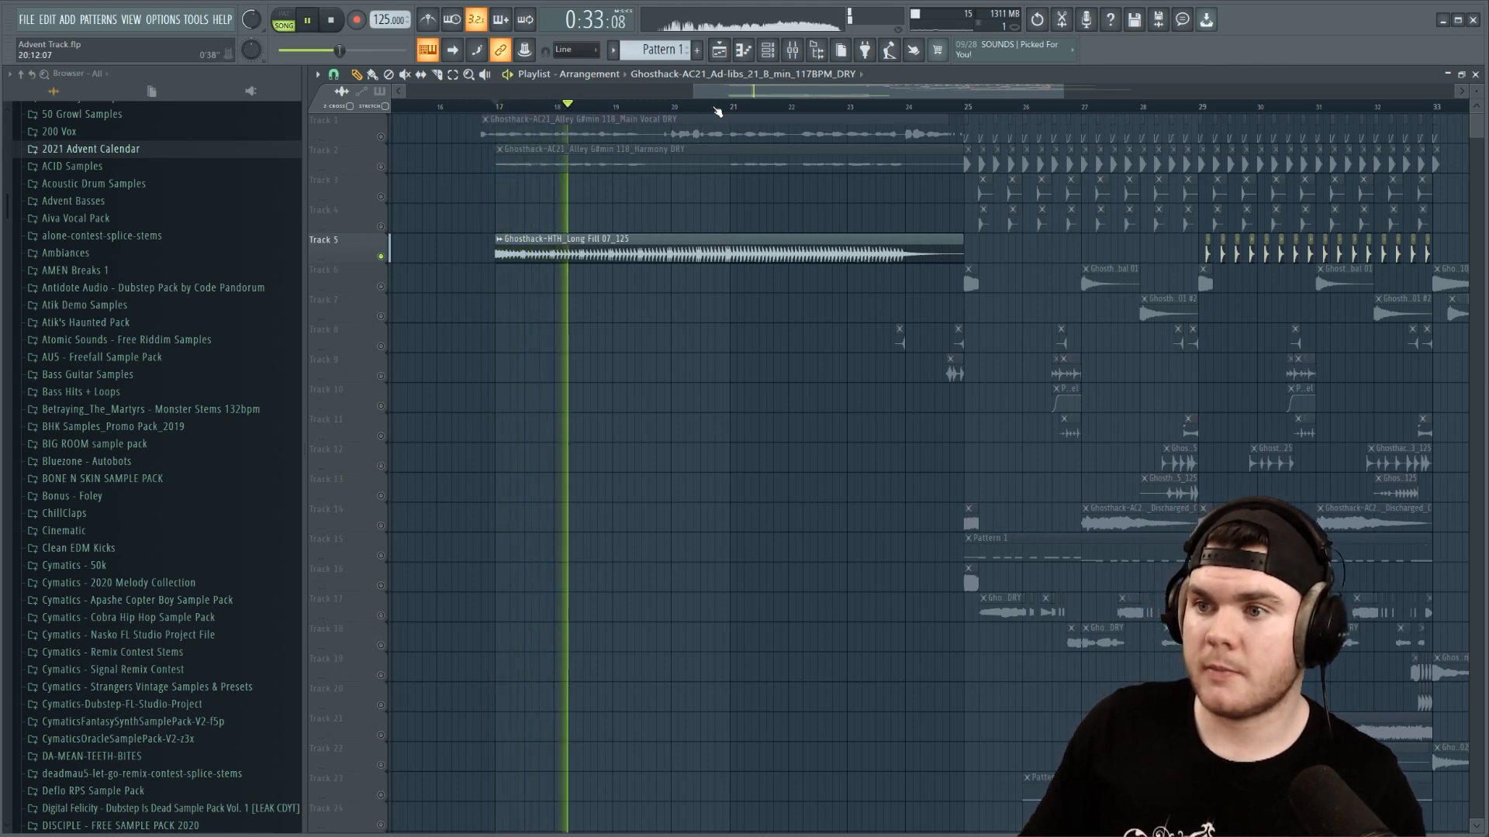
left_click(714, 110)
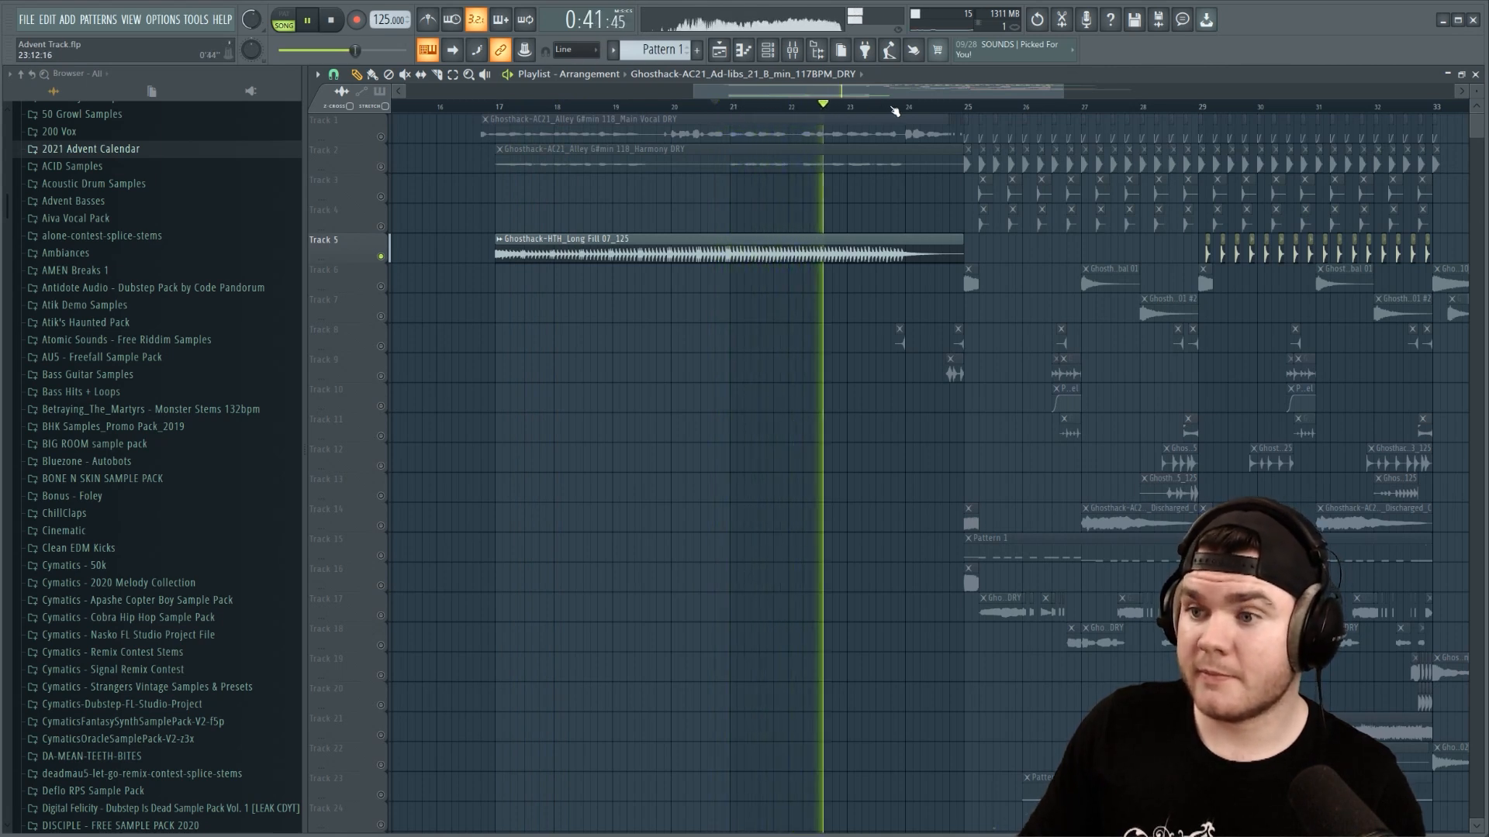
key("space")
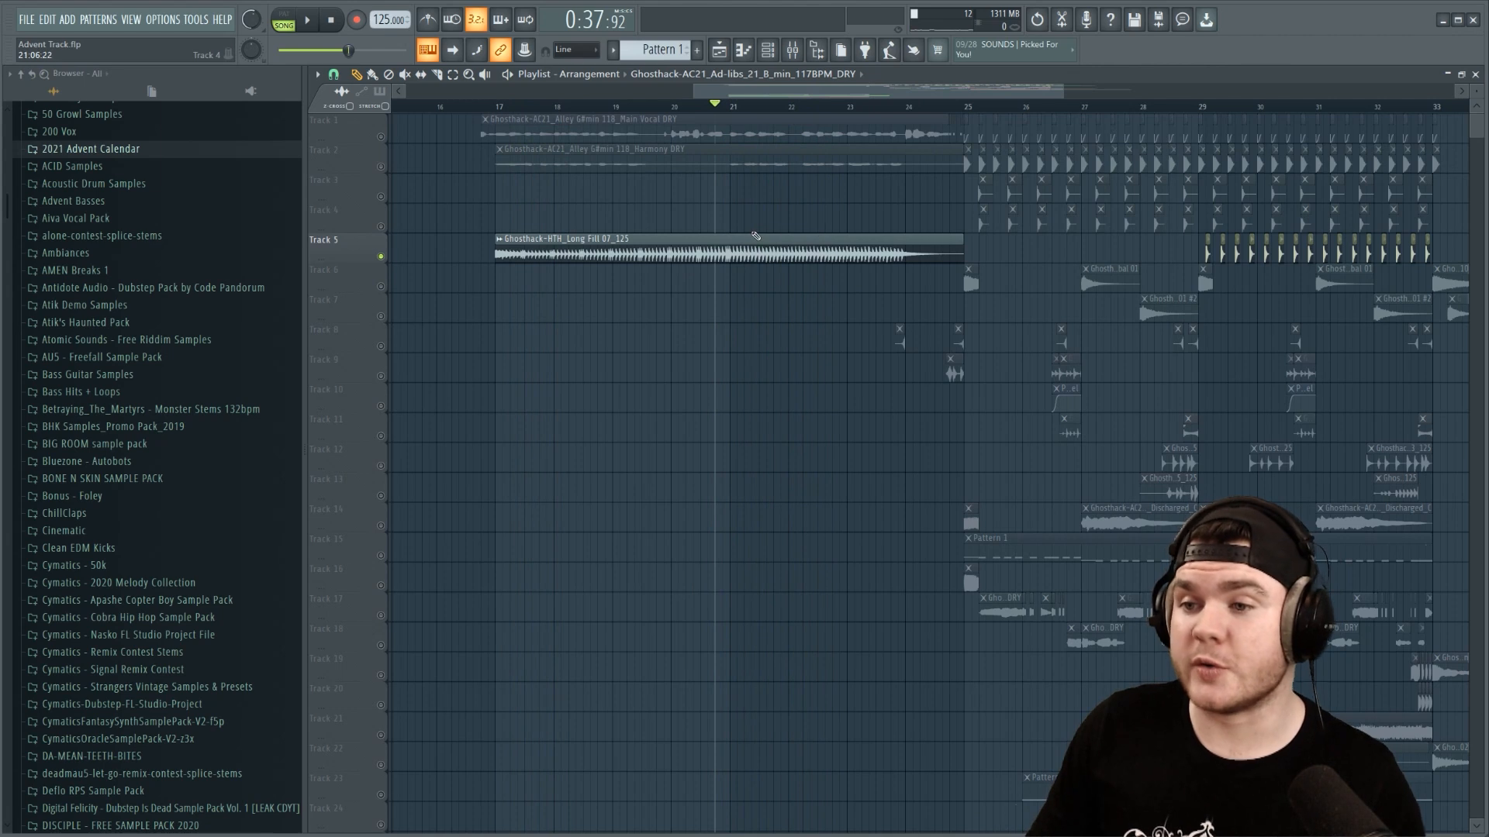
Solo Tracks 13 and 14 and play their alternating Braam Discharged clips from bar 17
left_click(733, 107)
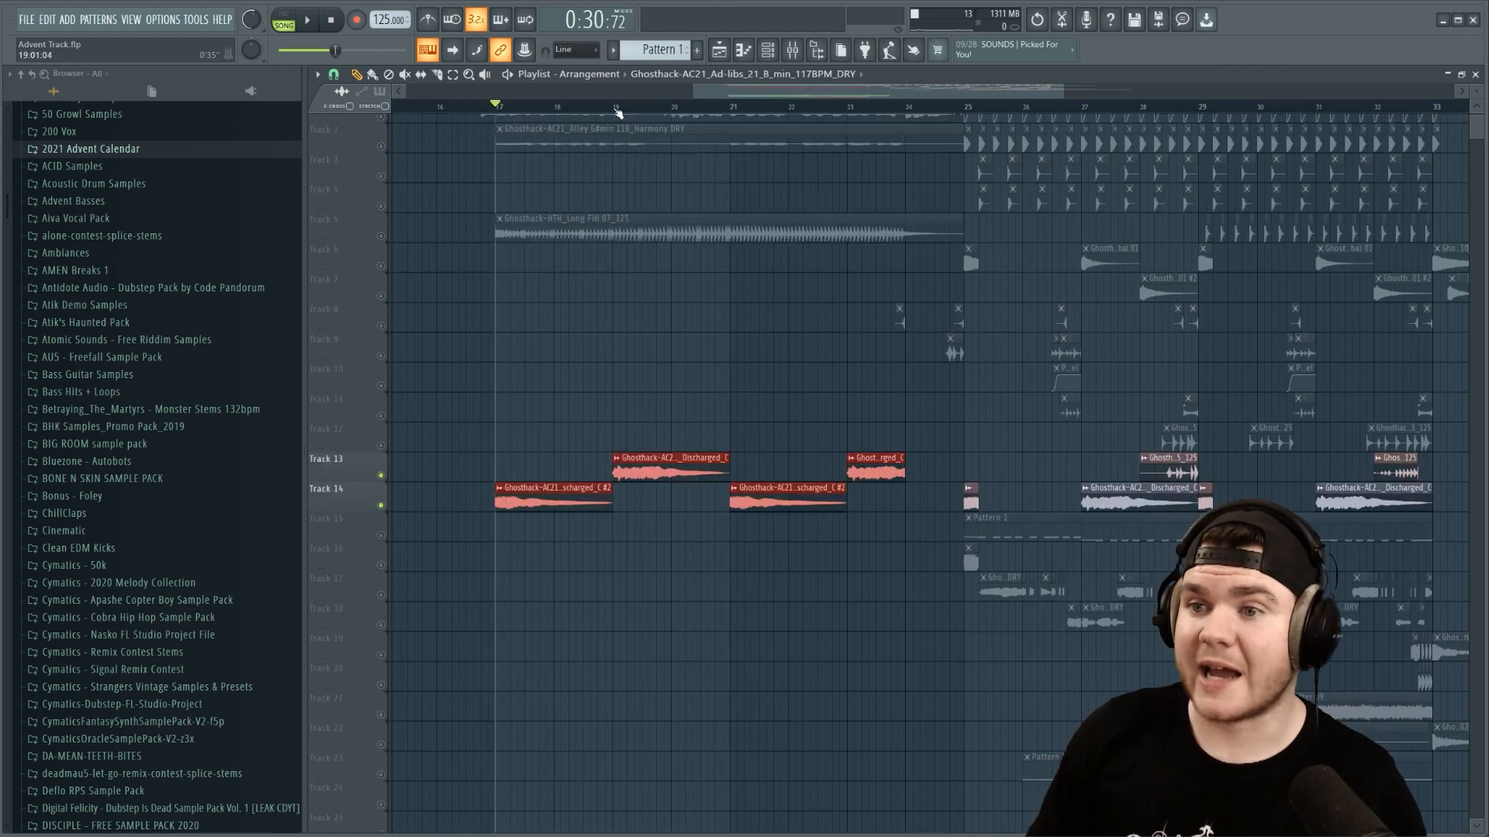
key("space")
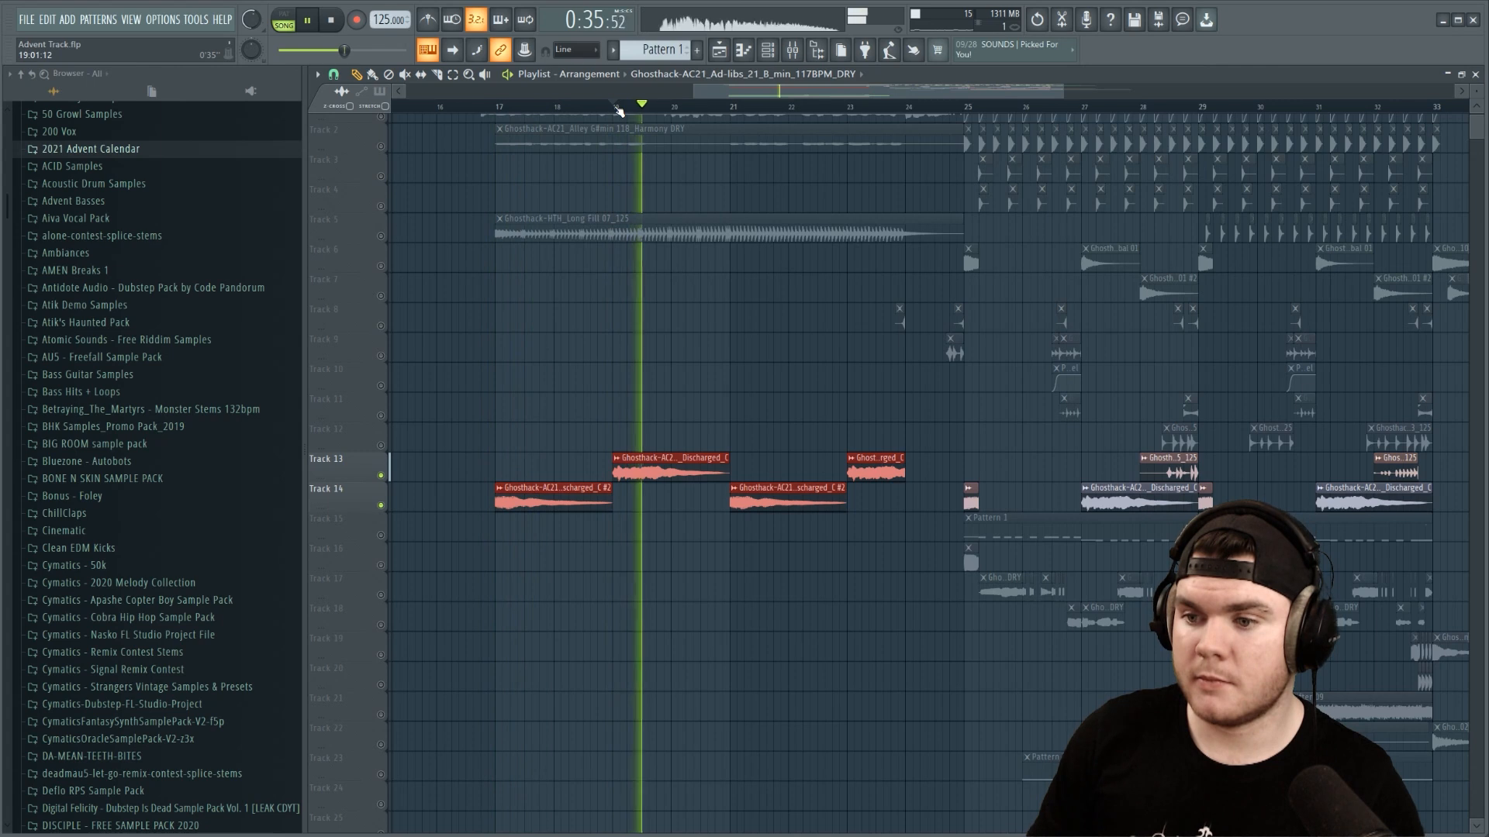
left_click(731, 111)
key("space")
scroll(824, 406, "up", 1)
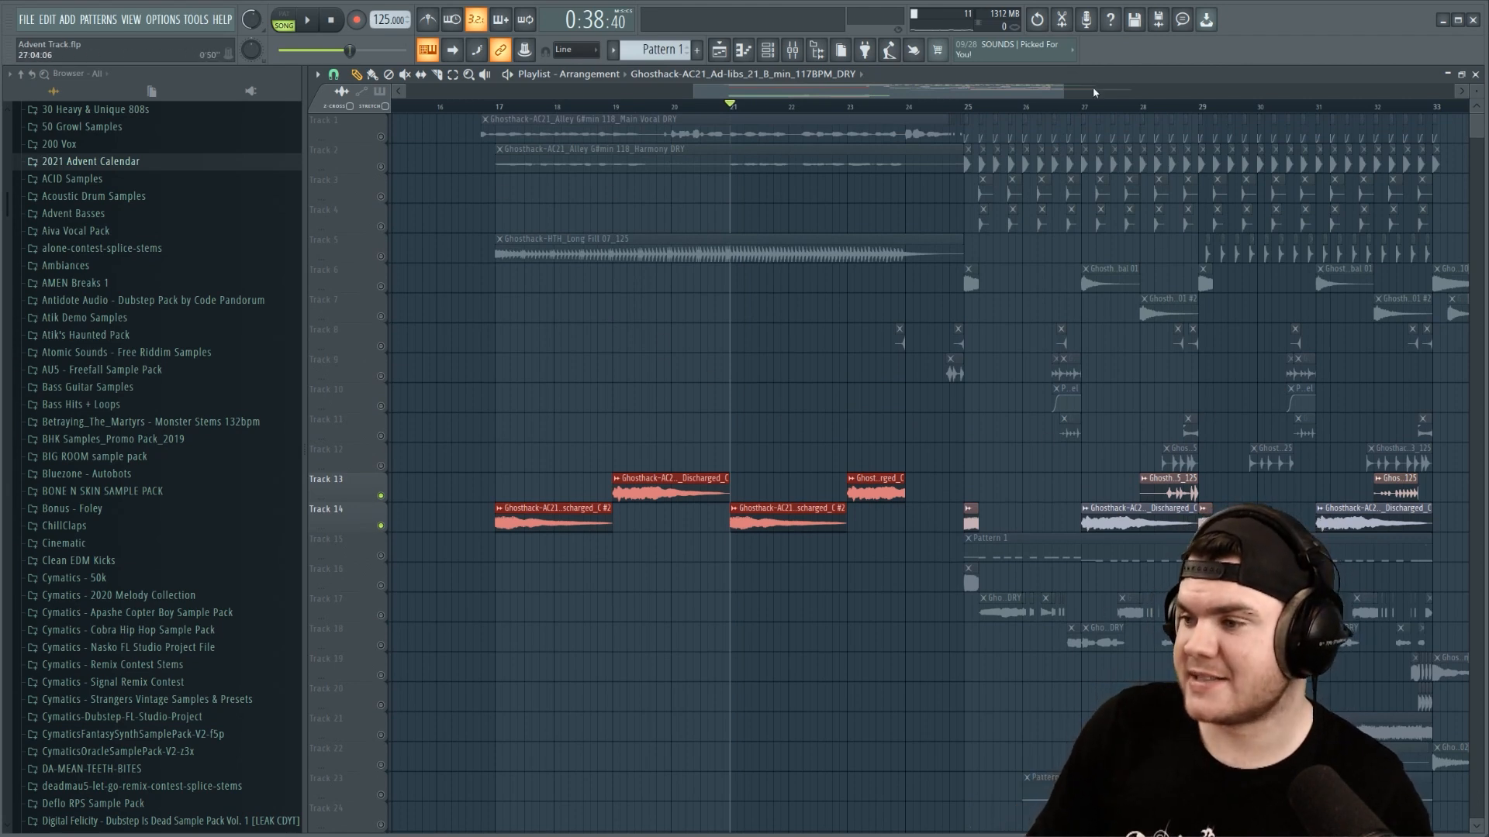
Solo Tracks 15 to 18 and play Pattern 1 with the Param. EQ 2 automation clips from bar 17
scroll(384, 466, "down", 1)
left_click_drag(382, 471, 385, 572)
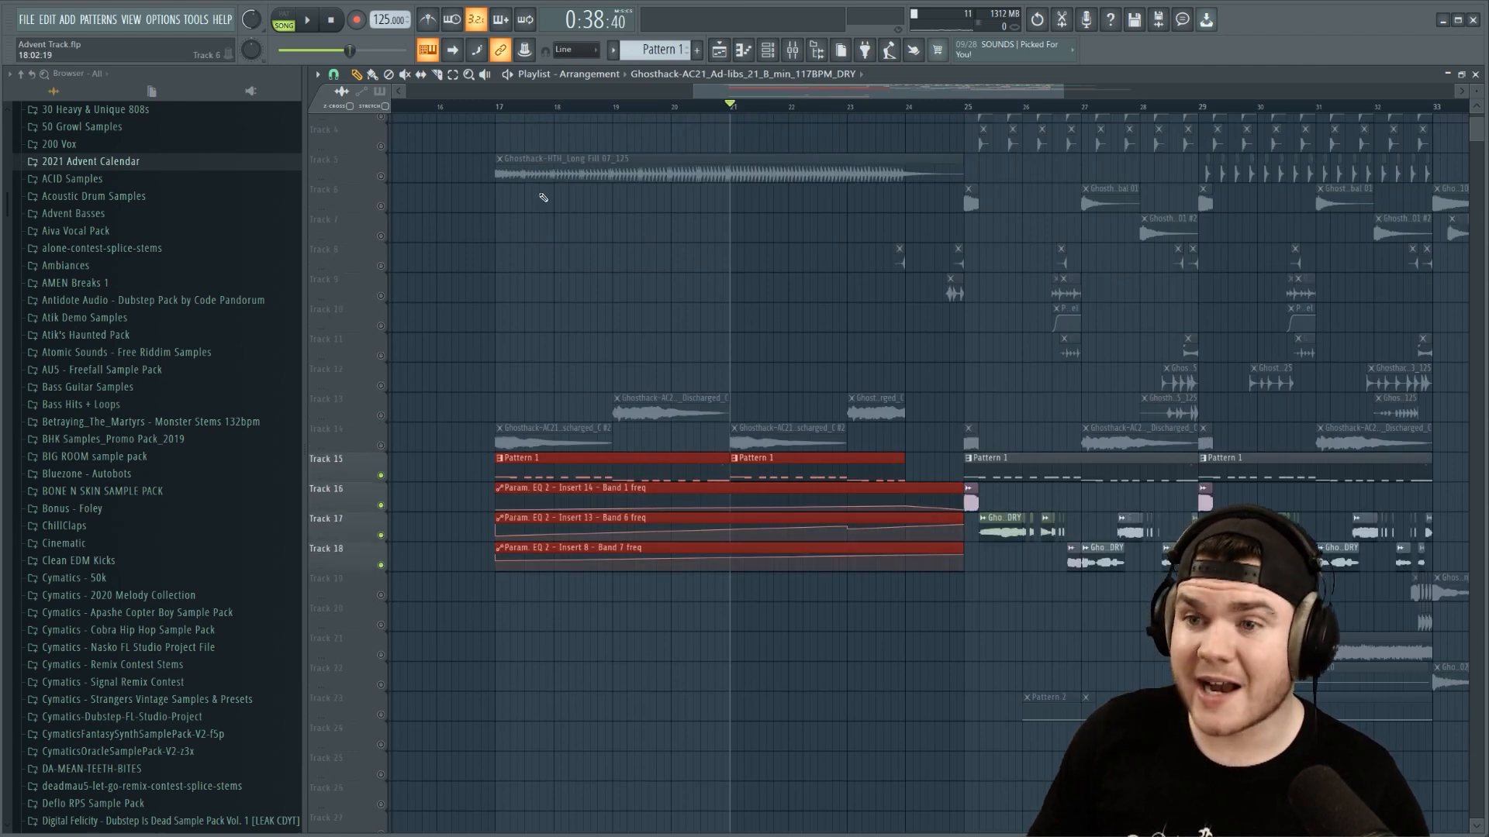
left_click(503, 111)
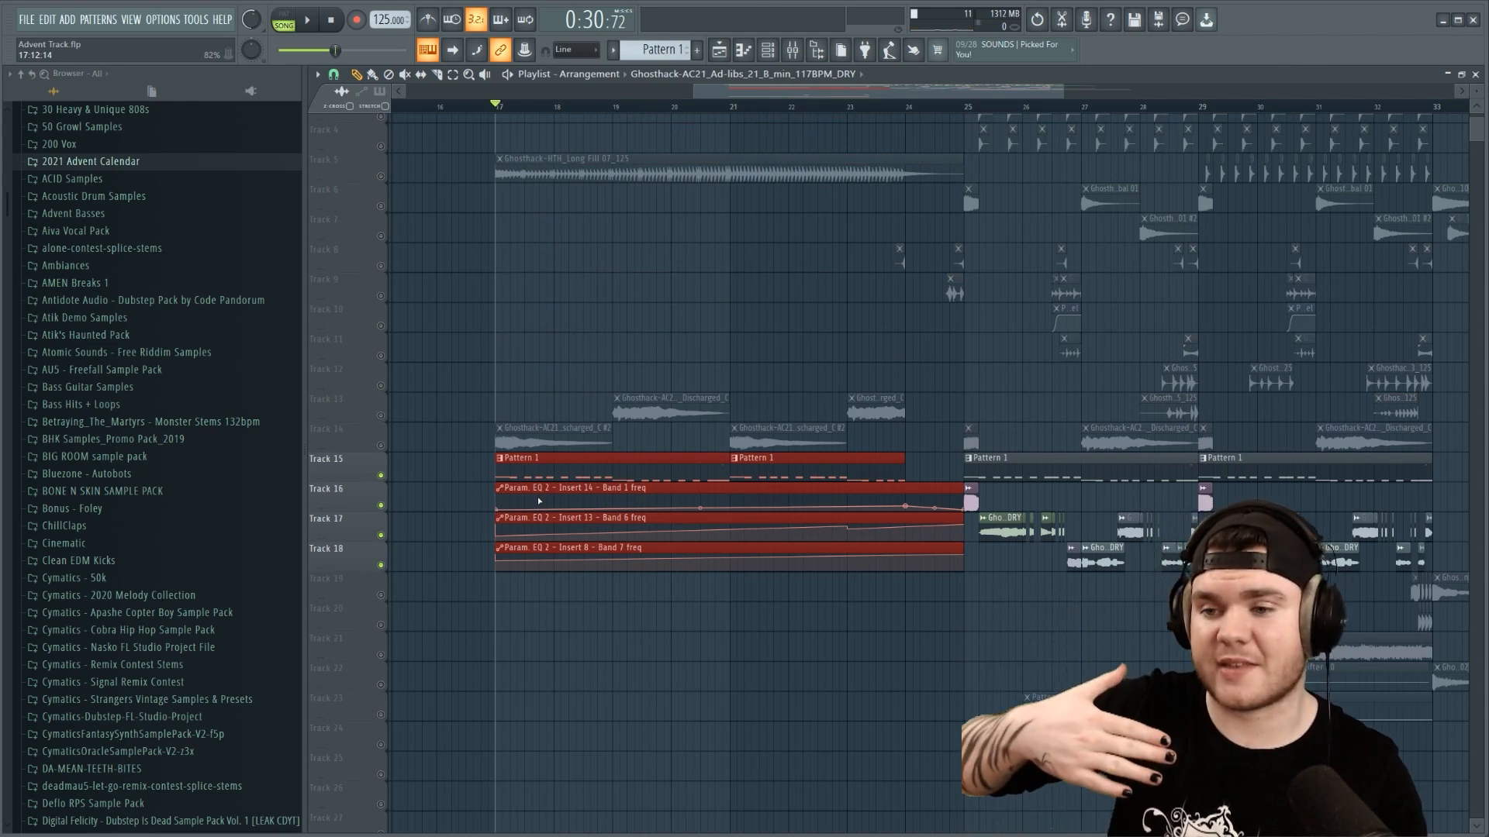
key("space")
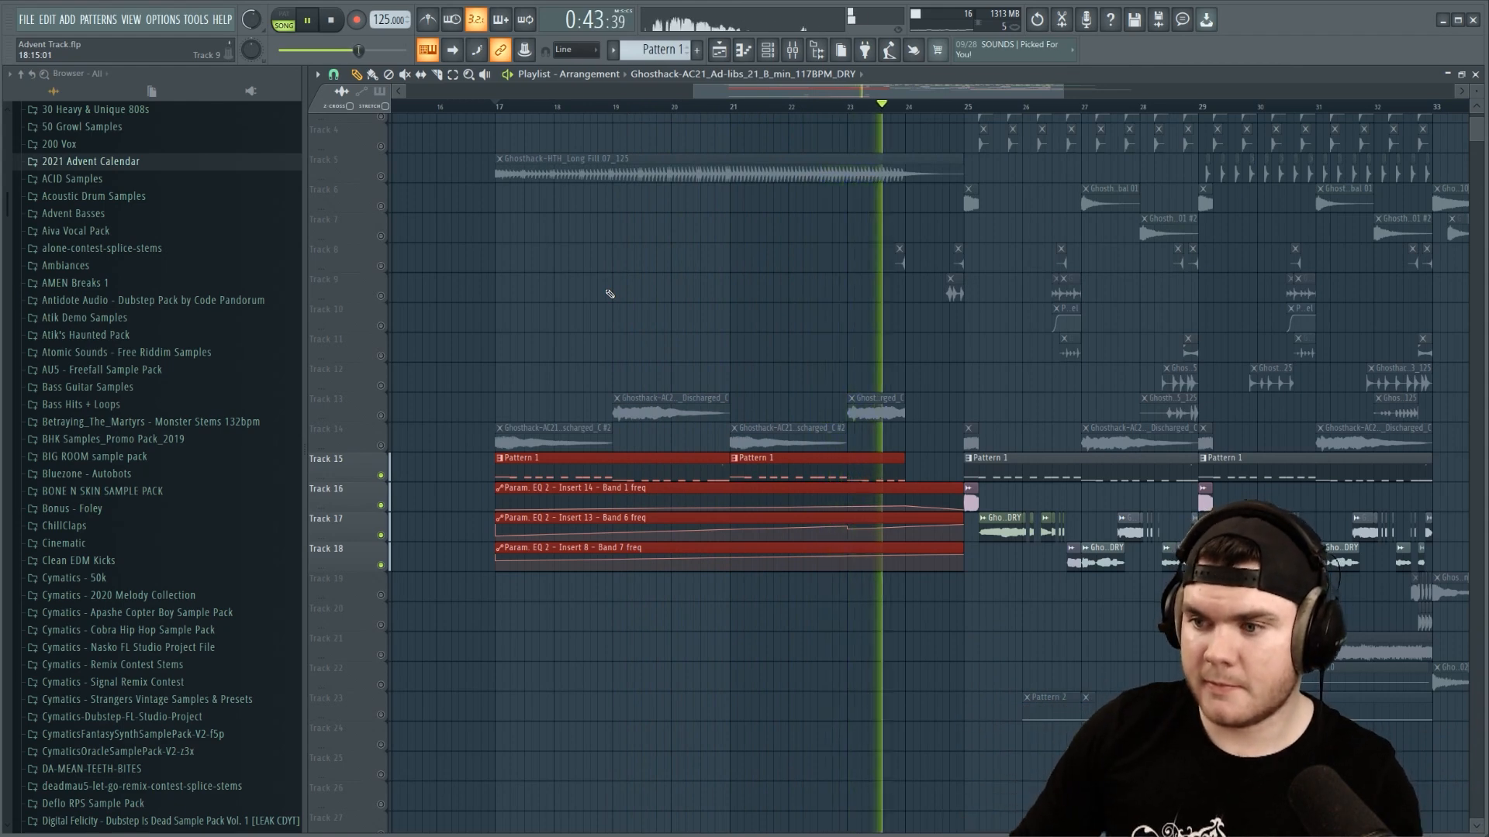
key("space")
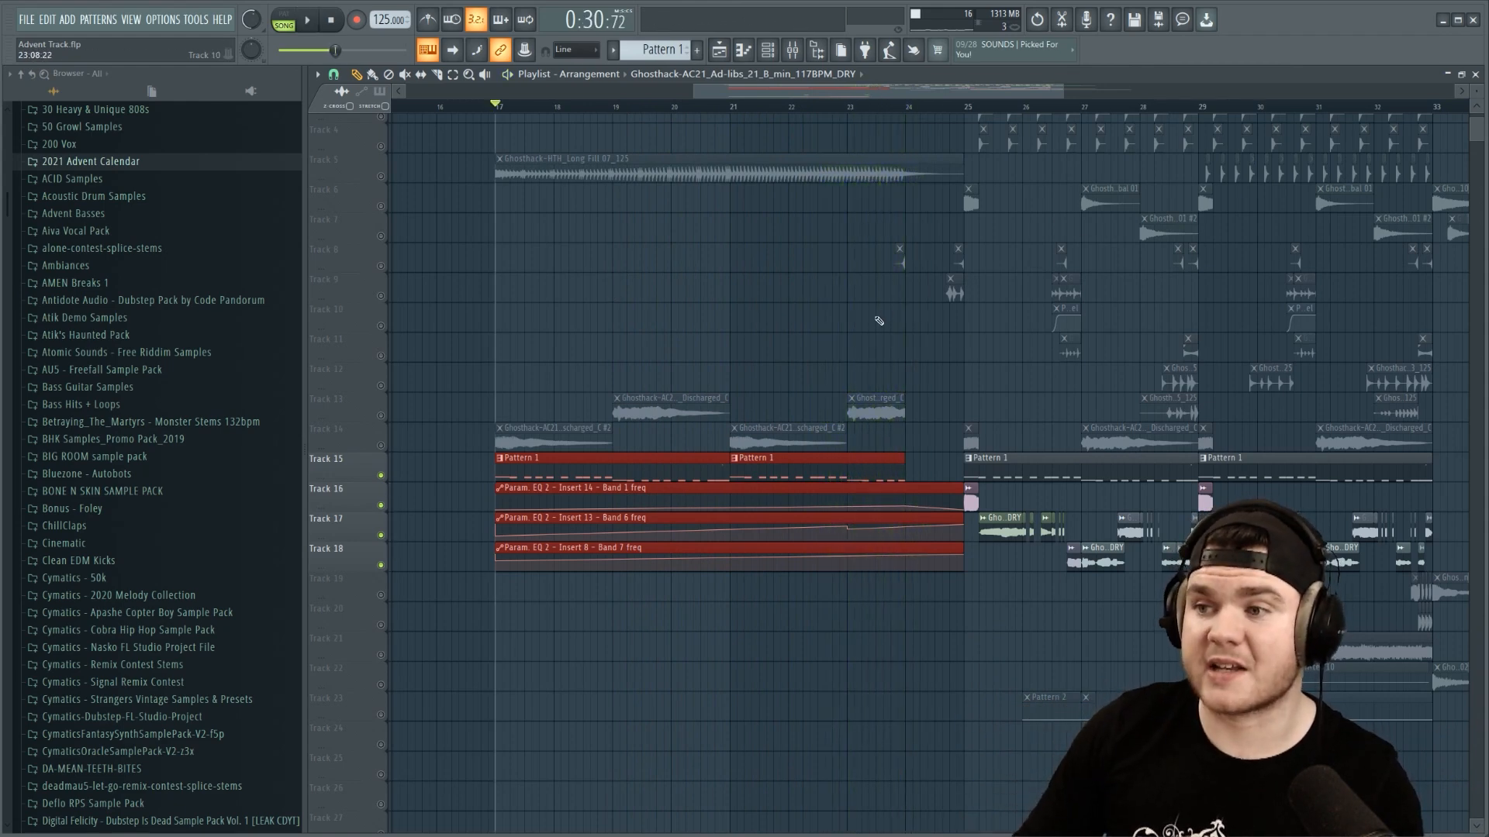
Hide the browser and play the impact and uplifter clips on Tracks 19 to 21 from bar 17 and around bar 23
scroll(908, 312, "up", 3)
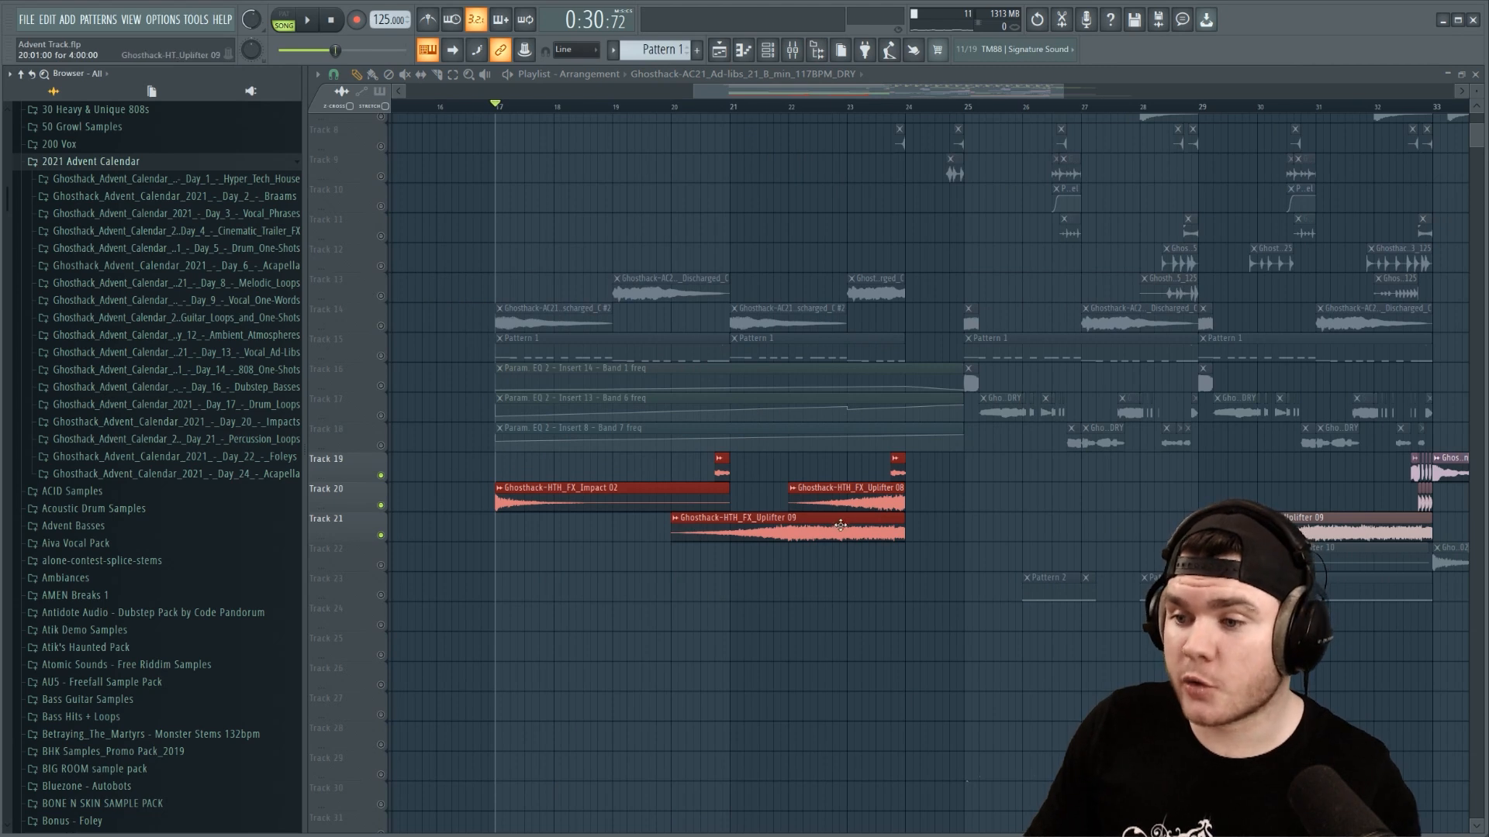
left_click(816, 49)
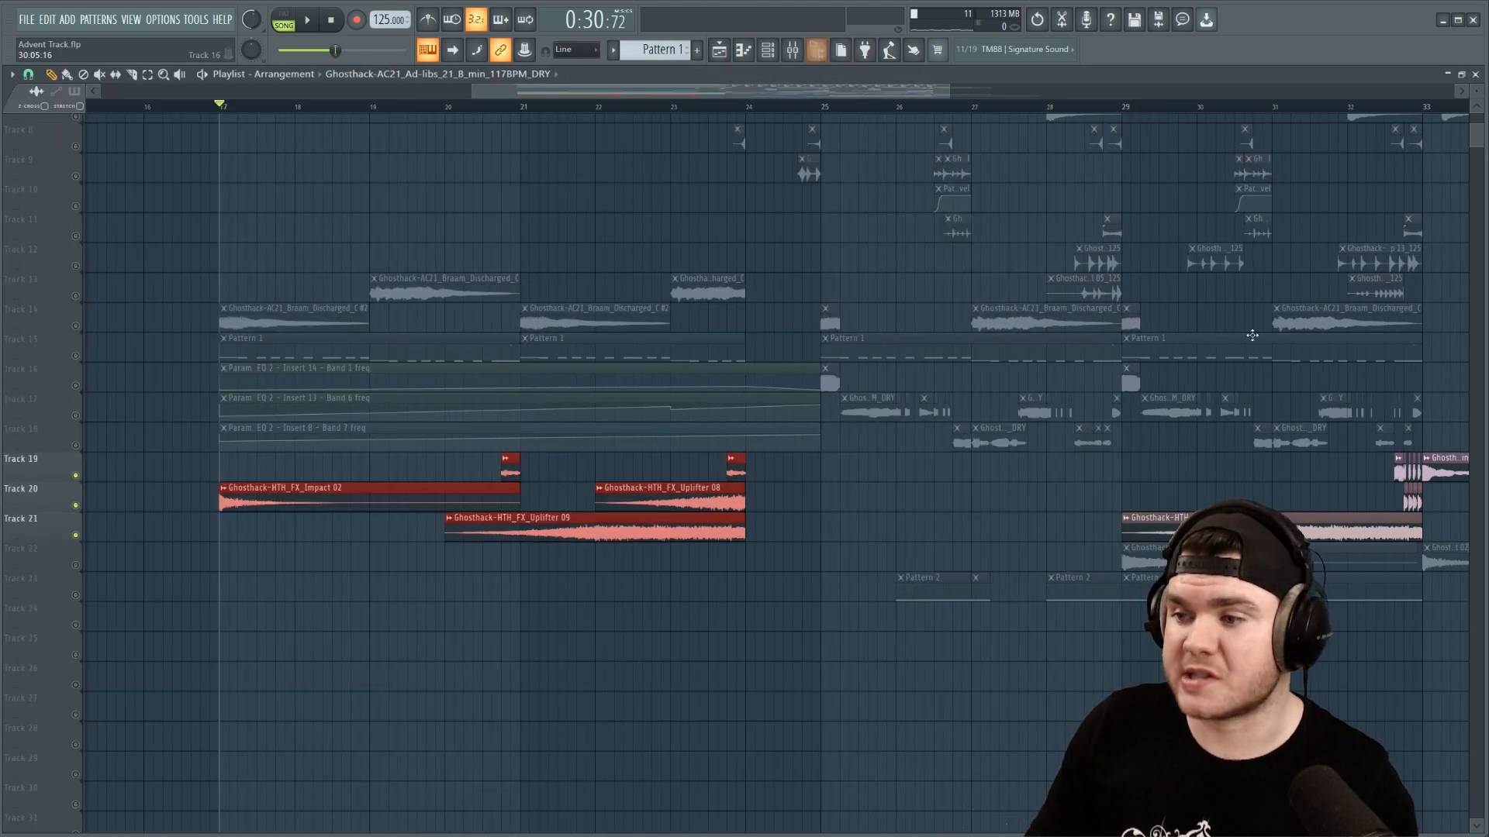
key("space")
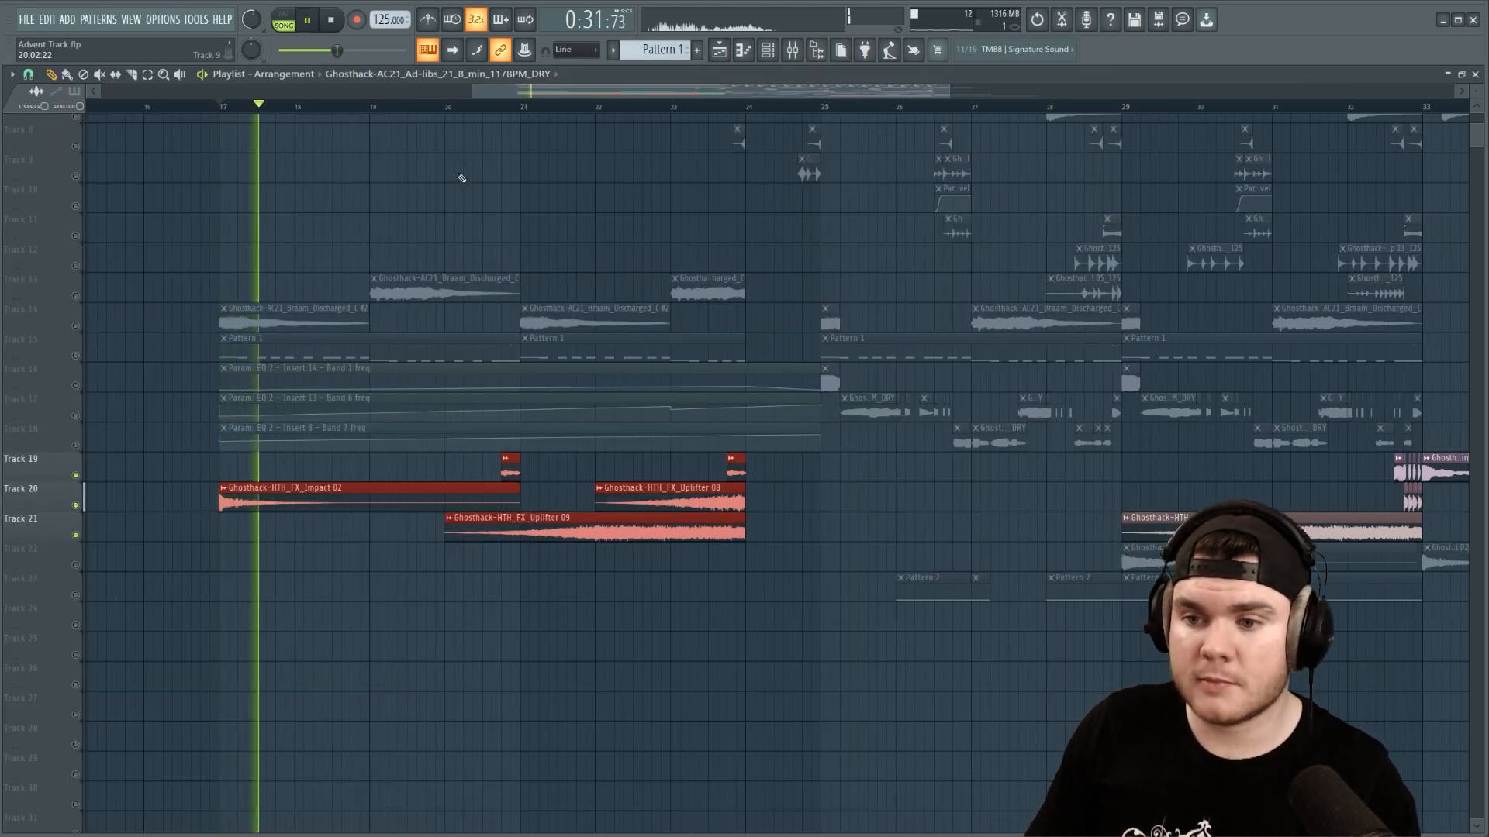
left_click(649, 106)
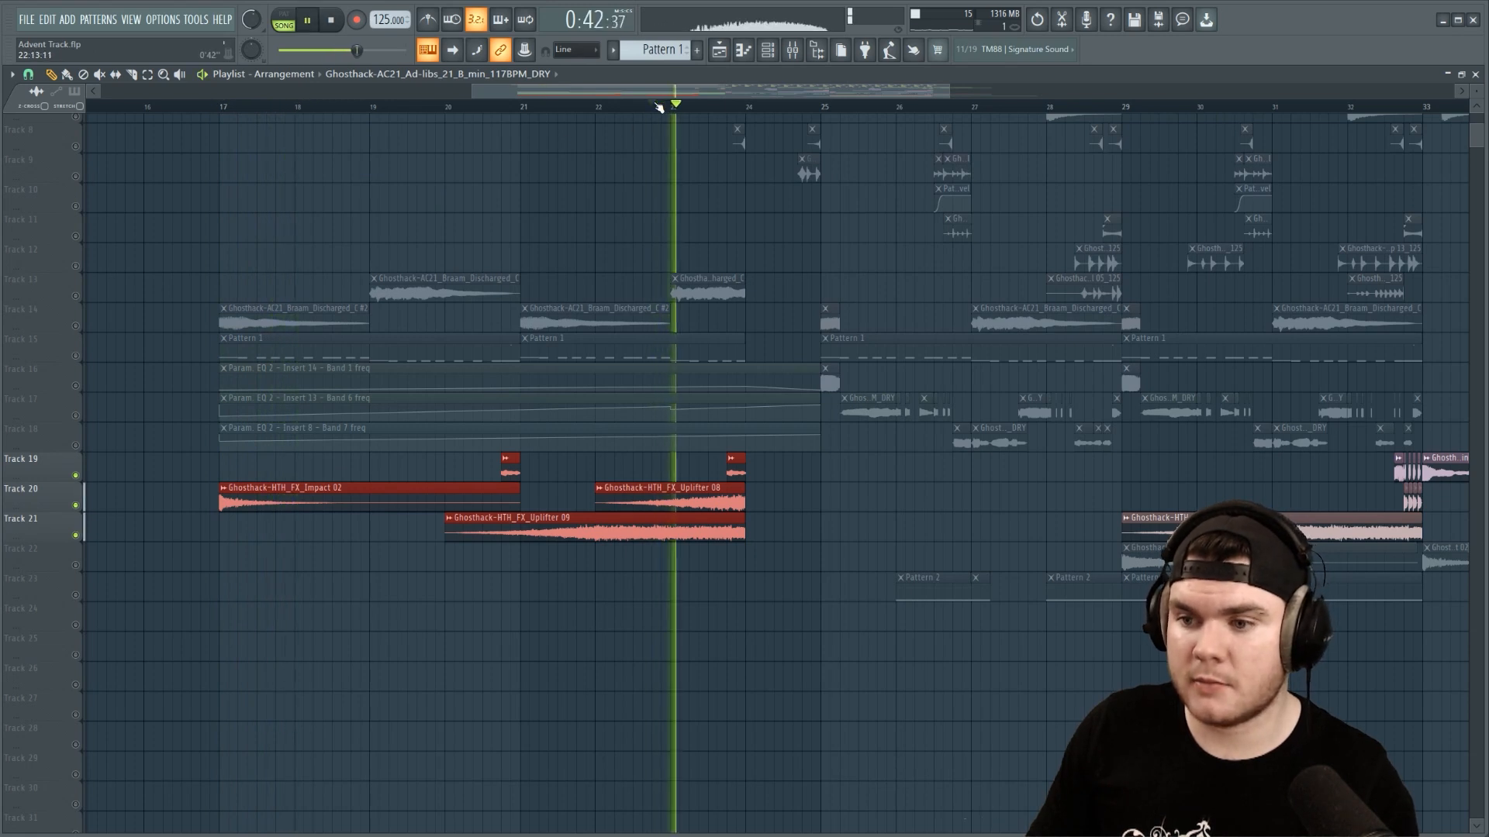
key("space")
Deselect the effect clips and preview the short clip on Track 19 just before bar 21
left_click(492, 106)
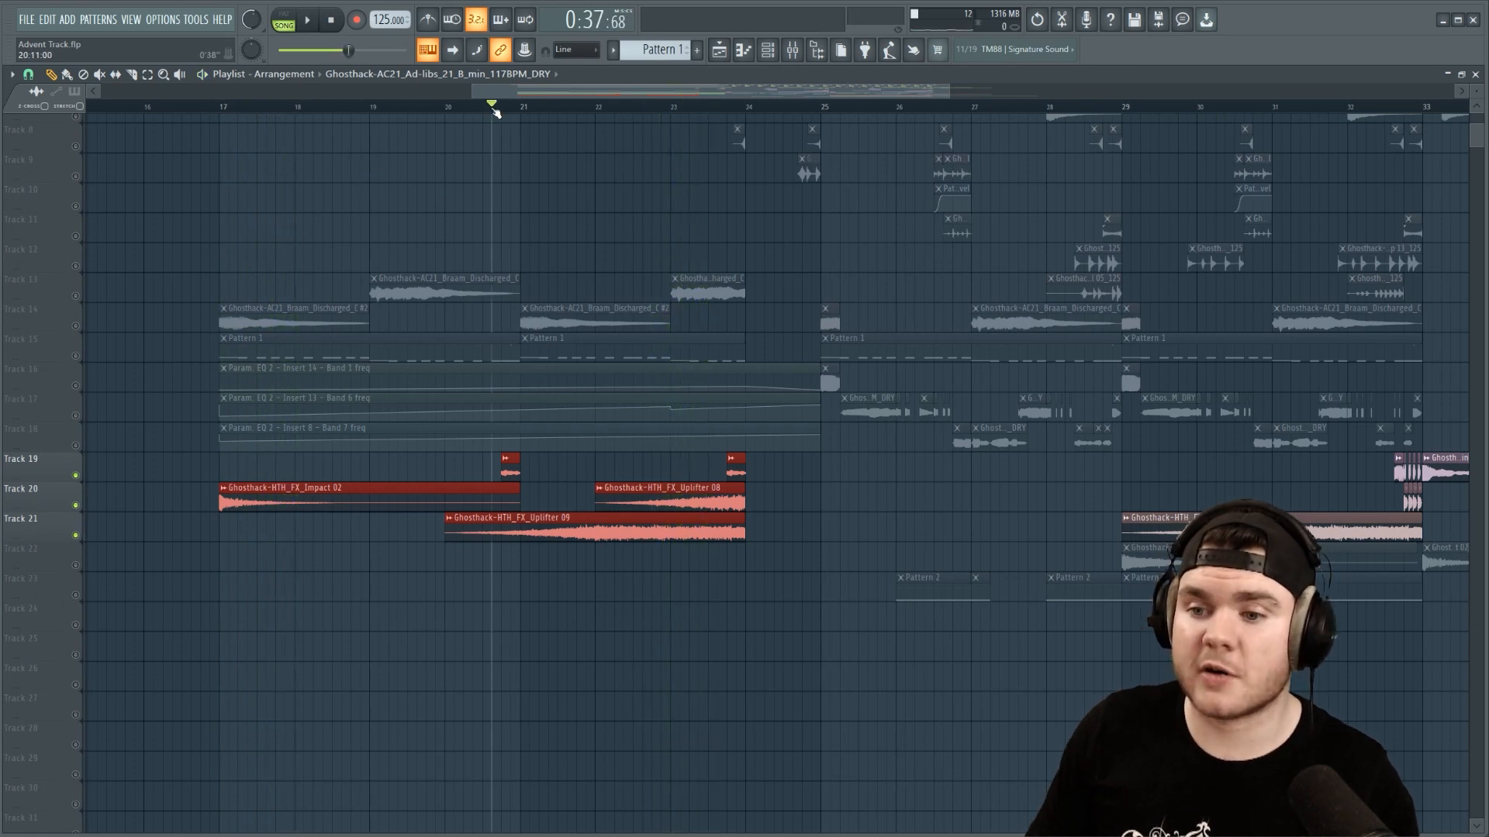
left_click(559, 646)
right_click(560, 647)
left_click(505, 459)
left_click(533, 484)
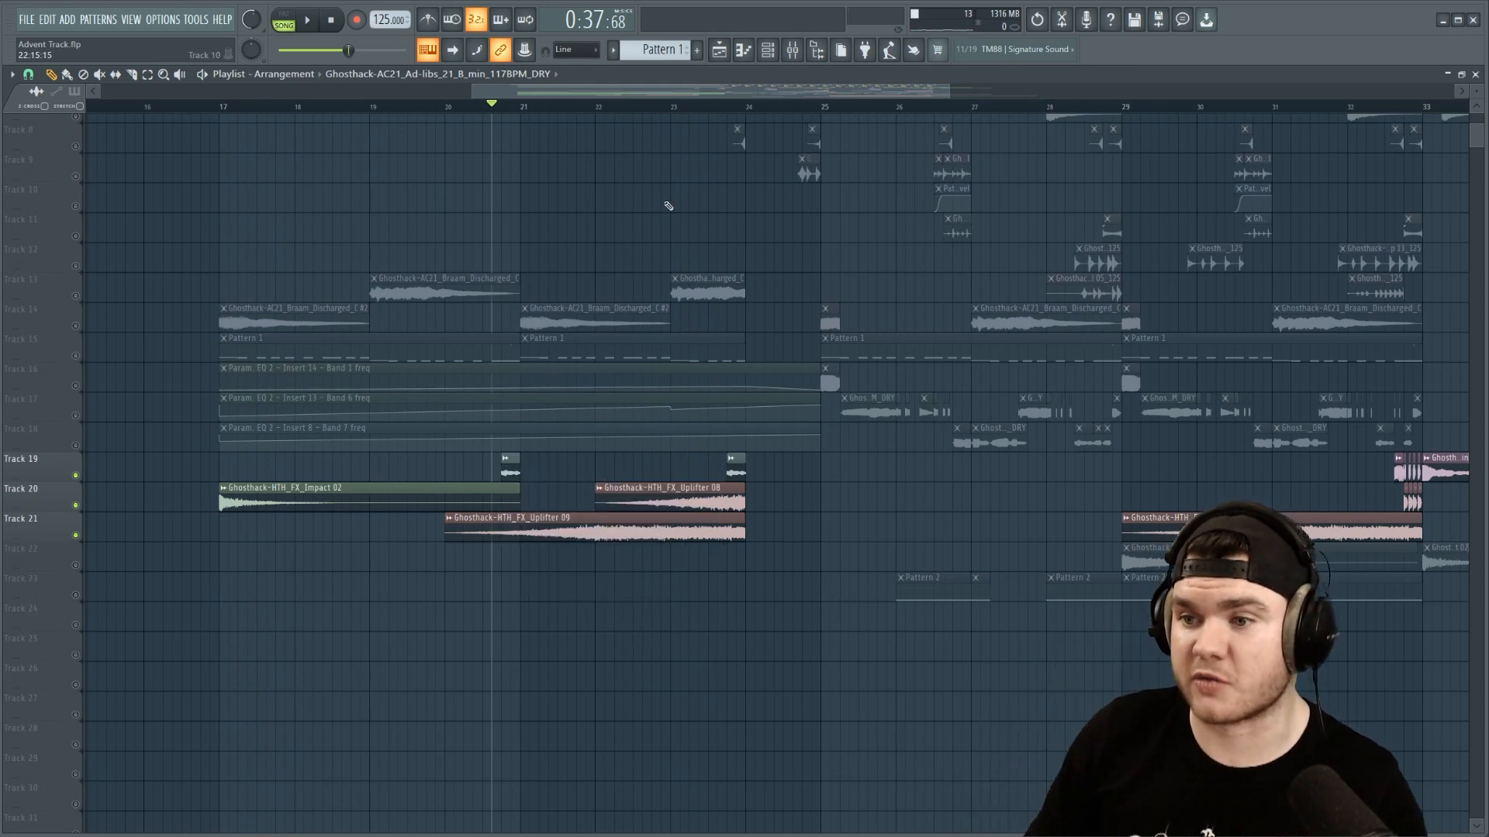
Unmute all tracks and bring the whole arrangement from the vocal intro to the ending into view
scroll(668, 206, "up", 5)
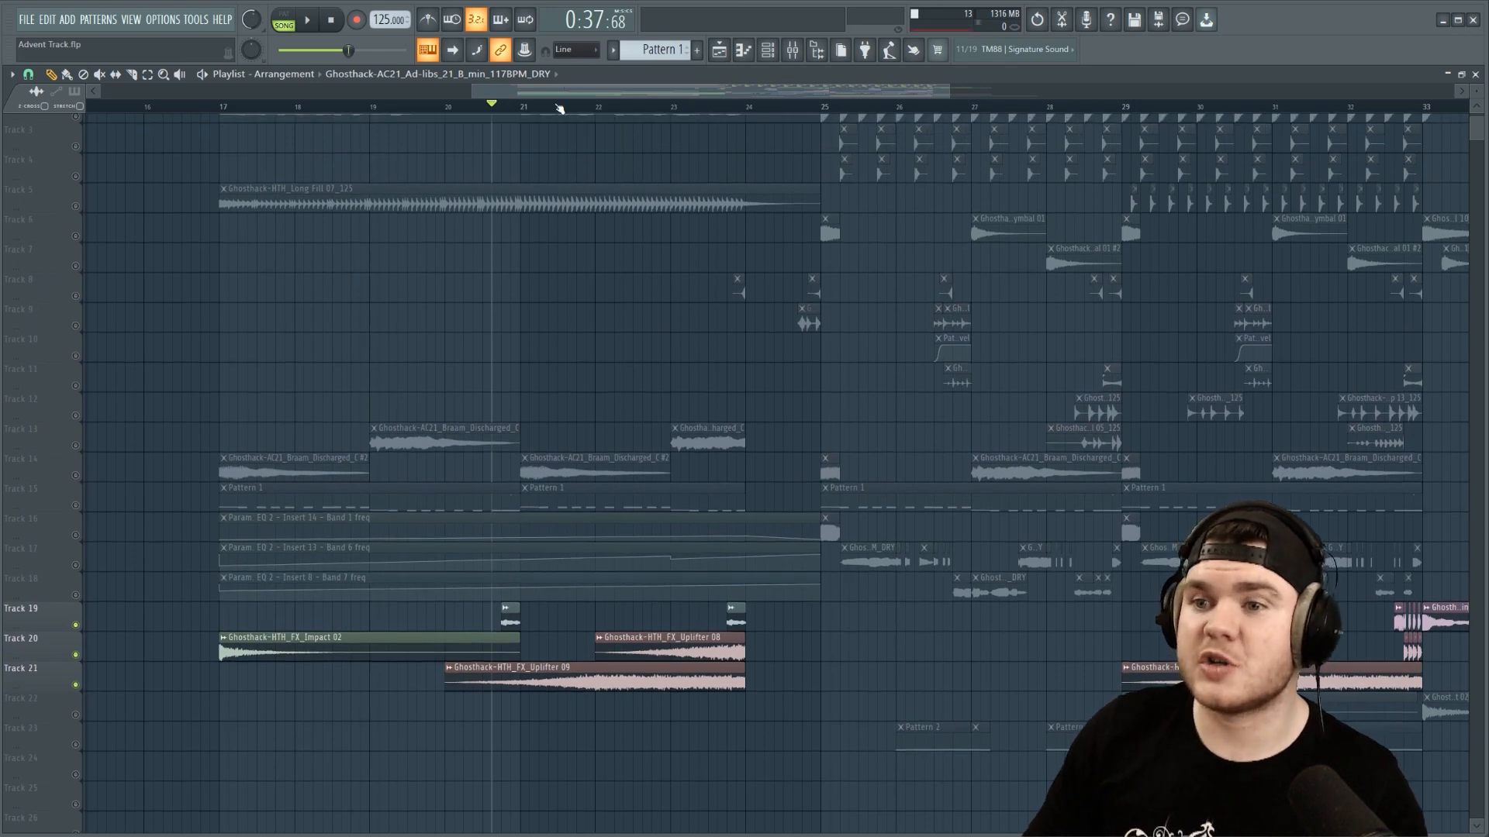
scroll(557, 102, "down", 4)
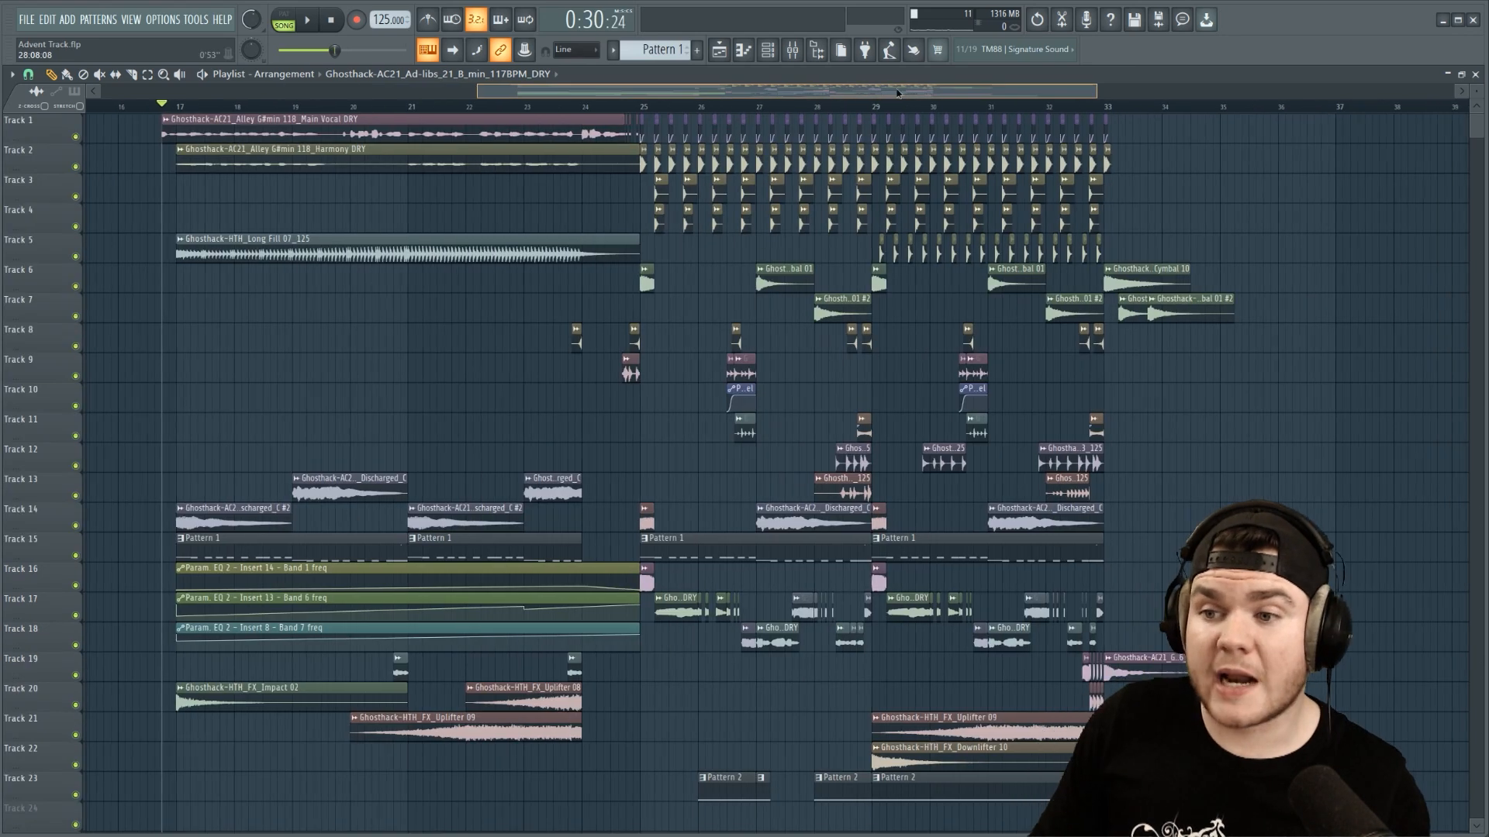
left_click_drag(900, 98, 888, 99)
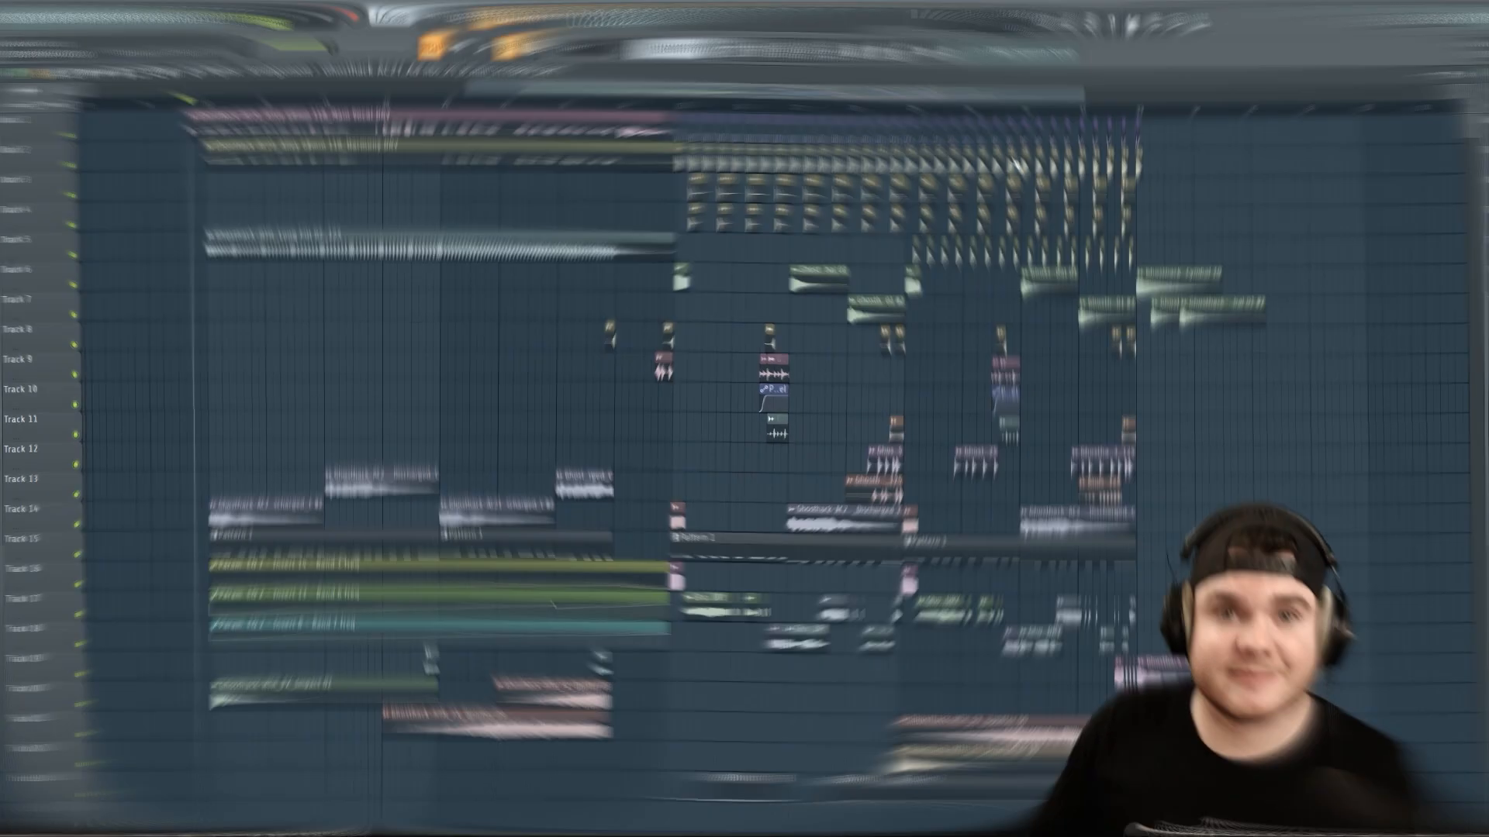